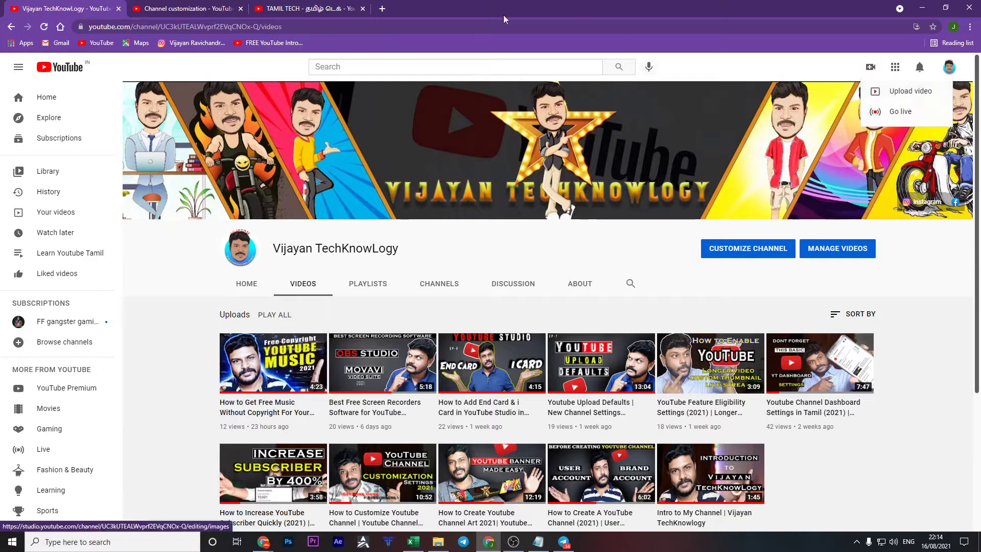
Start a new video upload with the file "Youtube Layout for New Subscriber and Existing Subscriber" from the Videos folder
click(241, 9)
click(900, 92)
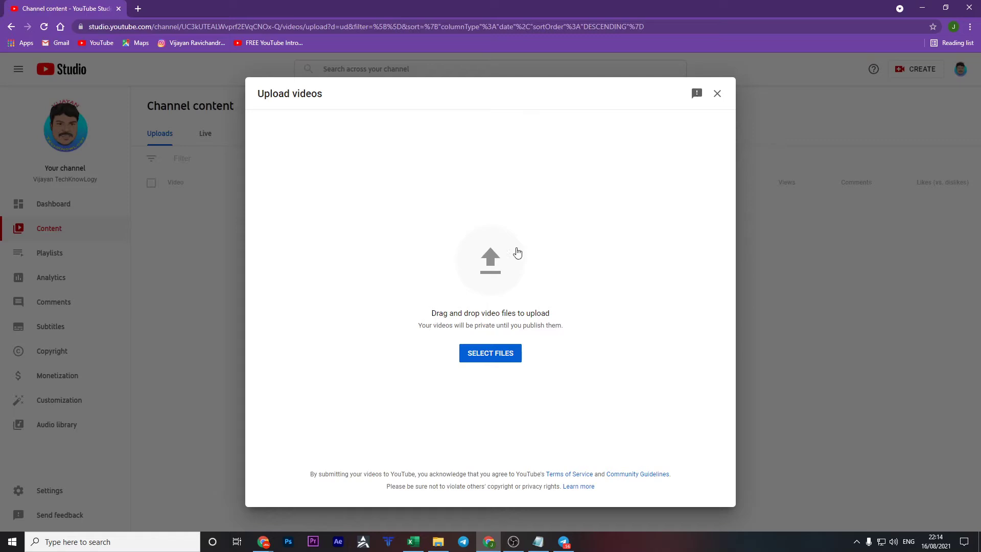
click(504, 254)
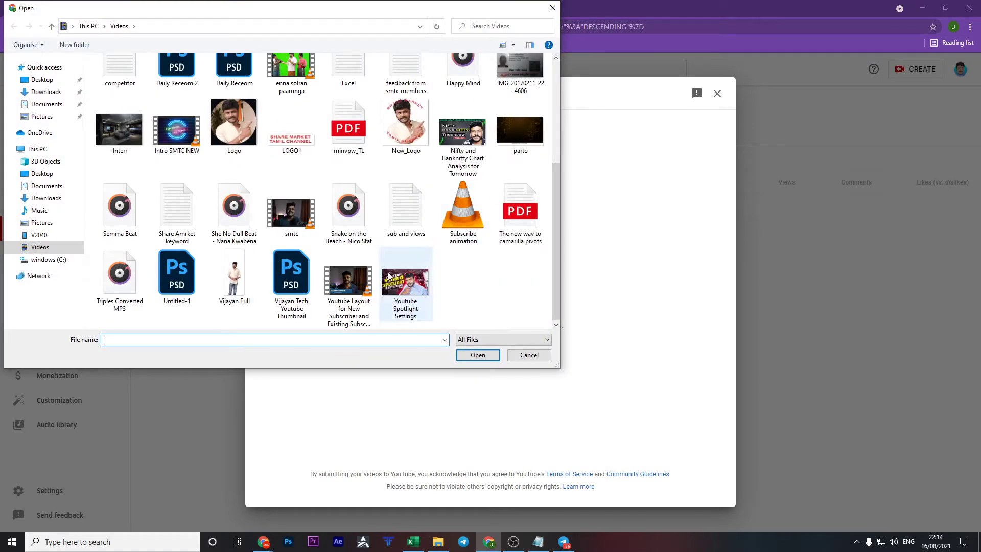
double_click(349, 284)
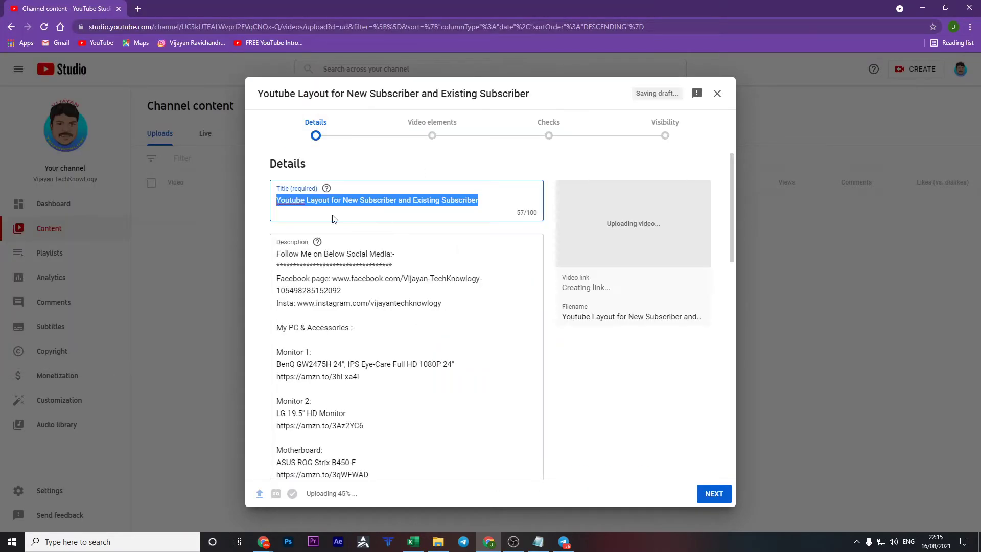
Correct the capitalisation in the video title to "YouTube Layout for New Subscriber and Existing Subscriber"
click(364, 221)
key(BackSpace)
text(T)
drag(481, 200, 280, 201)
click(481, 200)
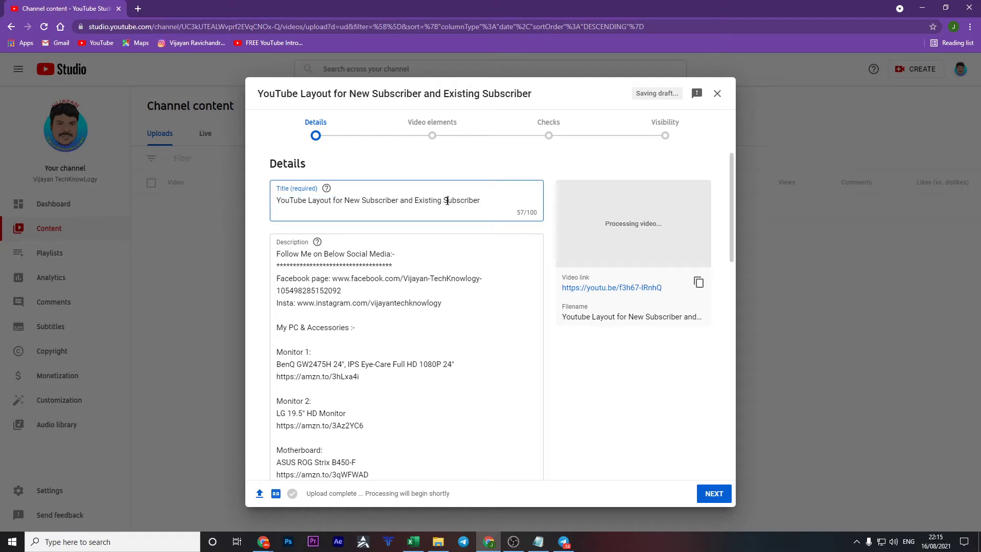
drag(480, 200, 280, 200)
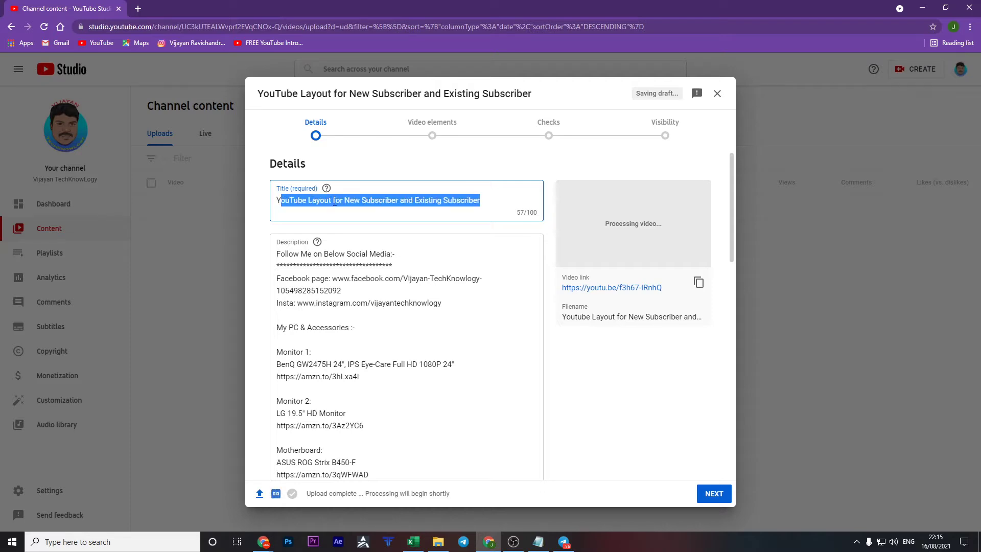
click(315, 200)
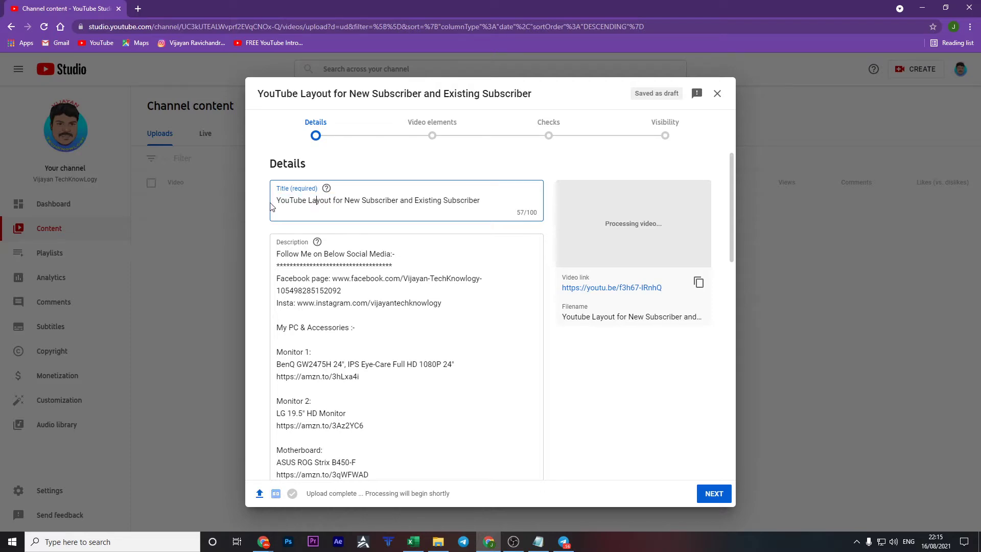
Open YouTube in a new browser tab, search for "Youtube Spotlight" and look over the results
click(144, 5)
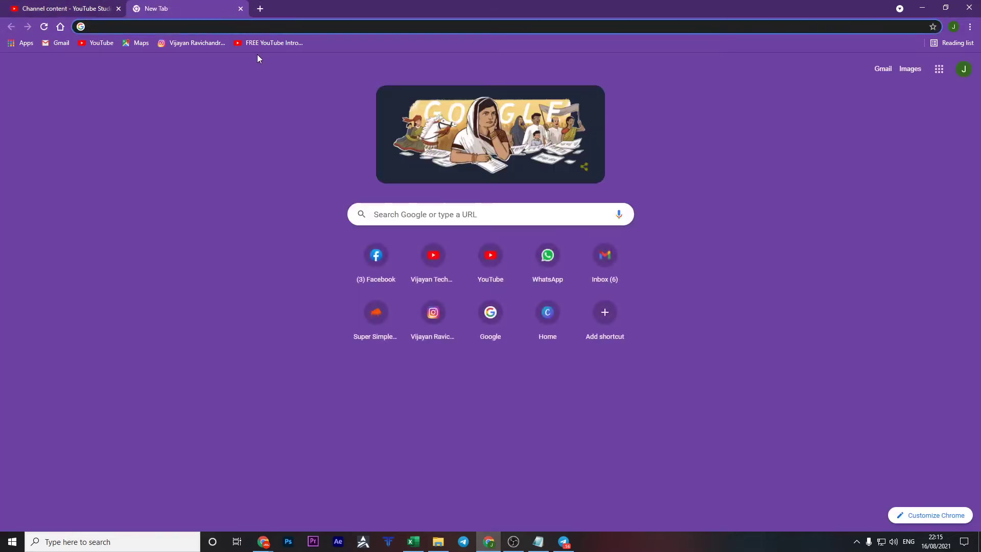
text(youtube)
click(257, 54)
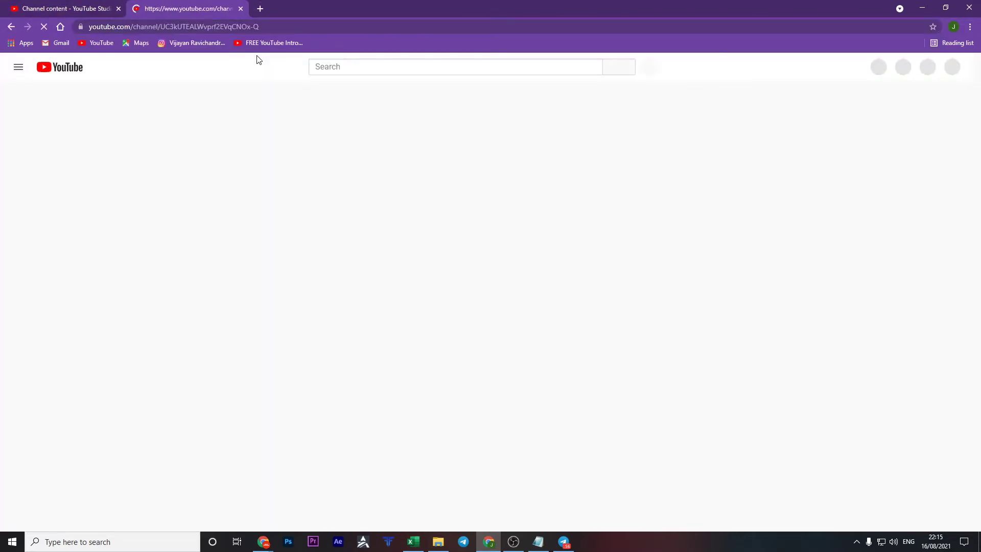
click(366, 73)
text(Youtube Spotlight)
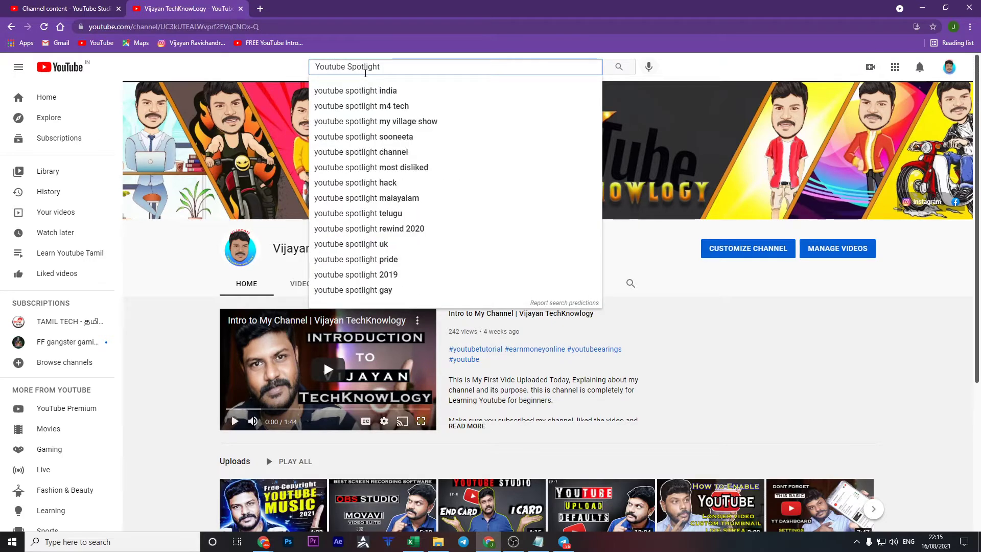
key(Return)
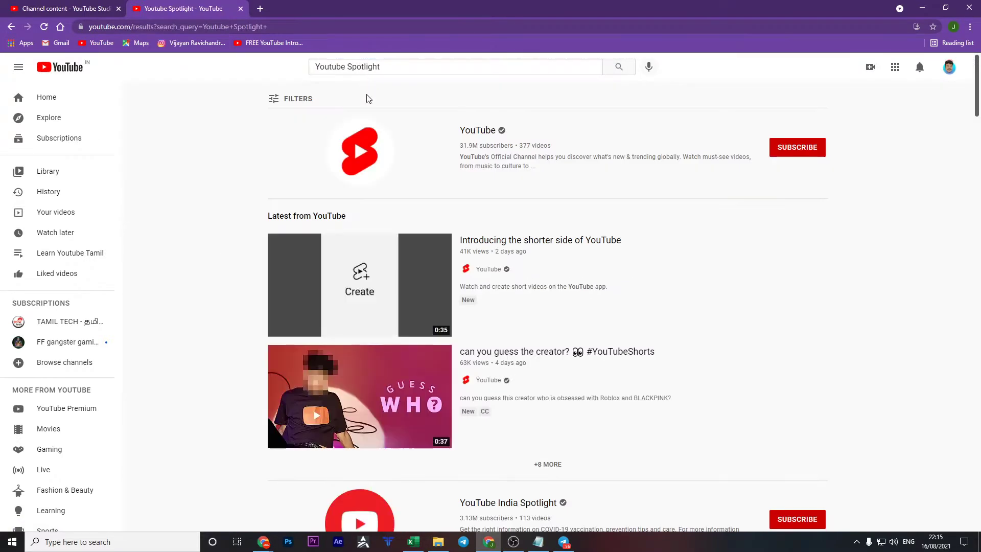
scroll(366, 97, down, 3)
scroll(366, 97, up, 3)
Refine the search to "Youtube Video Spotlight" and review how similar videos are titled
click(397, 67)
key(ctrl+Left)
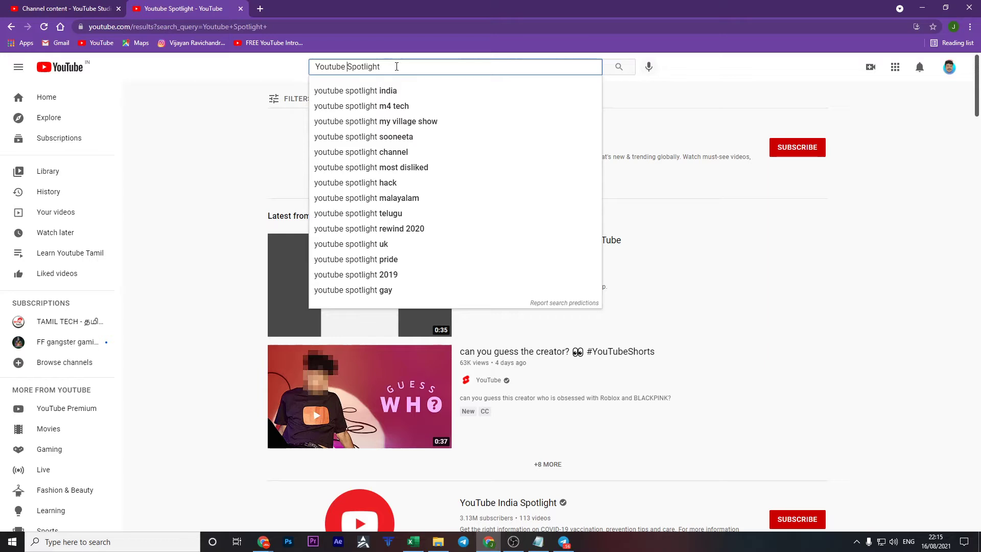
text(Video)
key(Return)
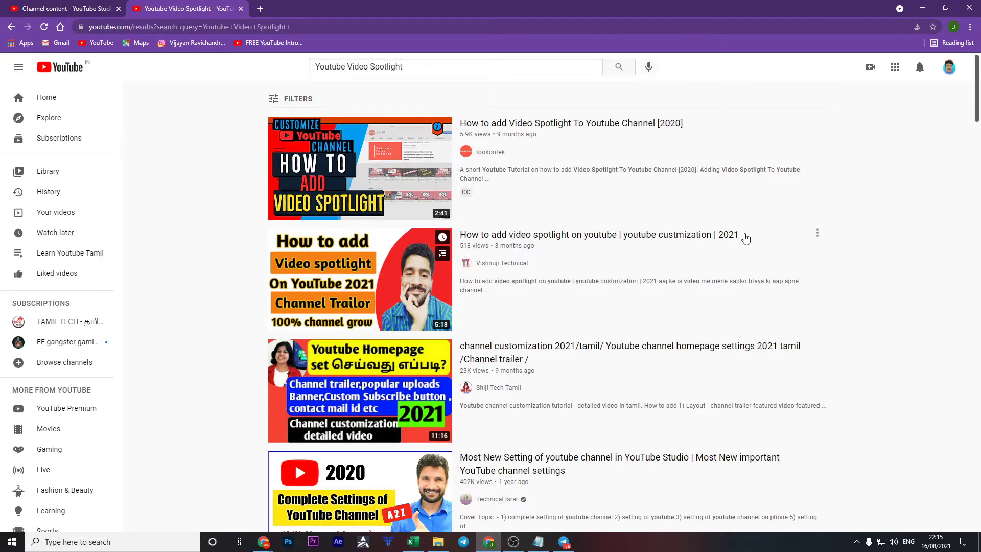
scroll(745, 237, down, 5)
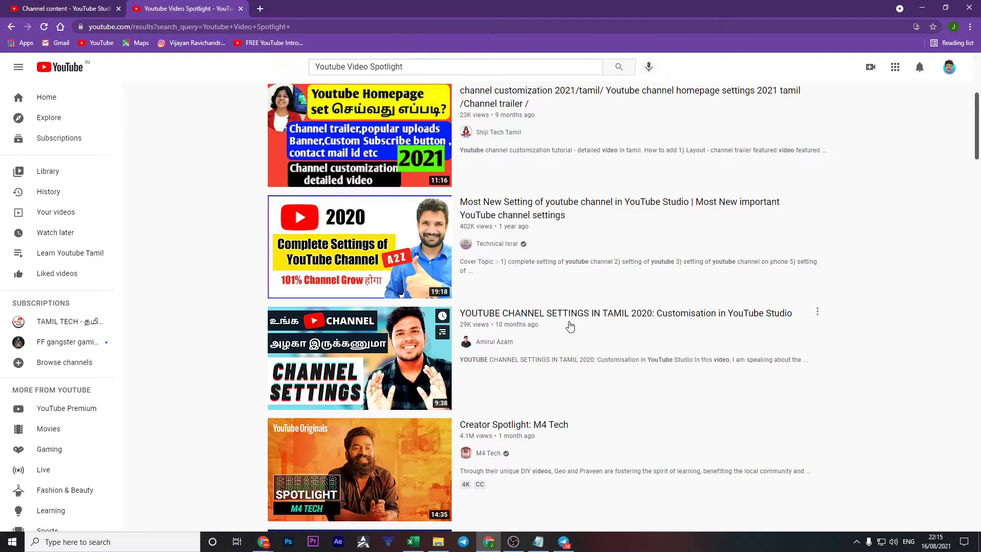
scroll(570, 326, up, 5)
Return to the upload draft and insert "How to Add YouTube Video Spotlight (2021) |" at the start of the title
click(97, 7)
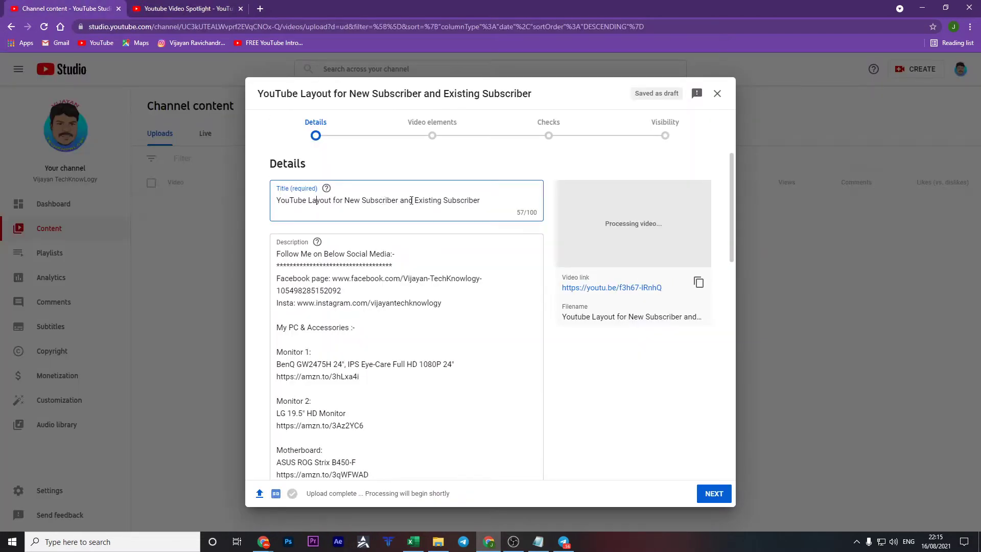
click(483, 200)
key(Home)
text(How to Add YouTube Video Spotlight ()2021)
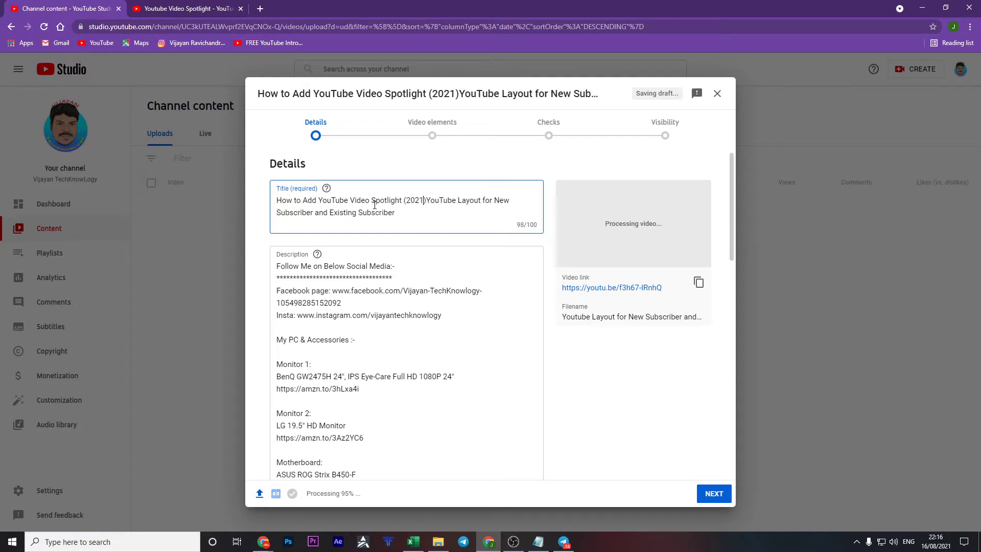
text( |)
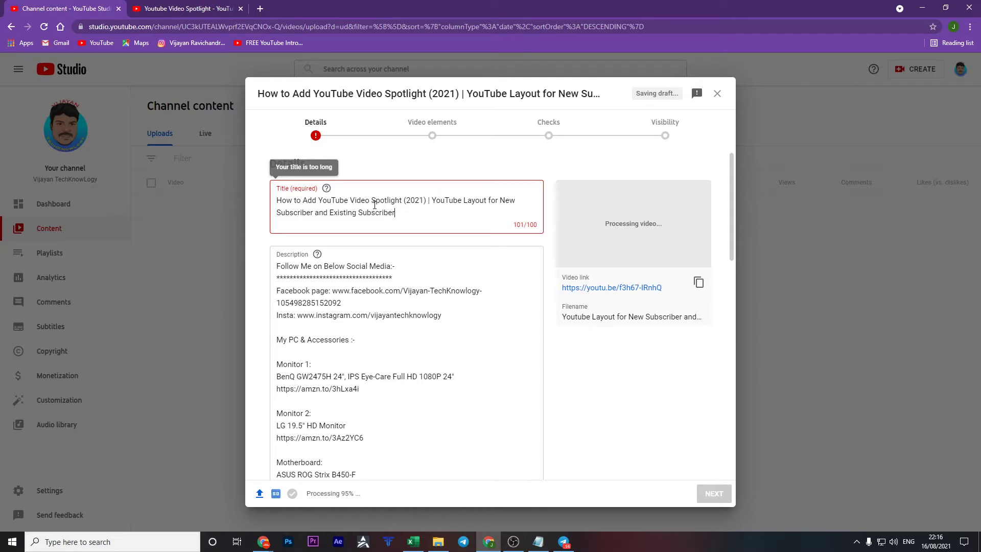
Shorten the title by replacing the word "and" with "&" between Subscriber and Existing Subscriber
drag(524, 223, 401, 212)
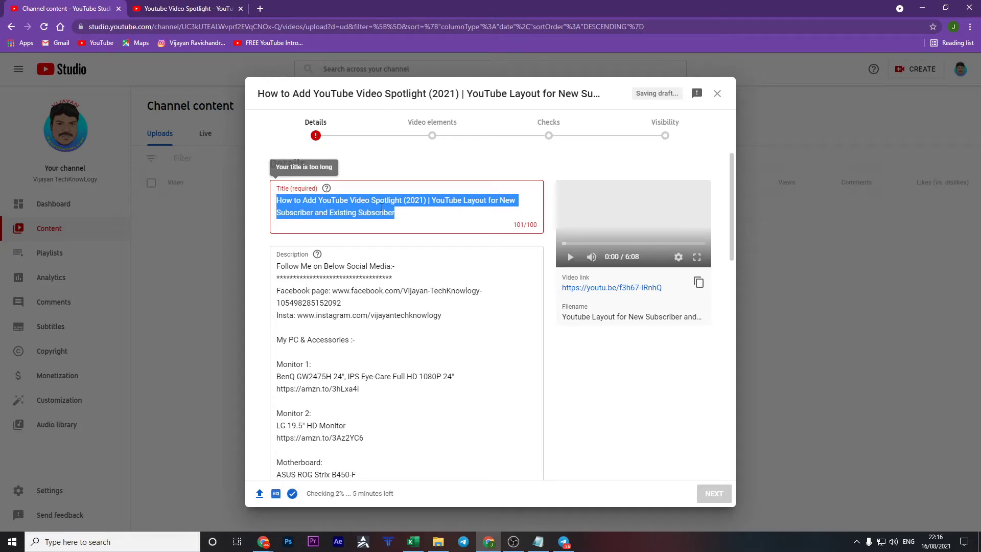
double_click(321, 212)
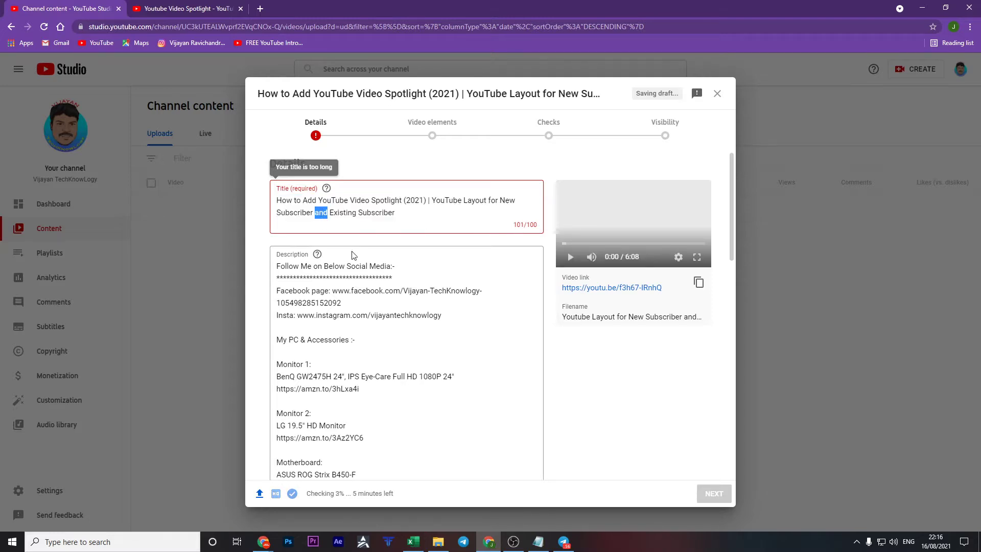
text(&)
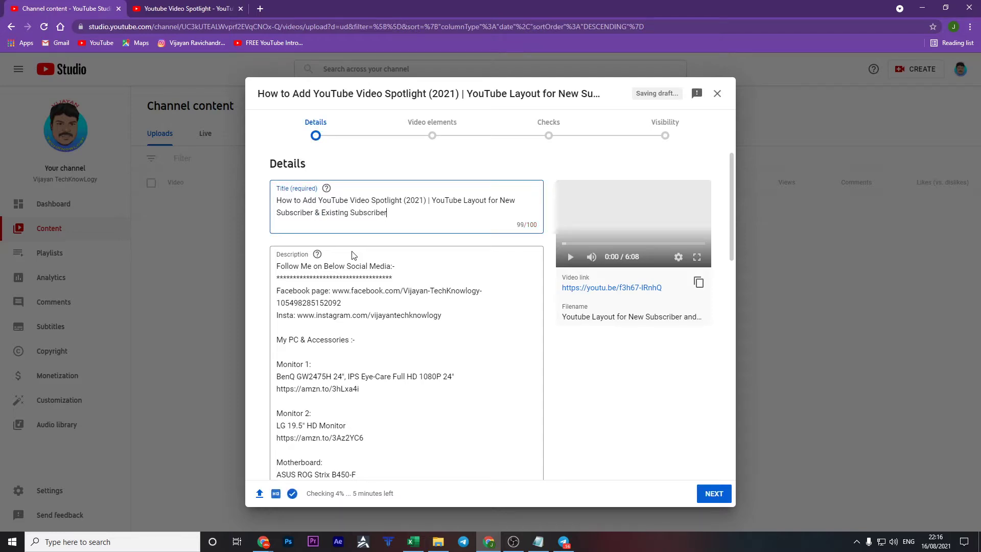
Insert two empty lines at the beginning of the video description
click(277, 266)
key(Return)
key(Return)
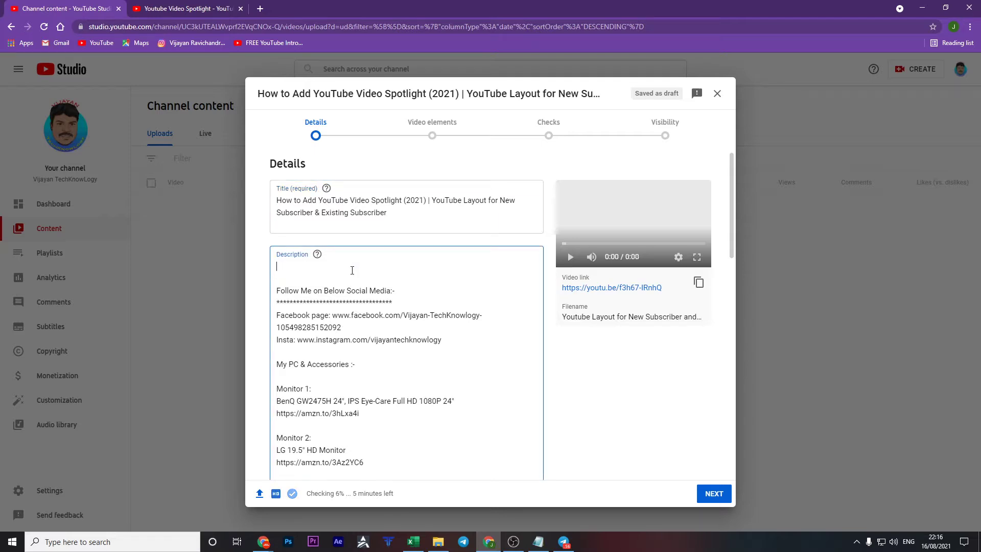
Add a dashed separator line under the "My PC & Accessories :-" heading in the description
scroll(348, 311, down, 10)
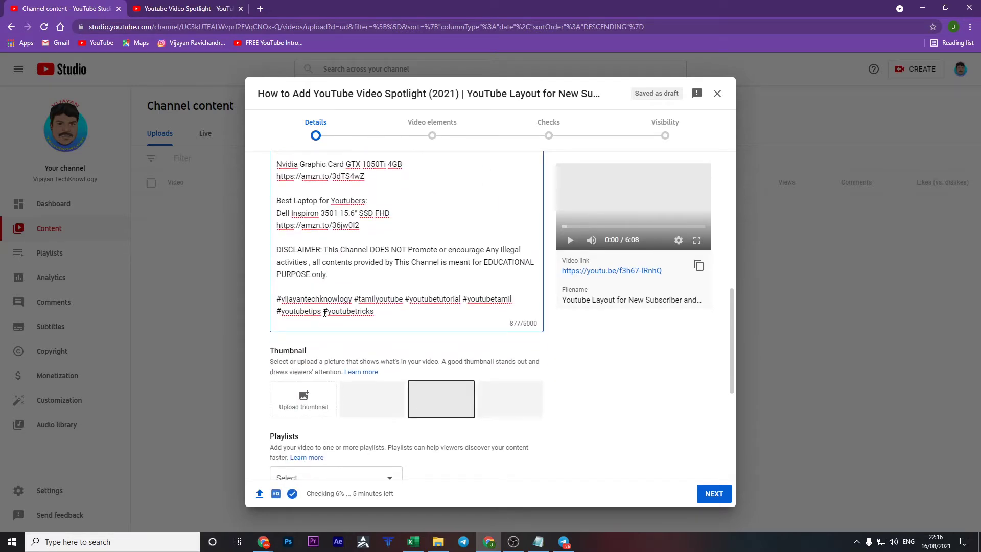
scroll(324, 313, up, 5)
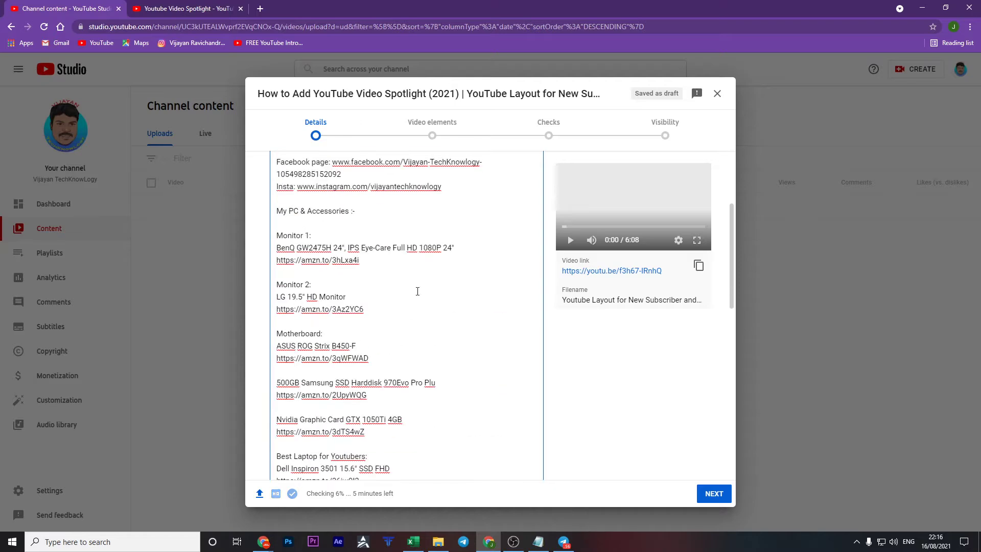
scroll(418, 291, up, 6)
click(366, 370)
key(Return)
text(-------------------------------)
key(Delete)
click(370, 271)
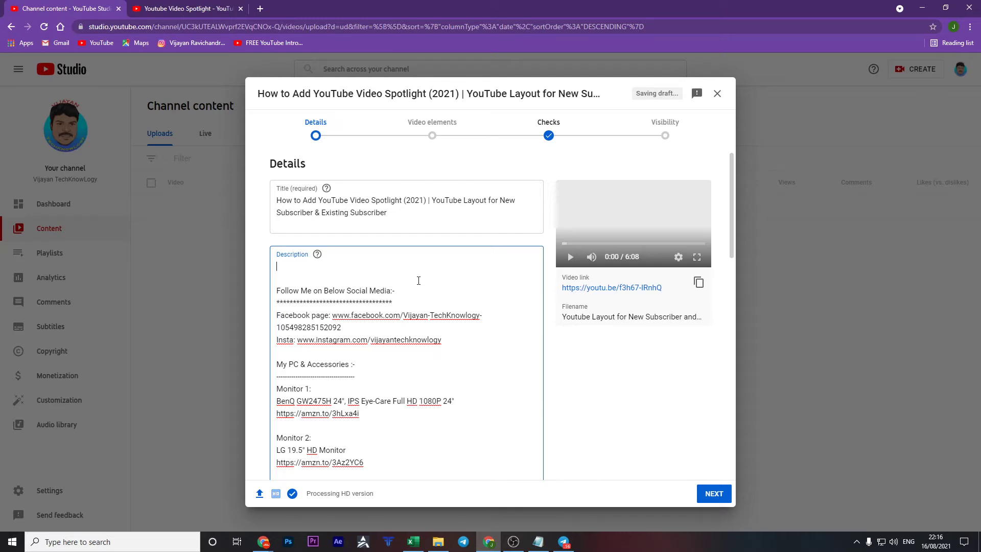
Open the video "How to add Video Spotlight To Youtube Channel [2020]" from the search results and read through its full description
key(ctrl+Tab)
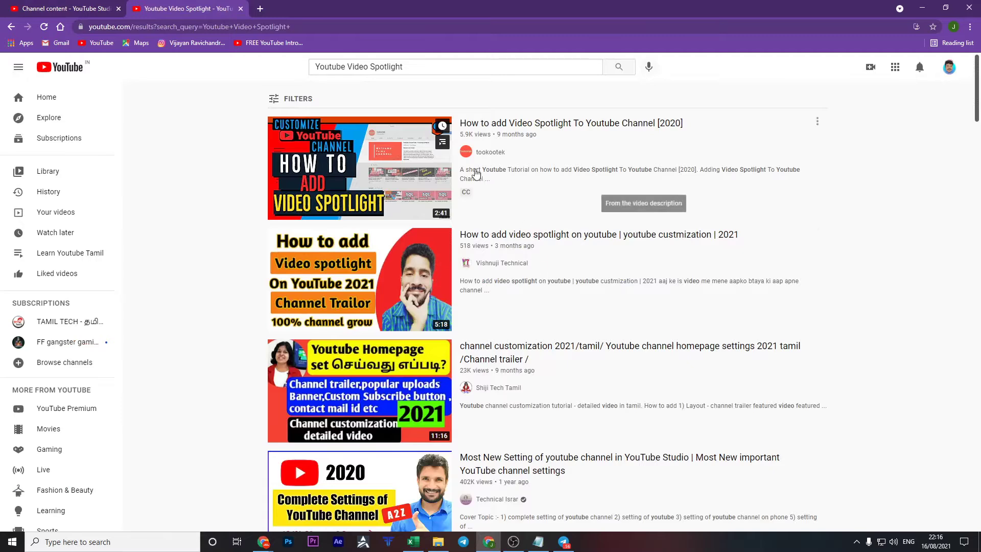
click(504, 130)
scroll(306, 210, down, 5)
scroll(310, 211, down, 3)
click(103, 189)
drag(84, 153, 285, 242)
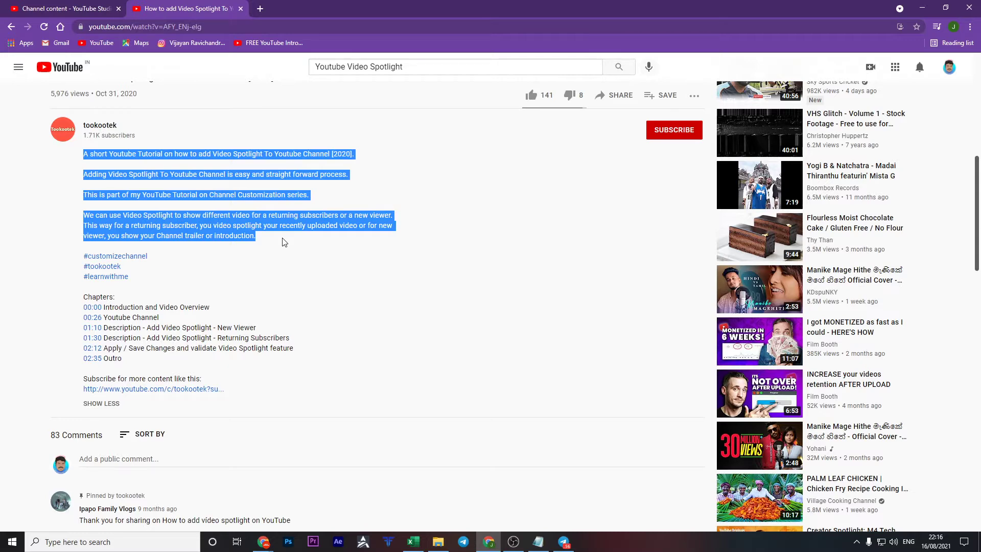
click(148, 154)
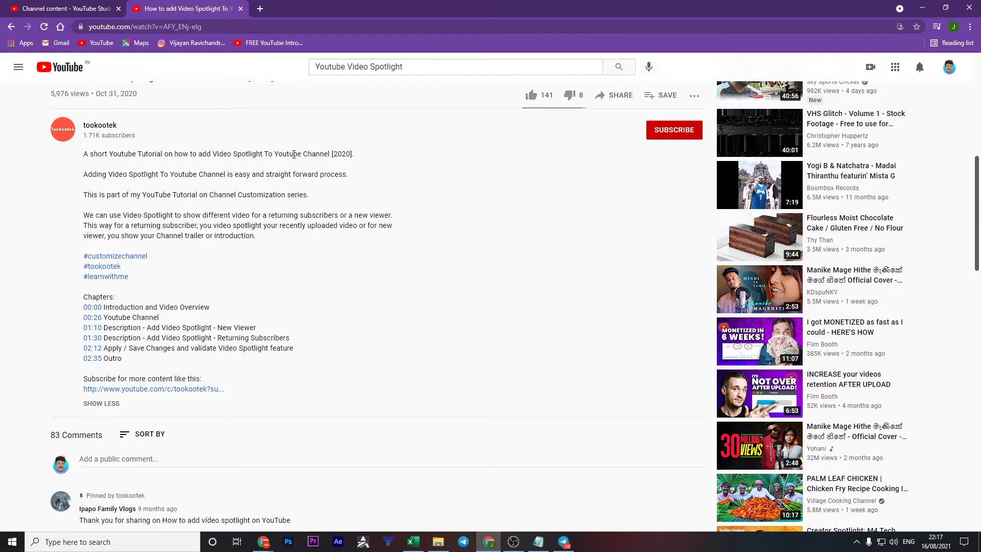
drag(352, 154, 352, 180)
click(91, 179)
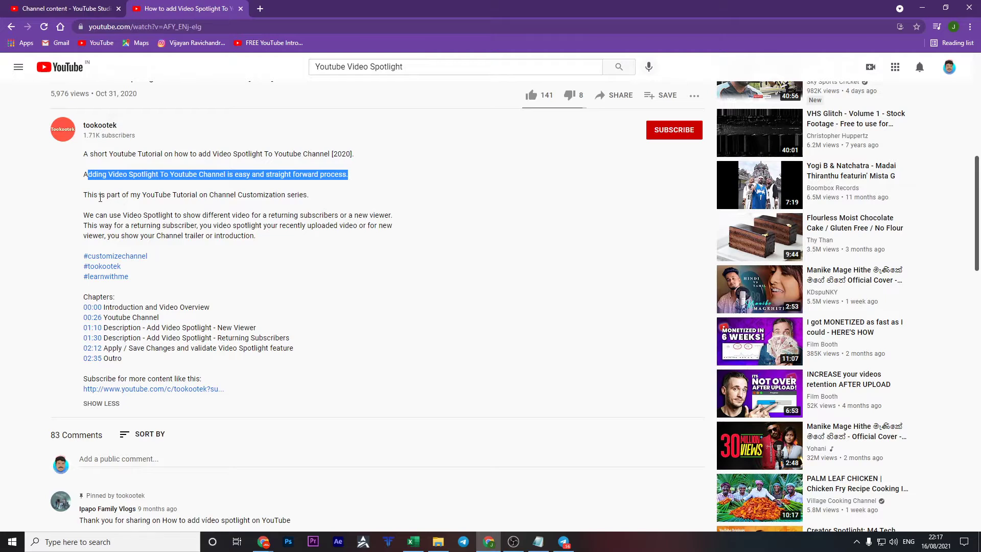
drag(100, 197, 266, 238)
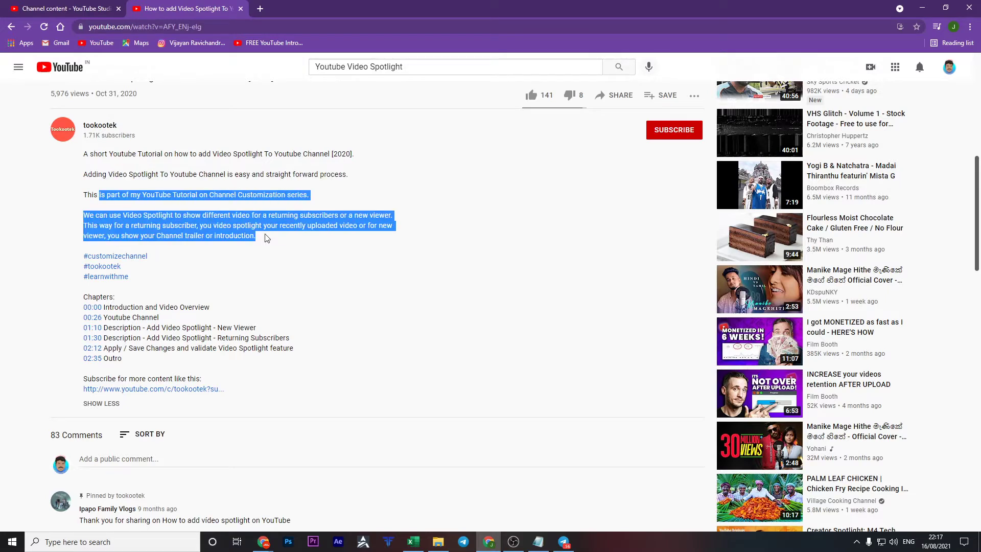
click(182, 225)
drag(84, 153, 276, 241)
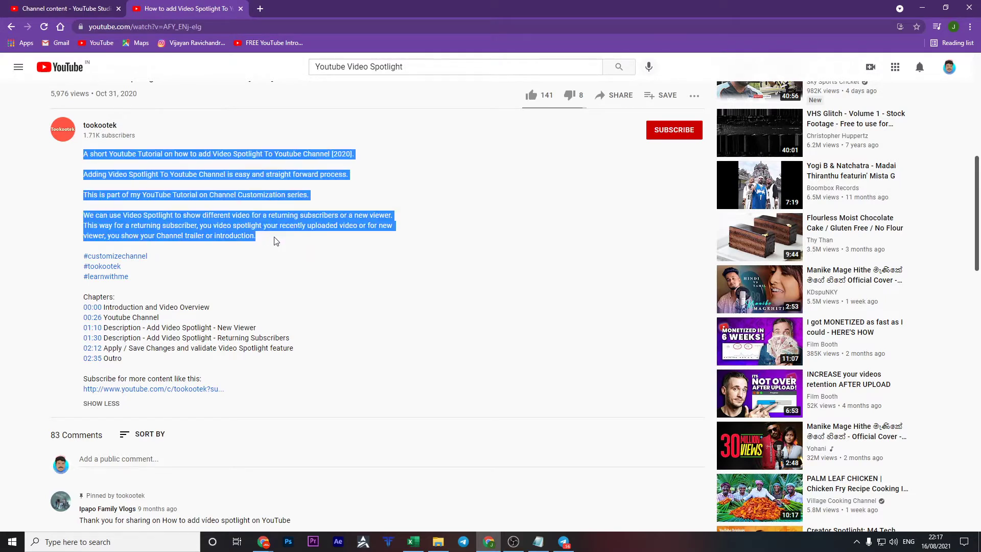
Add the hashtags #vijayantechknowlogy #youtubesettings #youtubetutorial at the top of the draft's description, followed by an empty line
click(77, 9)
text(#v)
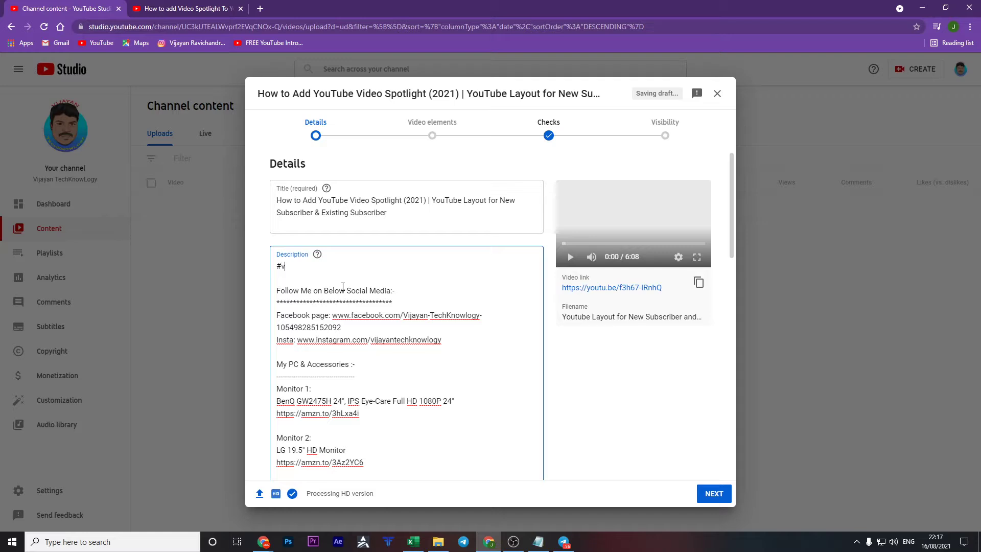
text(ijayantechknowlogy #)
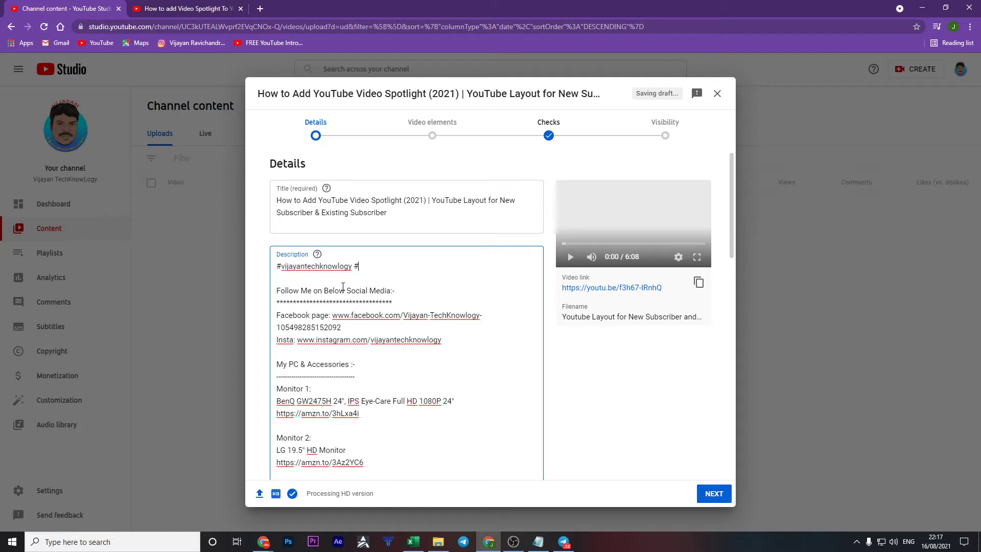
text(youtubespot)
key(BackSpace)
key(BackSpace)
key(BackSpace)
text(settings #youtubetutorial)
key(Return)
key(Return)
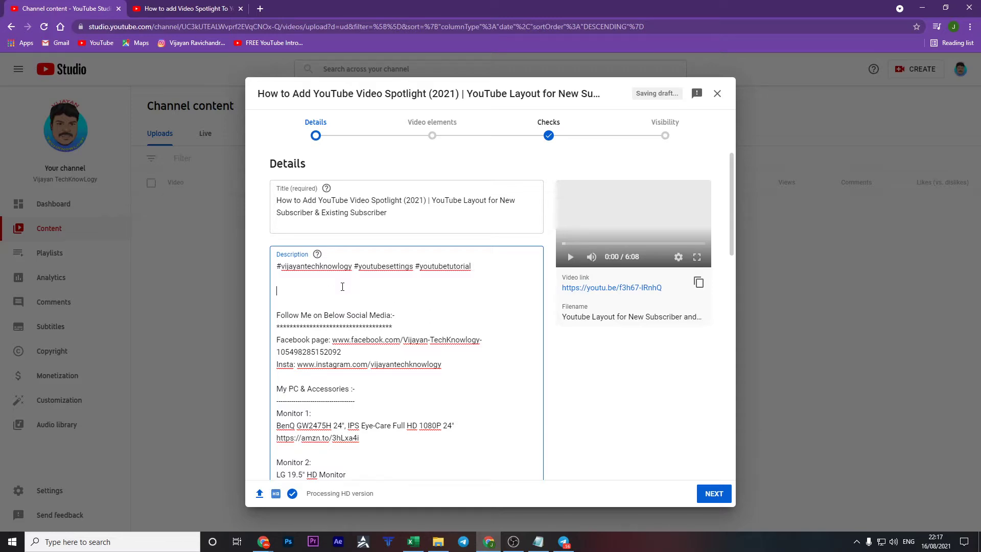
Write a "Hello Friends" intro under the hashtags about adding Youtube Video Spotlight for new and existing subscribers, YouTube Layout Settings 2021 and YouTube Customization settings
text(Hello Friends, In t)
text(his video yu)
text(u will abou)
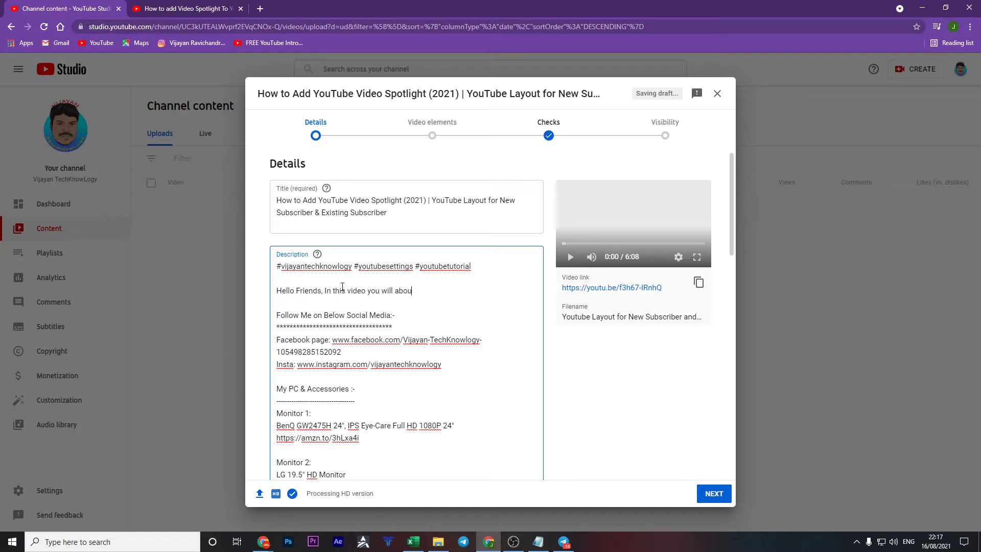
text(t how to add Youtube Video Spotlight f)
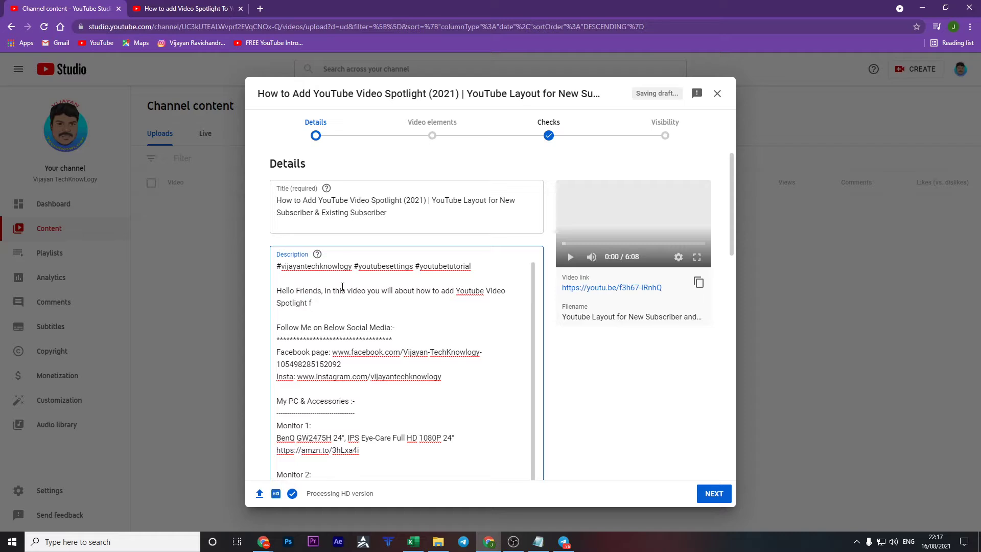
text(or your New subscriber and the existing subscriber, YouTube Layo)
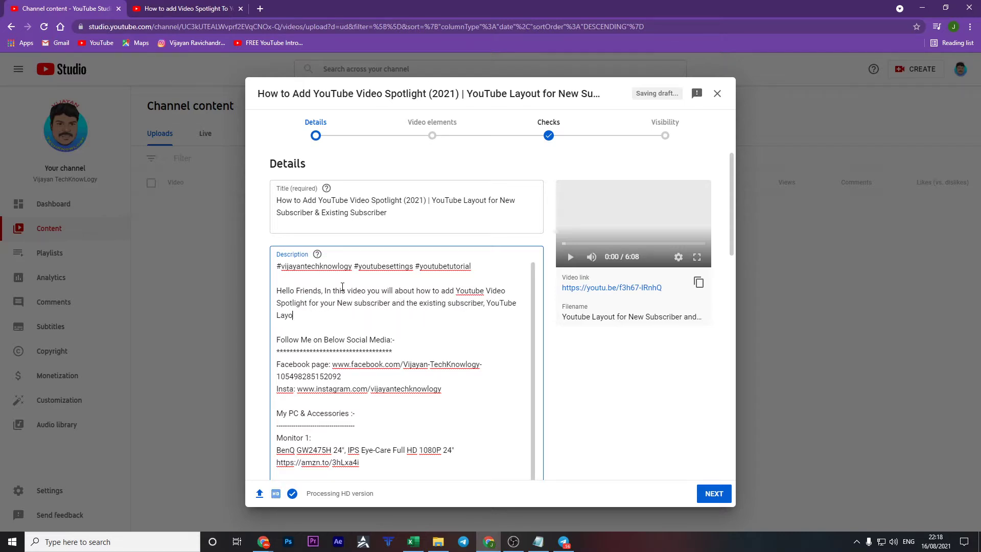
text(ut Settings 2021, YouTube Customization settings)
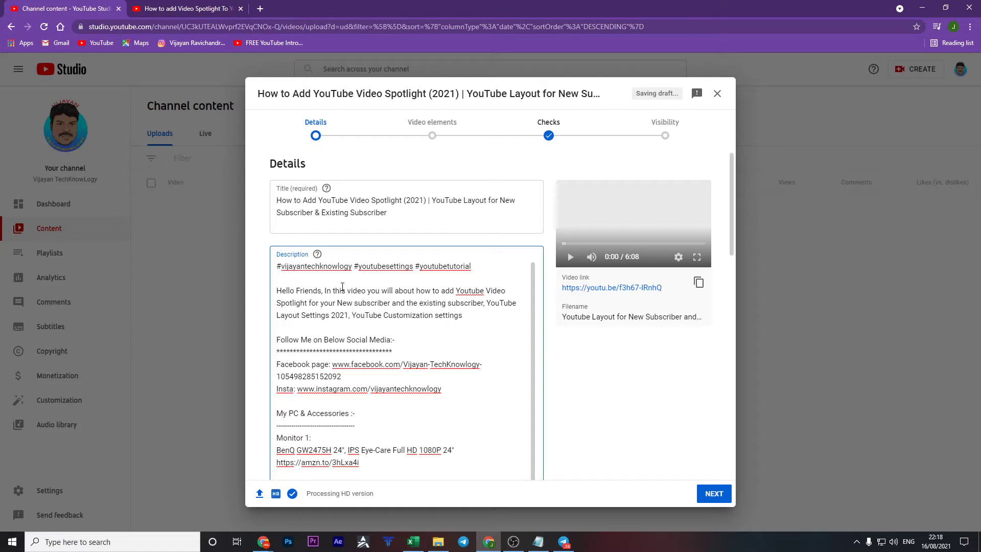
Reword the end of the intro to "and how to Change your YouTube Layout Settings 2021 and YouTube Customization settings."
click(487, 303)
text(and how to )
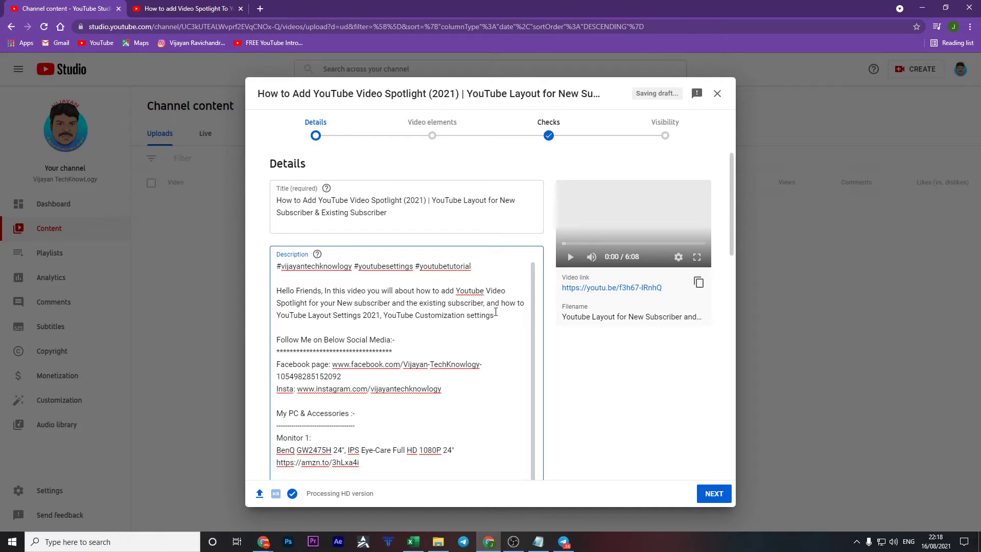
text(Change your)
key(ctrl+Right)
key(ctrl+Right)
key(ctrl+Right)
key(ctrl+Right)
key(Delete)
text(and)
key(Down)
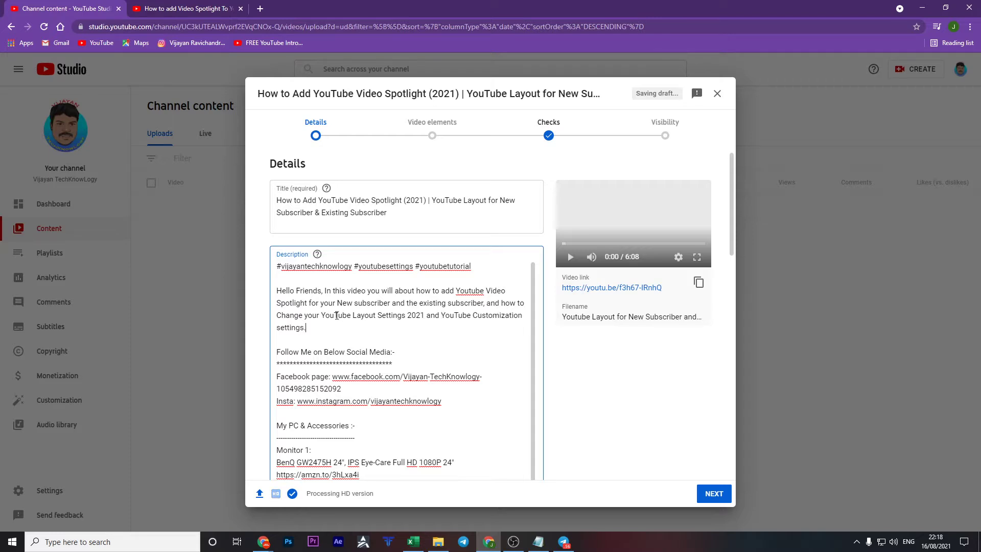
Copy the full video title into the description as its own paragraph between the hashtags and the "Hello Friends" intro
drag(387, 212, 277, 199)
key(ctrl+c)
click(290, 284)
key(Return)
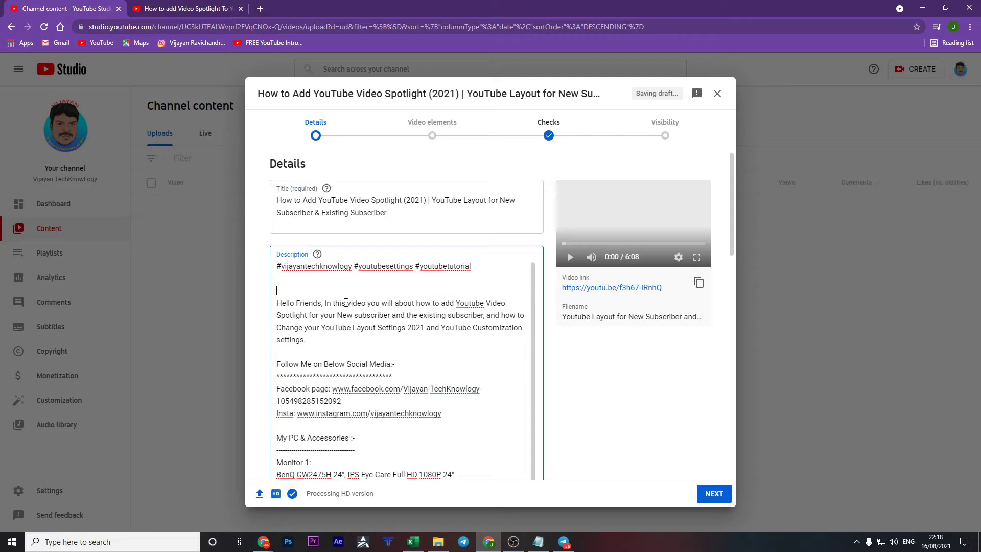
key(Return)
key(ctrl+v)
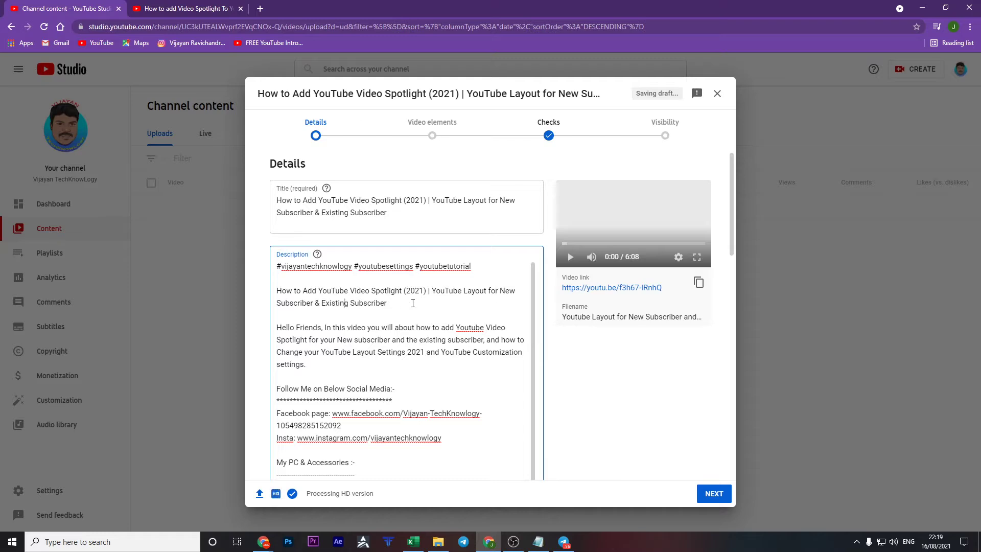
In the description's copy of the title, replace "&" with "and" and append "(2021)" at the end
text(2021)
text(()
key(BackSpace)
text(and)
key(Return)
key(Return)
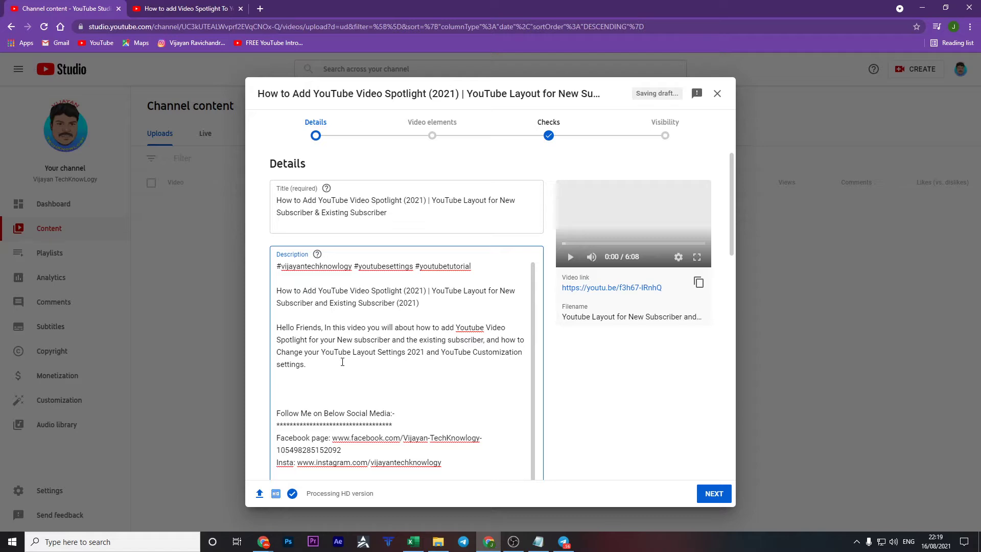
key(BackSpace)
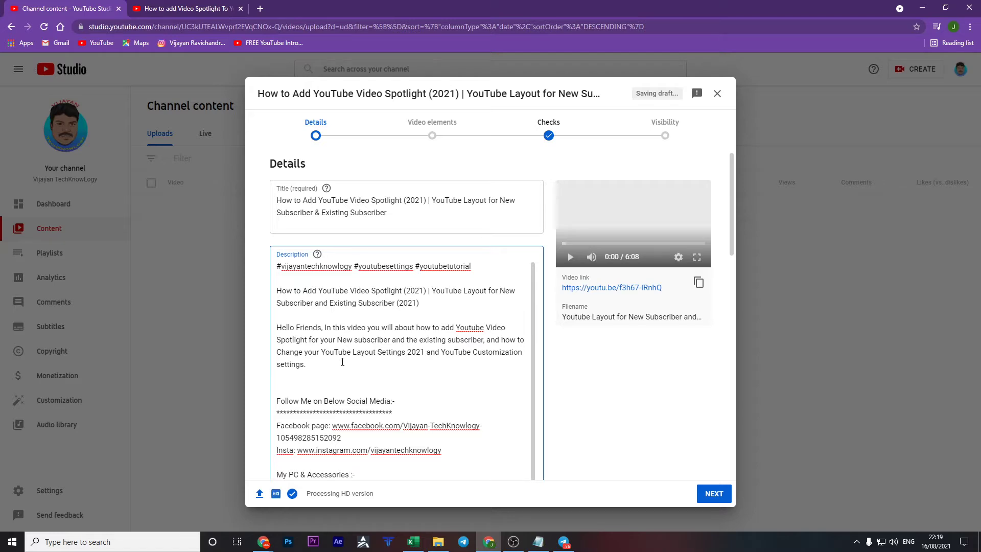
key(Delete)
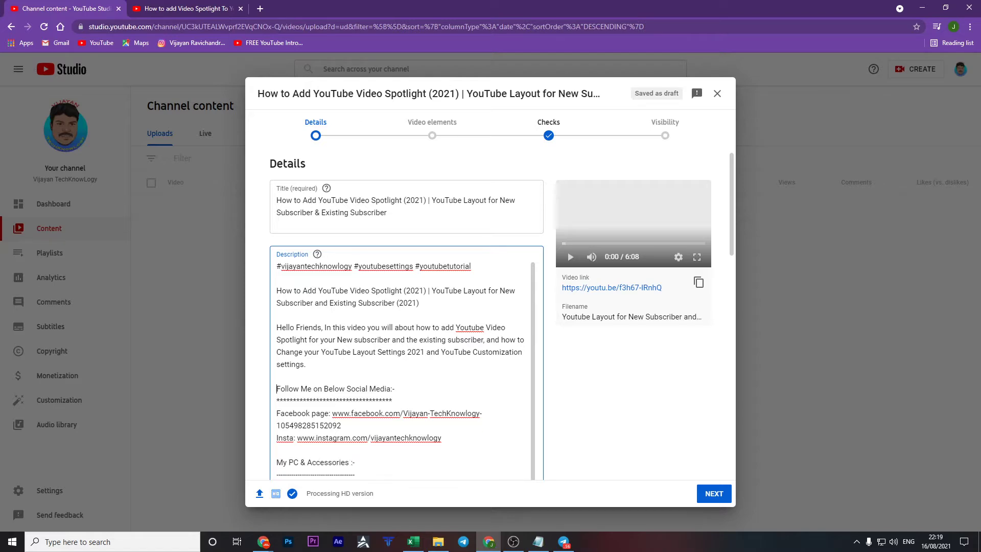
Bring up the keyword notes in Notepad, look through them and move the window clear of the upload form
key(alt+Tab)
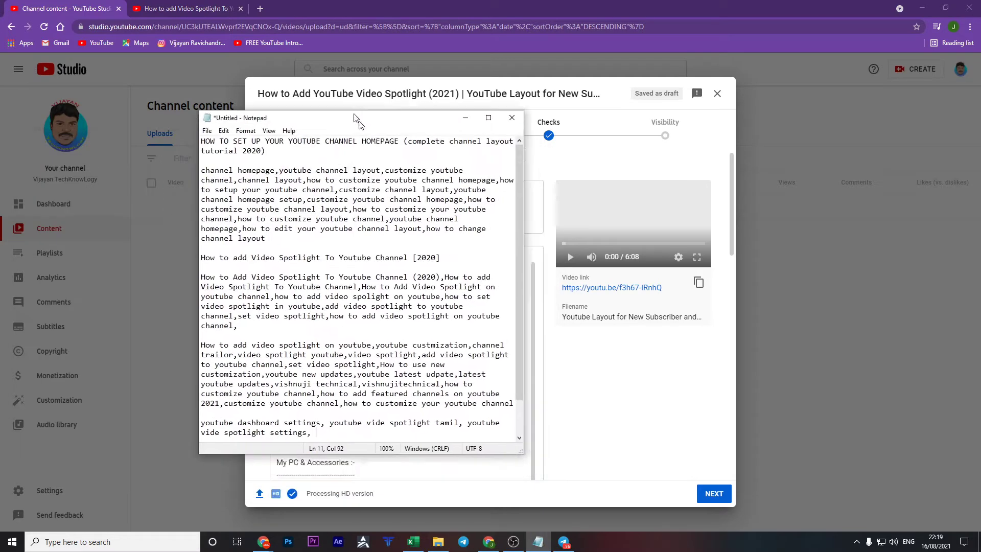
scroll(302, 242, down, 1)
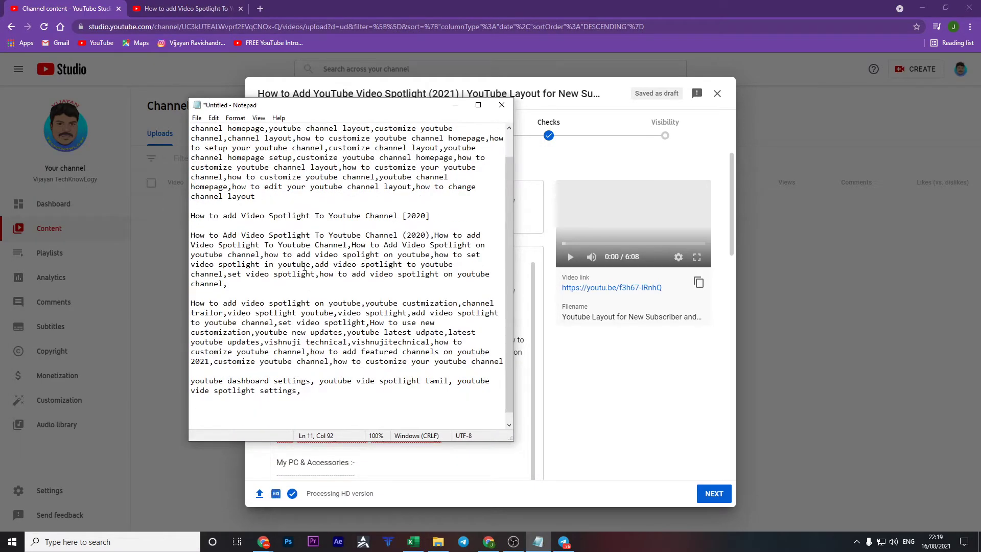
scroll(303, 341, up, 1)
drag(332, 109, 0, 28)
scroll(322, 307, down, 3)
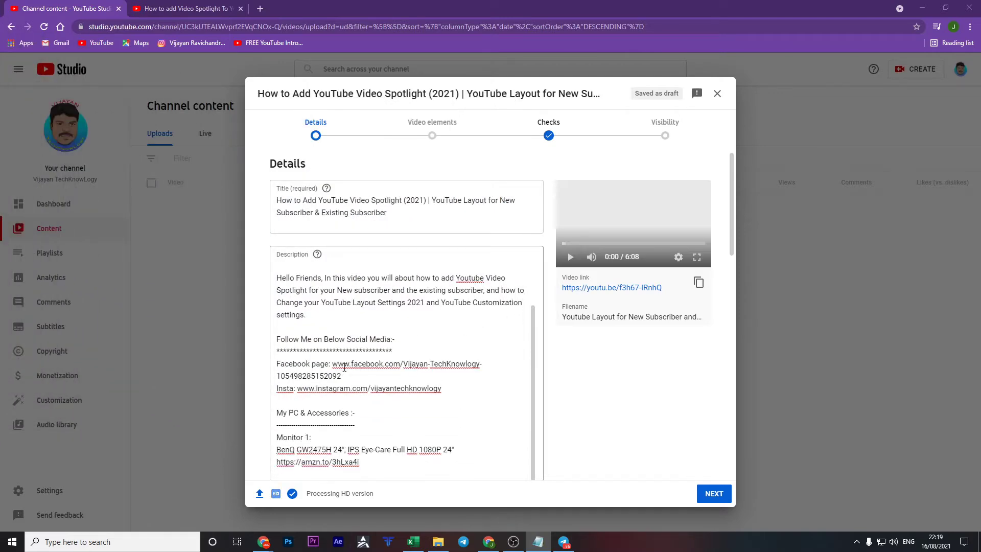
Add a paragraph after the intro starting with "Youtube Channel Layout," followed by the customize-channel and channel-homepage keywords from the Notepad notes
click(322, 298)
key(Return)
key(Return)
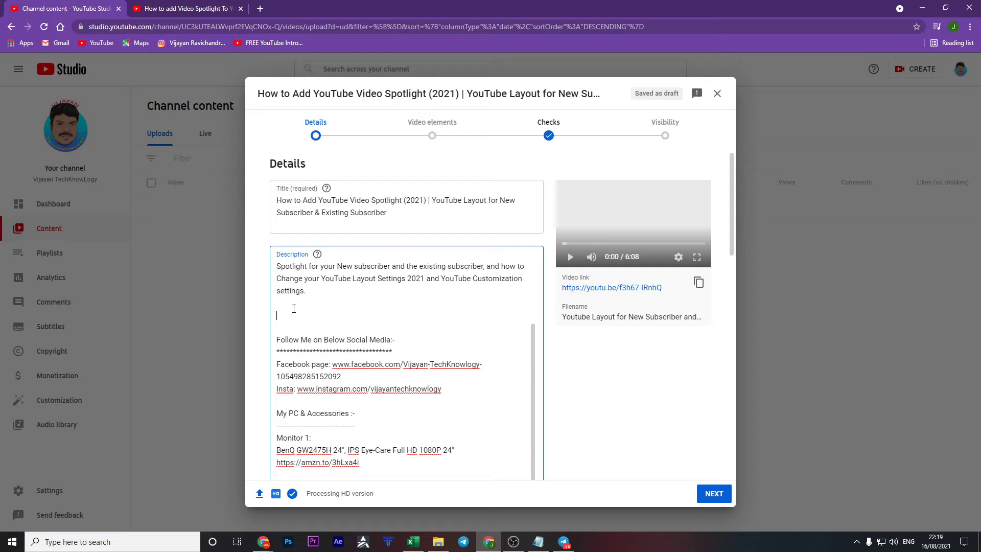
text(Youtube Channely)
key(BackSpace)
text(Layout)
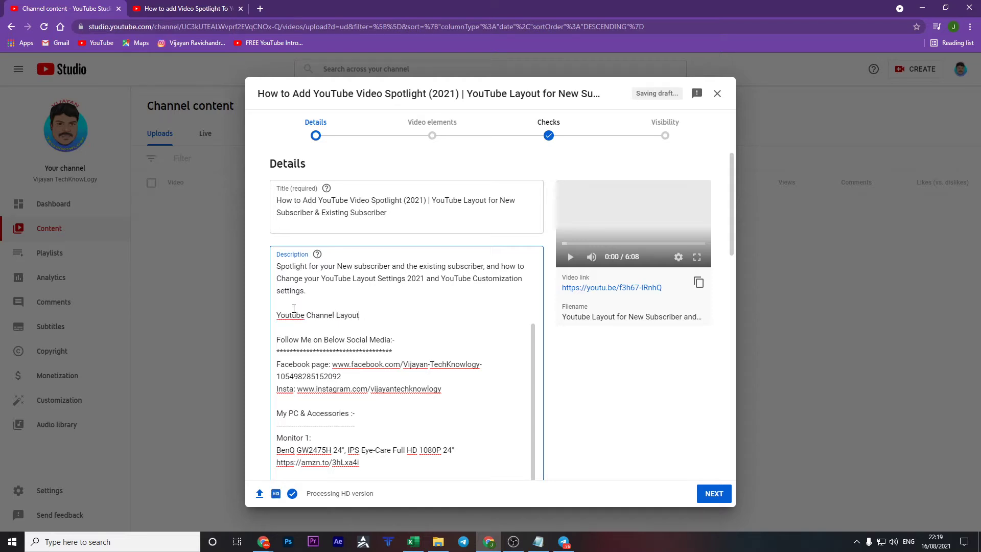
key(alt+Tab)
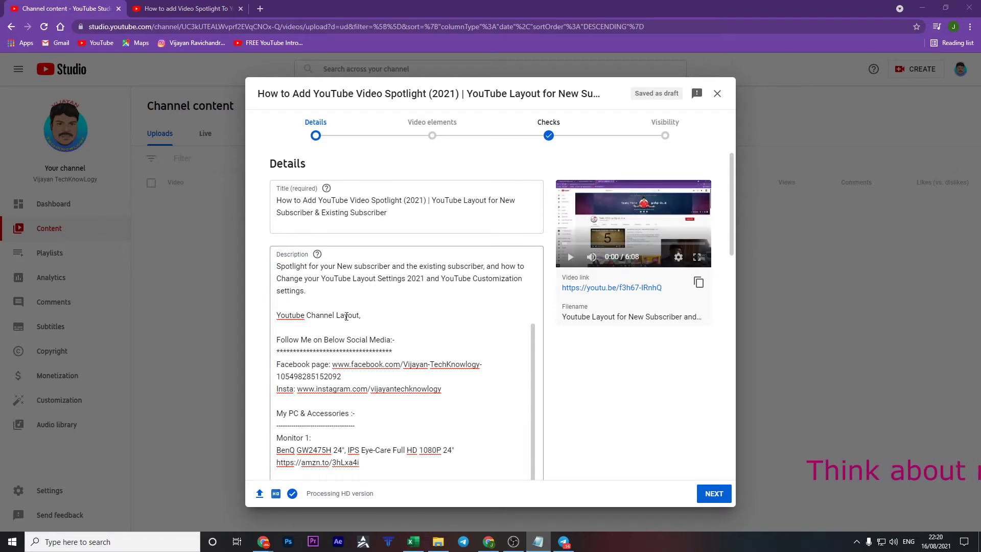
key(alt+Tab)
text(customize youtube channel,channel layout,how to customize youtube channel homepage,how to setup your youtube channel,customize channel layout,youtube channel homepage setup,customize youtube channel homepage,how to customize youtube channel layout,how to customize your youtube channel,how to customize youtube channel,youtube channel homepage,how to edit your youtube channel layout,how to change channel layout)
Try rewording "YouTube Layout" in the video title as "Channel Home Page"
click(306, 201)
double_click(460, 201)
text(HomePage)
key(Left)
key(Left)
key(Left)
key(Left)
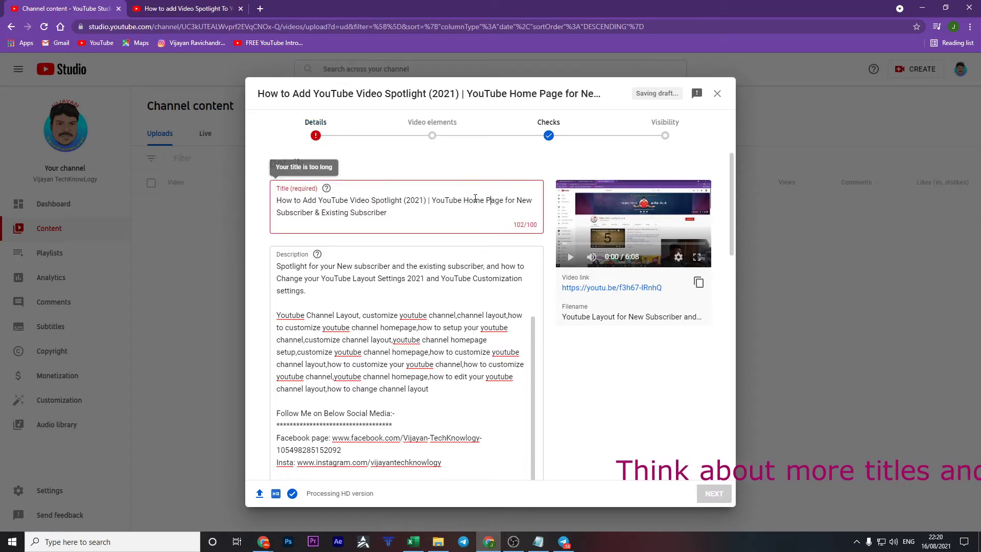
drag(318, 201, 271, 203)
double_click(434, 201)
text(Channel)
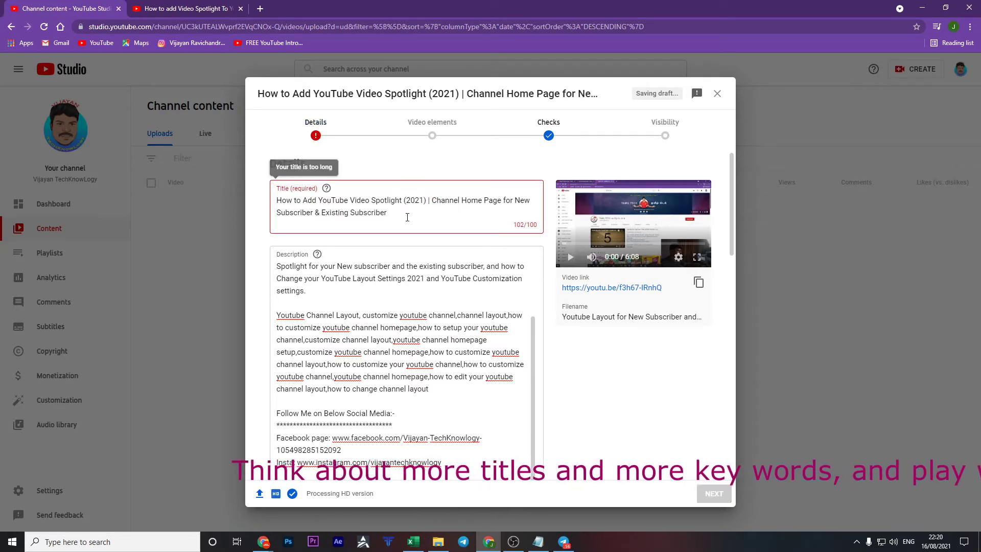
Undo the title rewording back to "YouTube Layout for New Subscriber & Existing Subscriber"
key(ctrl+z)
key(ctrl+z)
key(ctrl+z)
key(ctrl+z)
key(ctrl+z)
key(ctrl+z)
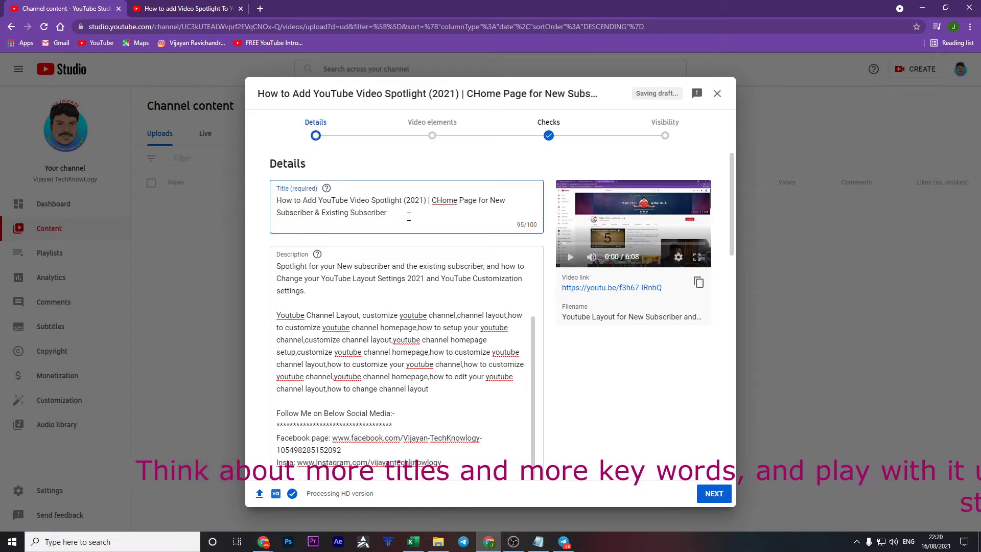
key(ctrl+z)
Append "How to Create YouTube Channel Home Page for Your New Subscriber and Existing Subscriber in tamil." to the intro, correcting the spelling of "Existing"
click(359, 293)
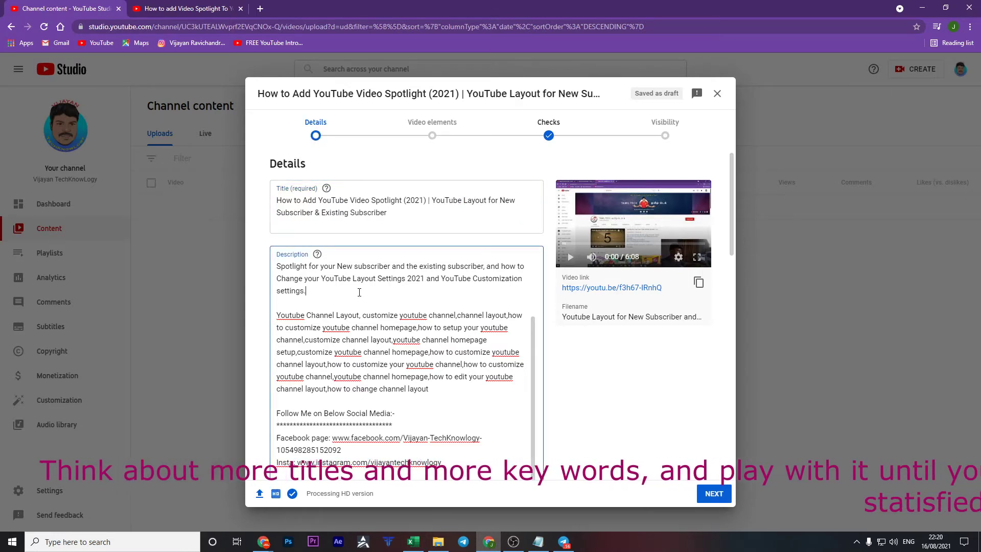
text(How to Create )
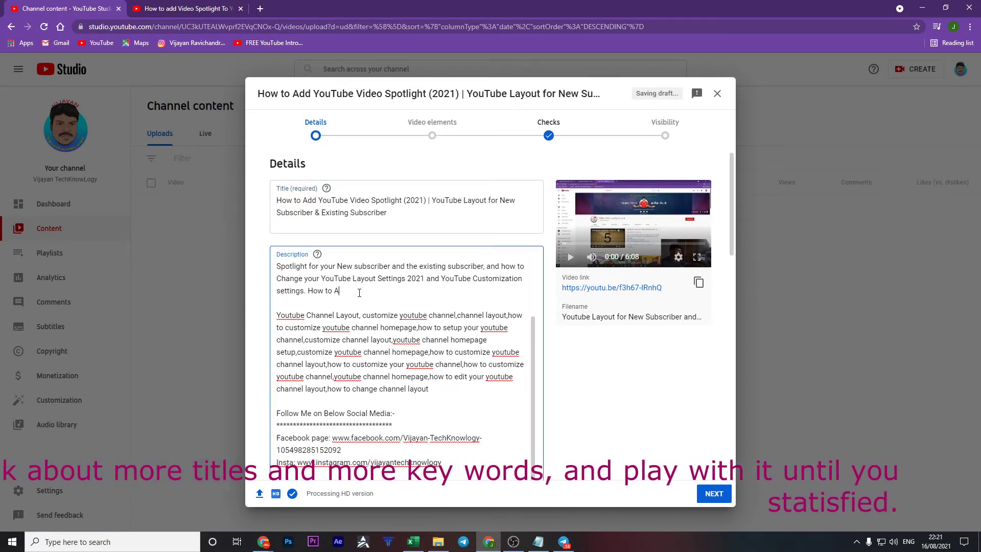
text(YouTube C)
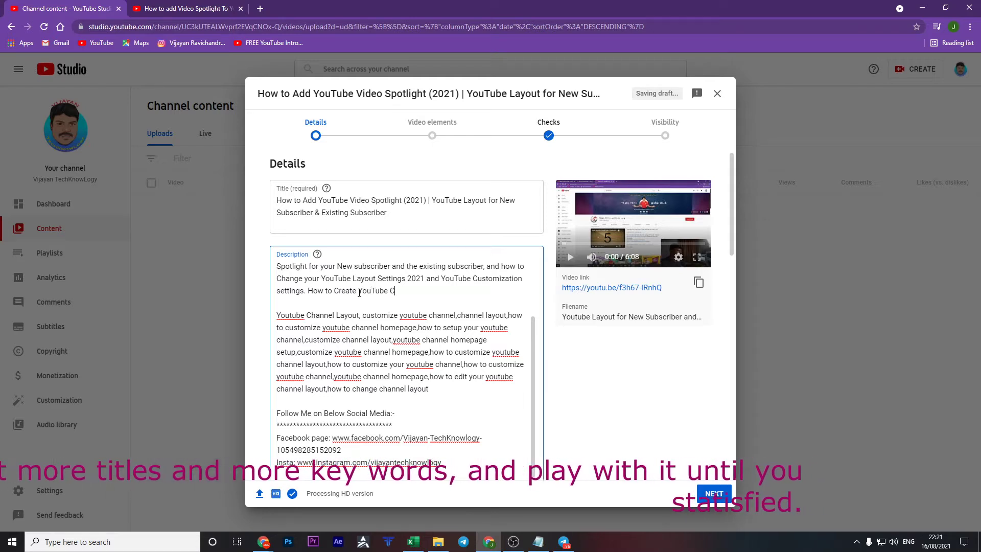
text(hannel Home Page f)
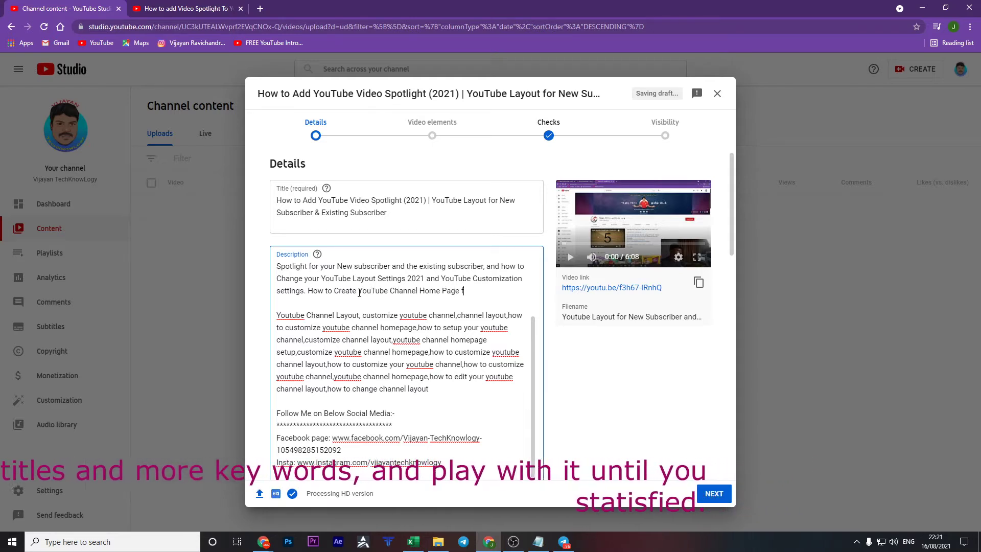
text(or Your New Subscriber and)
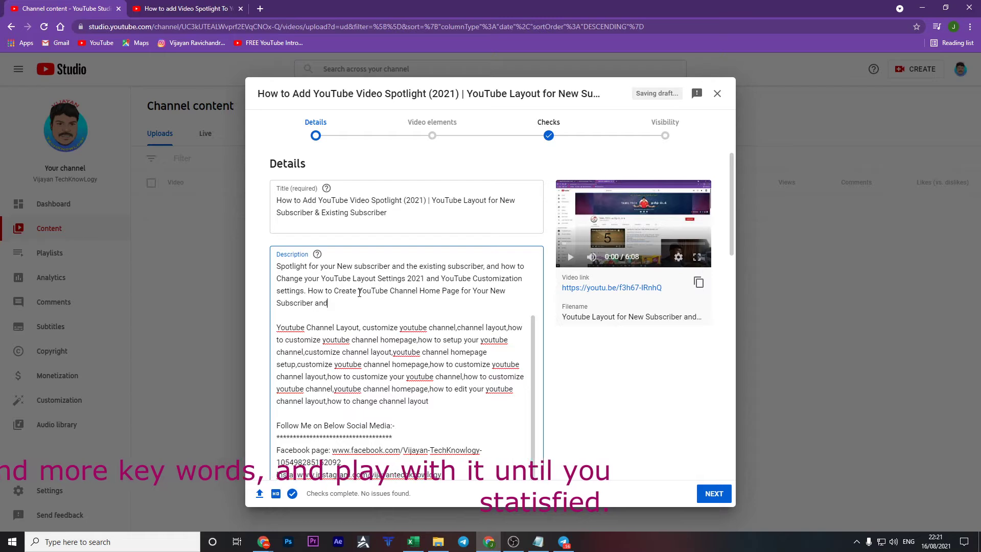
text( Exisiting Subscriber in tamil.)
right_click(354, 302)
click(378, 309)
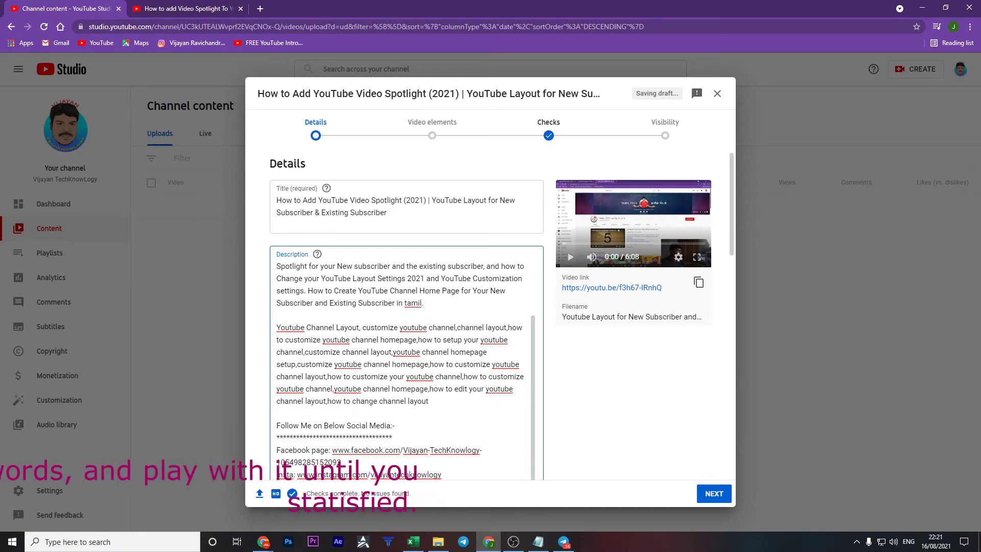
Add a comma after "how to change channel layout" at the end of the description's keyword paragraph
drag(318, 200, 350, 199)
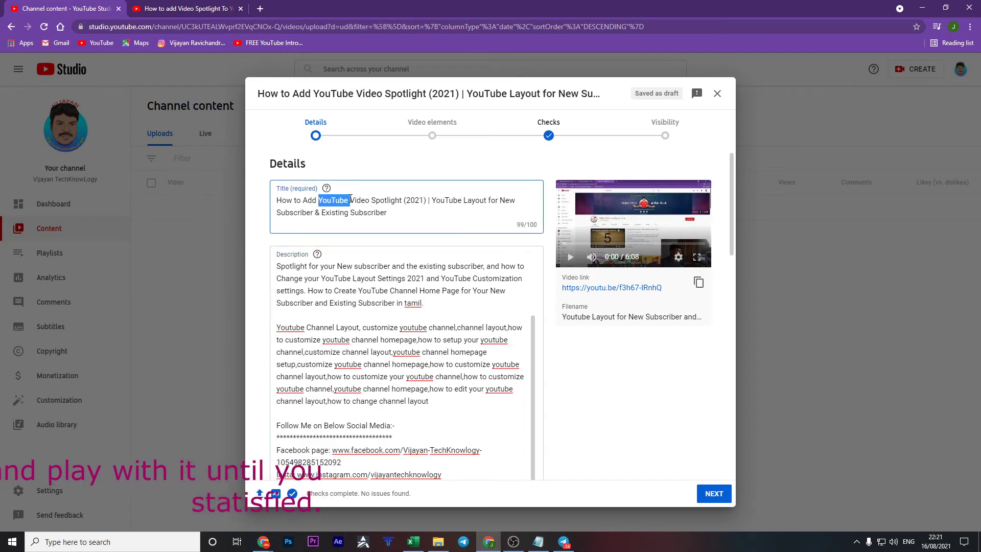
key(alt+Tab)
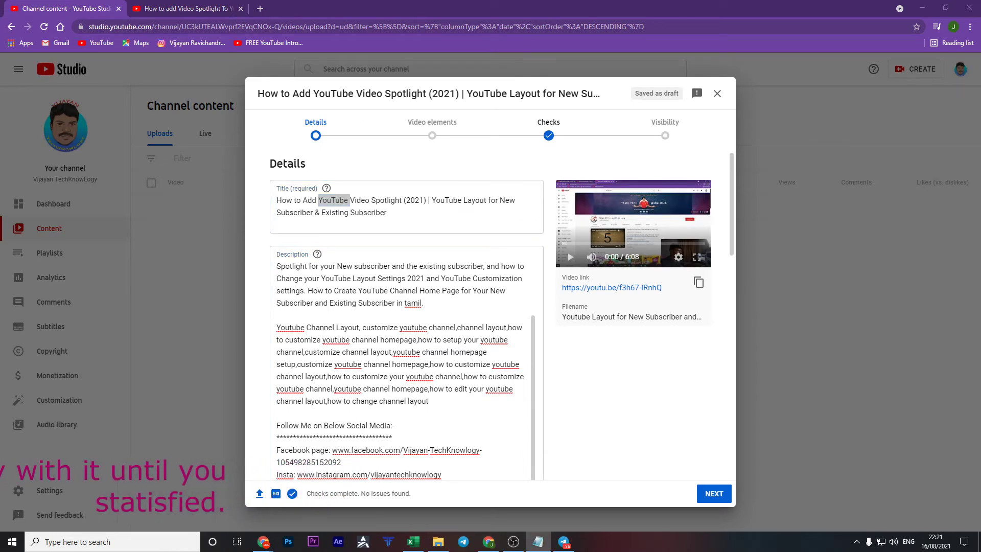
scroll(448, 297, down, 2)
click(448, 297)
text(,)
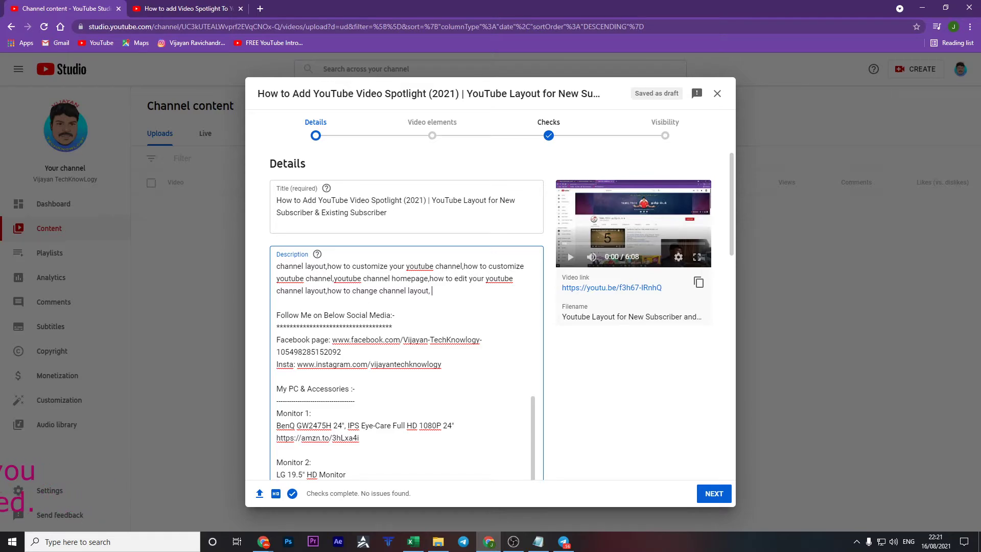
Upload the image "Youtube Spotlight Settings" from the Videos folder as the video's thumbnail
scroll(453, 322, down, 1)
scroll(454, 322, up, 1)
scroll(453, 323, up, 2)
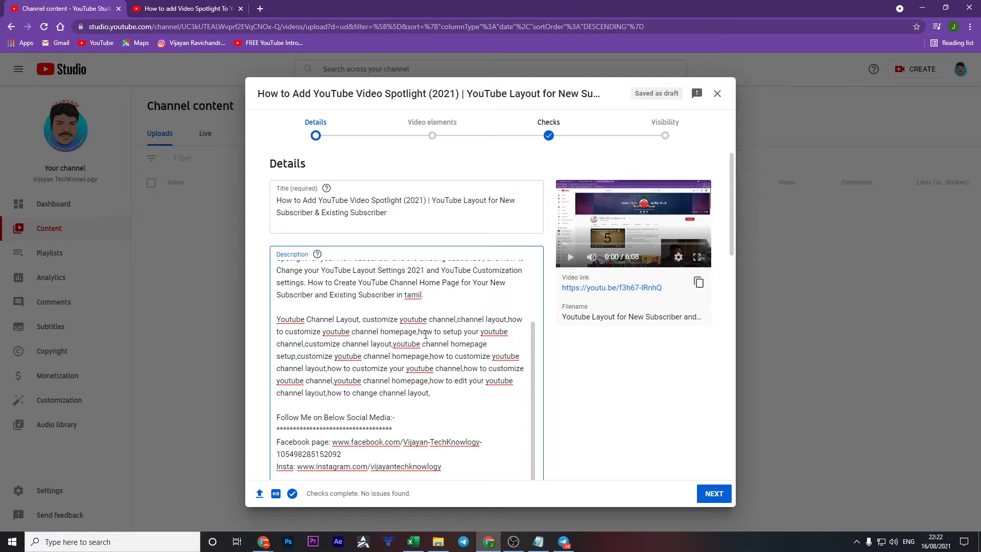
scroll(426, 334, down, 6)
scroll(426, 304, down, 6)
scroll(424, 307, down, 1)
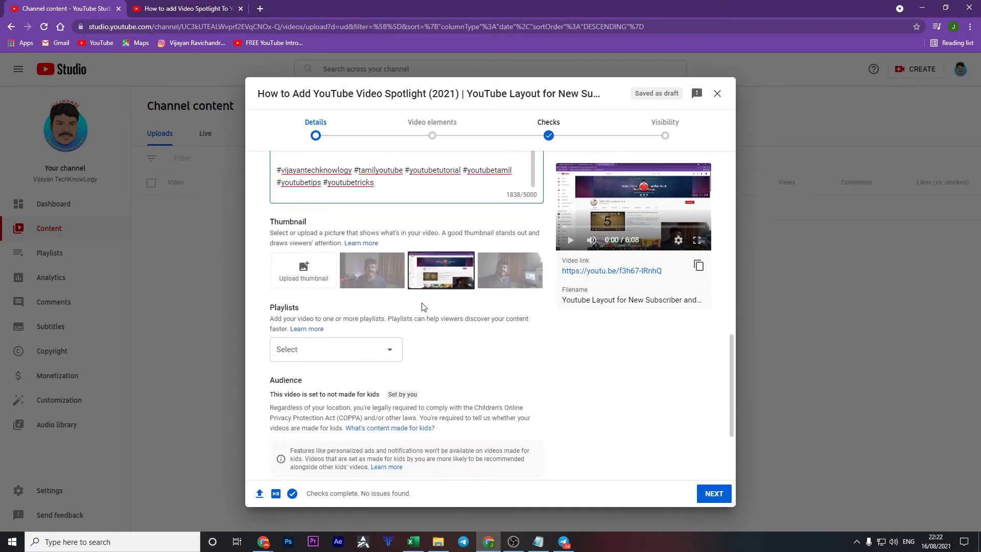
click(299, 272)
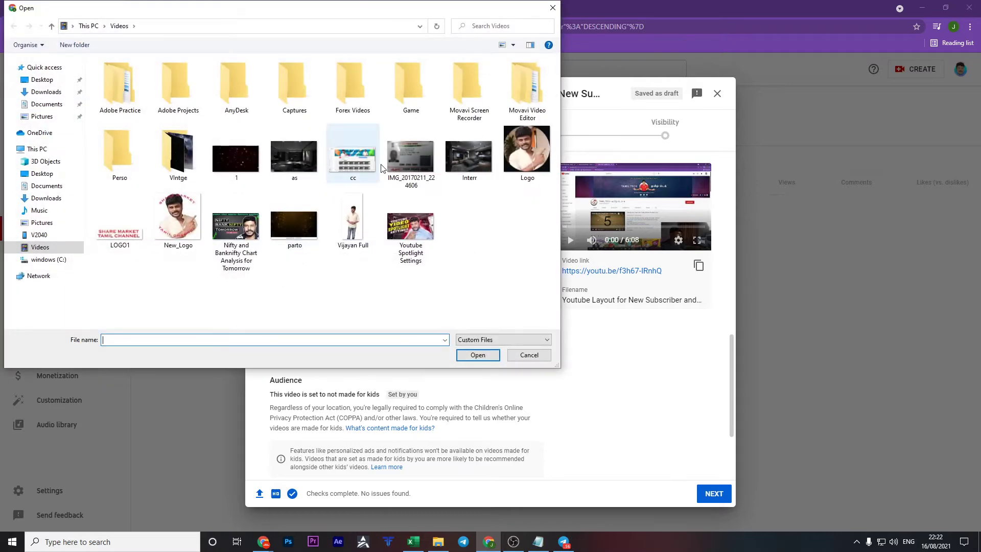
click(419, 240)
click(466, 355)
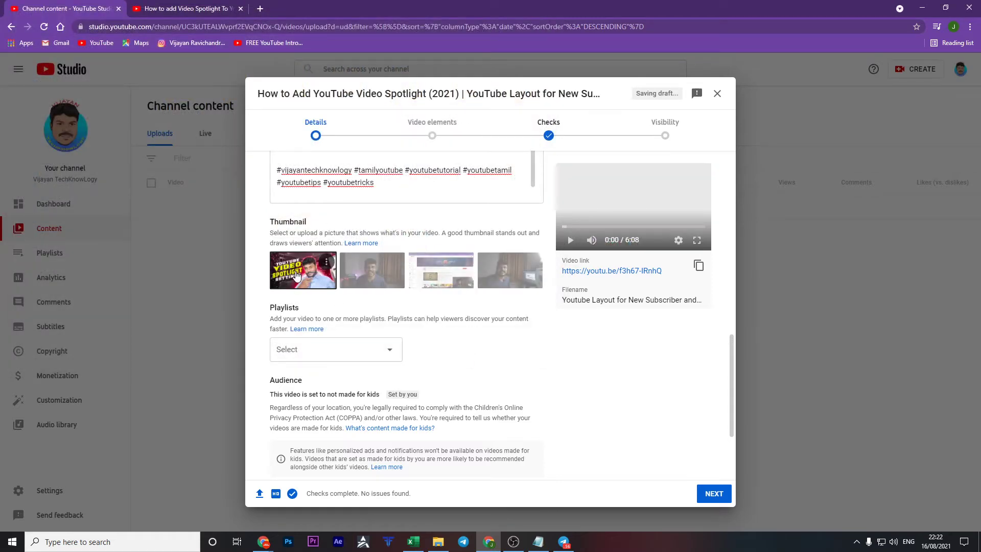
Add the video to the "Learn Youtube Tamil" playlist
click(320, 348)
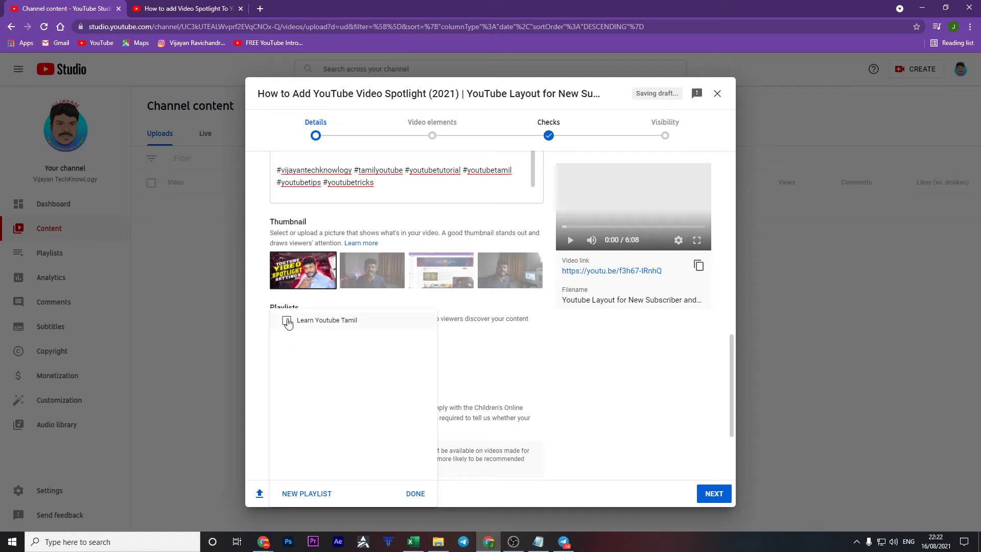
click(286, 321)
click(415, 493)
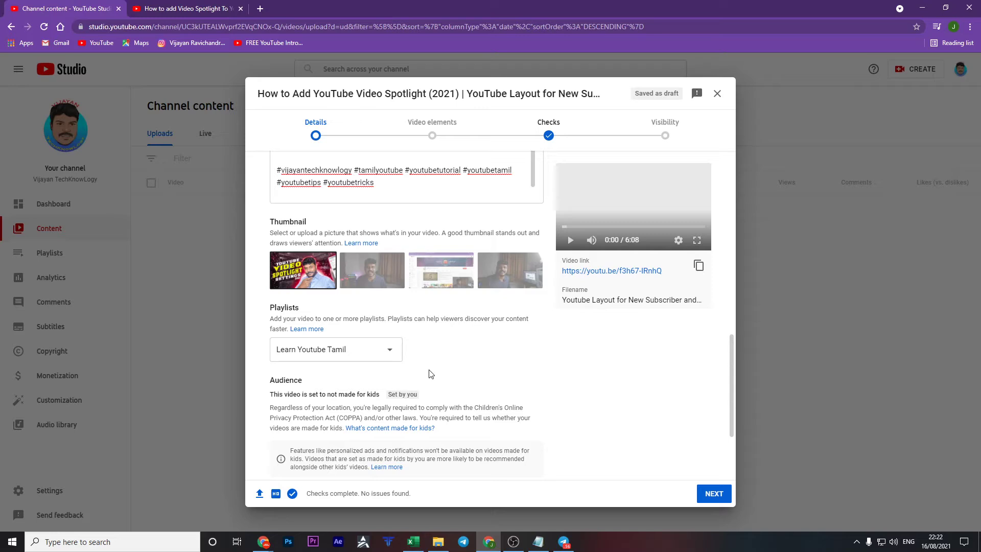
Add the tags "how to add video spotlight to youtube channel 2021", "how to add video spotlight tamil", "youtube dashboard settings" and "youtube video spotlight tamil"
scroll(485, 332, down, 2)
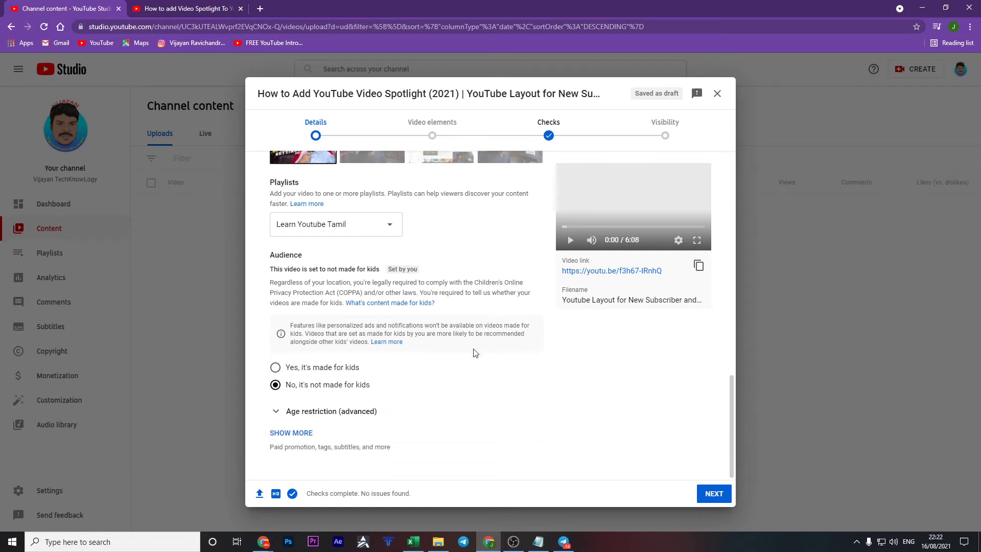
click(291, 433)
scroll(431, 346, down, 3)
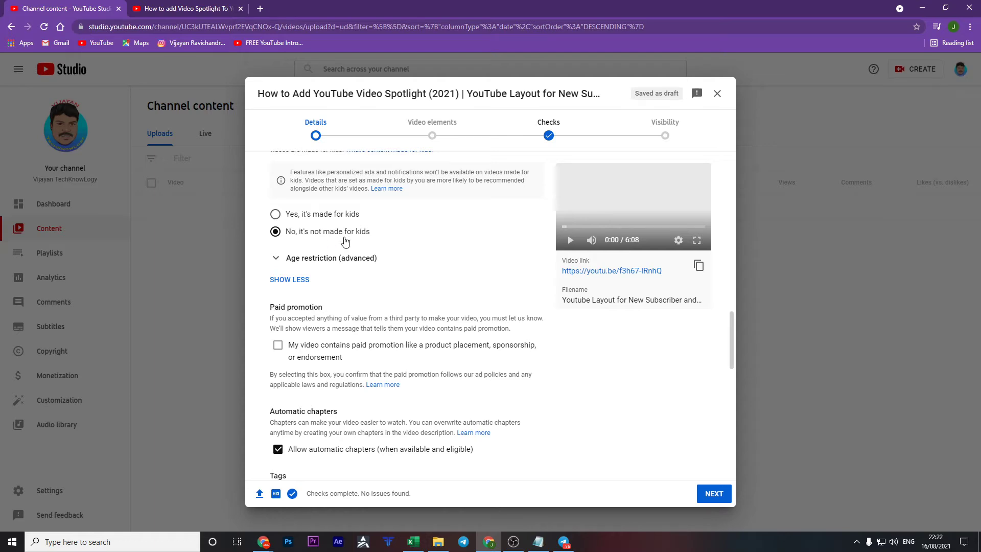
scroll(346, 241, down, 5)
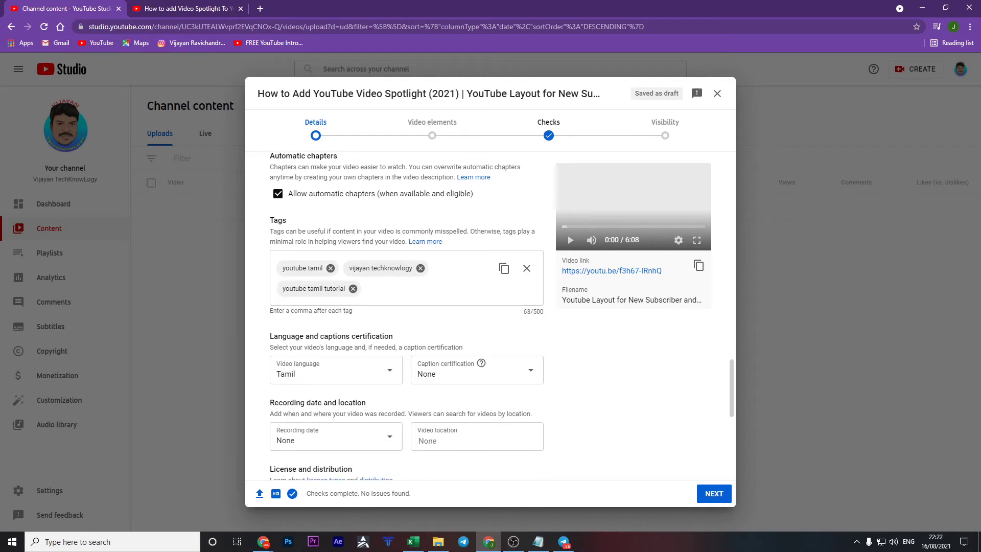
key(alt+Tab)
click(383, 287)
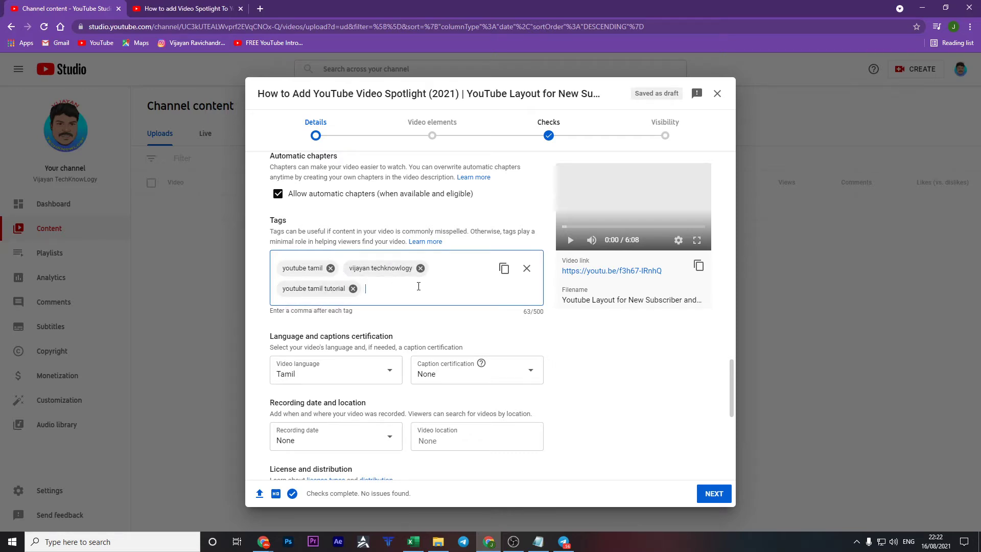
text(how to add video spotlight to youtube channel 2021,add video)
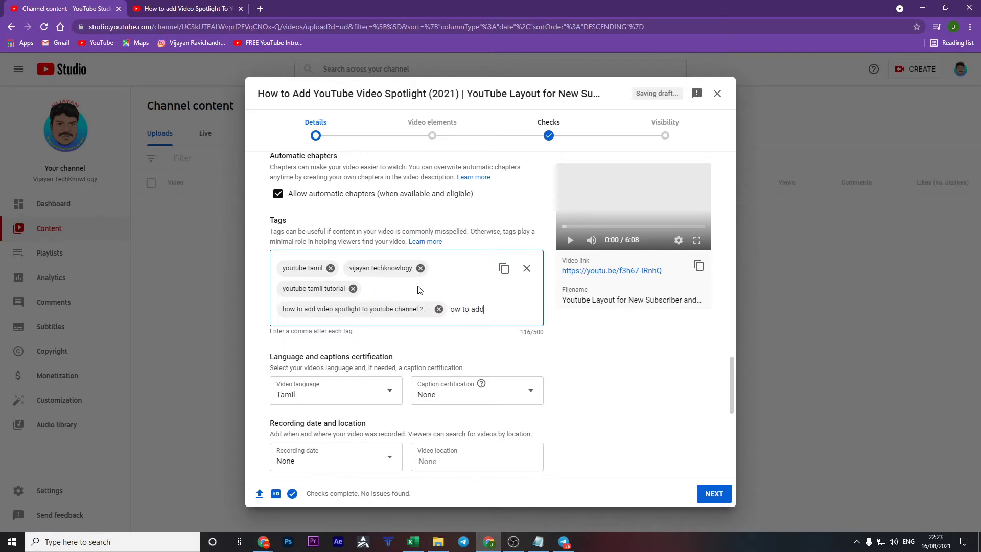
text( spotlight tamil,youtube )
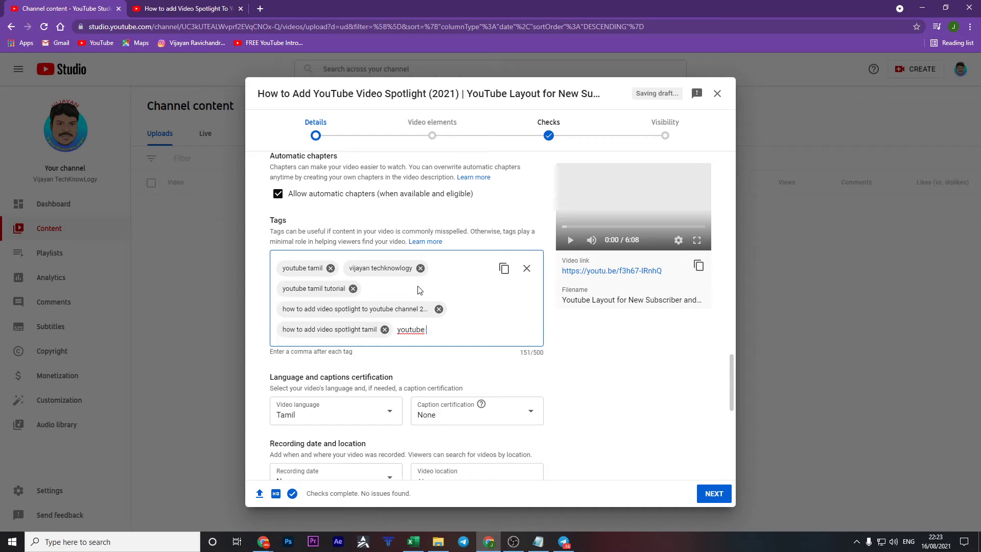
text(dashboard settings)
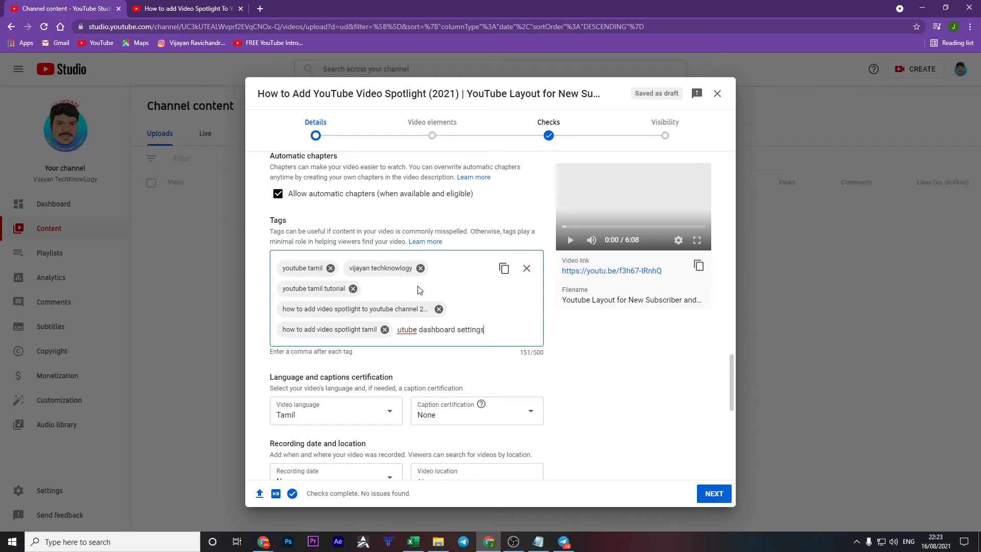
text(,youtube video spotlight tamil,yout)
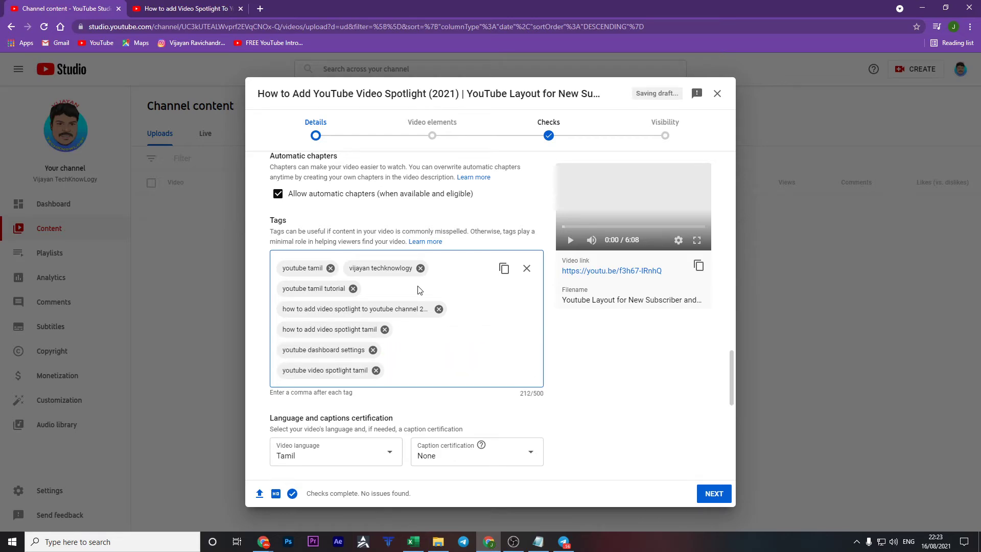
Add the tags "channel homepage" and "youtube channel layout", plus the channel-customization keywords from "customize youtube channel" to "how to change channel layout"
key(BackSpace)
key(BackSpace)
key(BackSpace)
key(BackSpace)
text(channel homepage)
text(youtube channel layout)
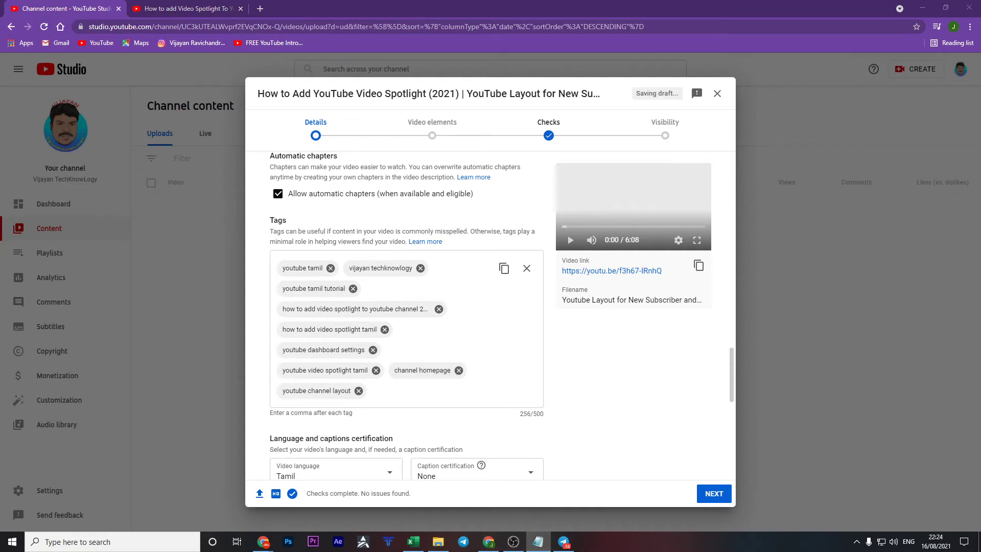
text(how to customize youtube channel homepage,customize channel layout,youtube channel homepage setup,customize youtube channel homepage,how to customize youtube channel layout,how to customize your youtube channel,how to customize youtube channel,youtube channel homepage,how to edit your youtube channel layout,how to change channel layout)
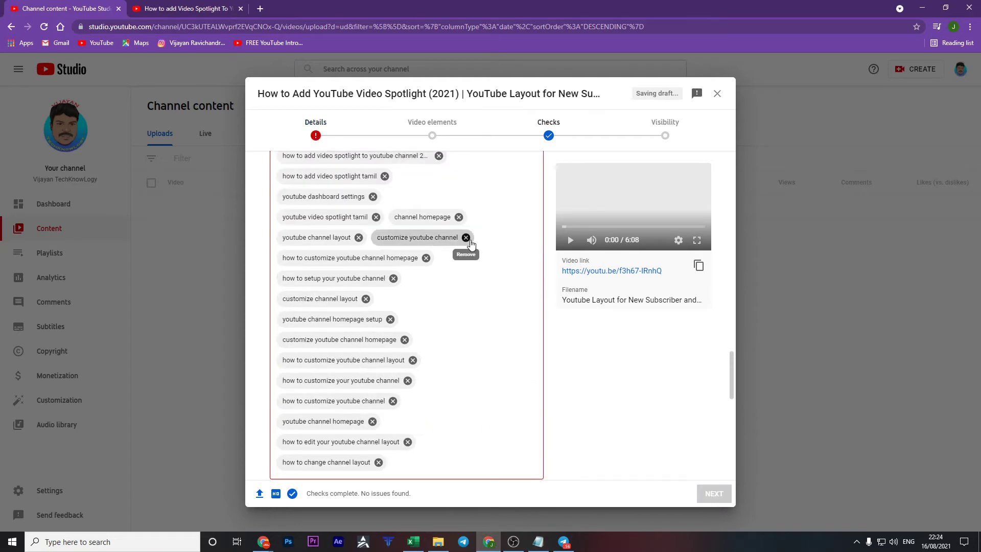
Remove tags "customize youtube channel", "how to setup your youtube channel", "customize channel layout", "how to customize your youtube channel", "how to customize youtube channel" and "youtube tamil"
click(366, 278)
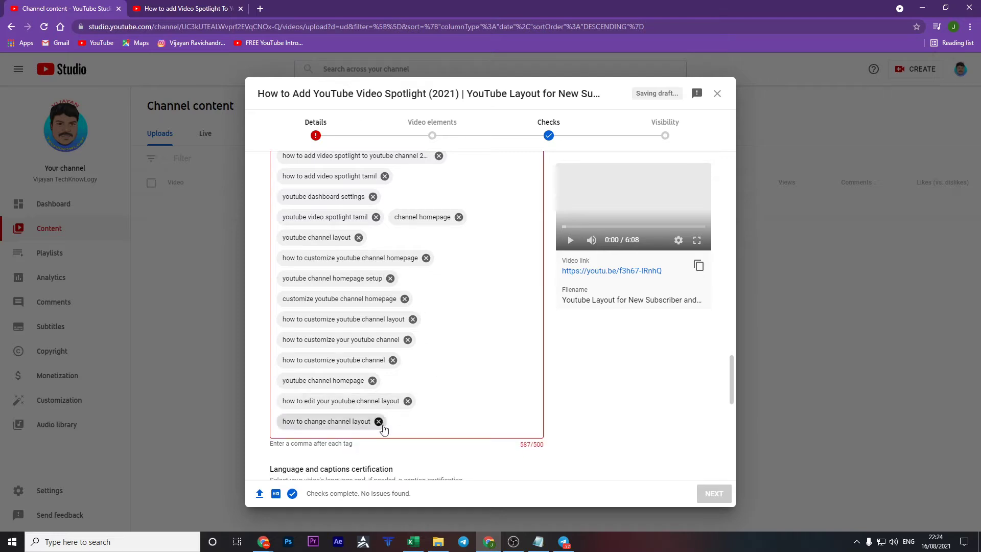
click(393, 360)
click(408, 339)
scroll(478, 313, up, 5)
click(331, 264)
scroll(460, 302, down, 3)
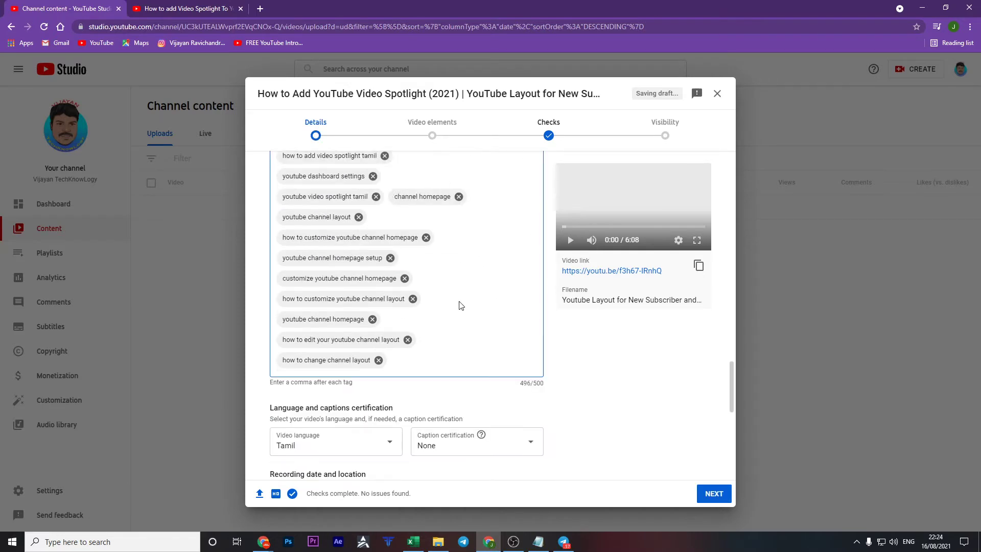
scroll(364, 241, up, 3)
scroll(386, 320, down, 2)
drag(526, 383, 540, 383)
scroll(438, 320, up, 2)
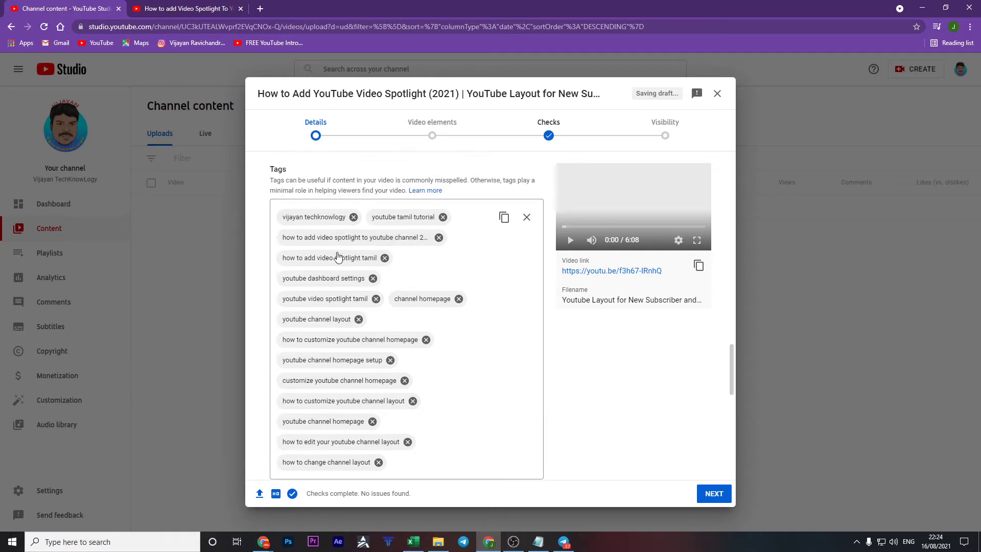
scroll(367, 309, down, 1)
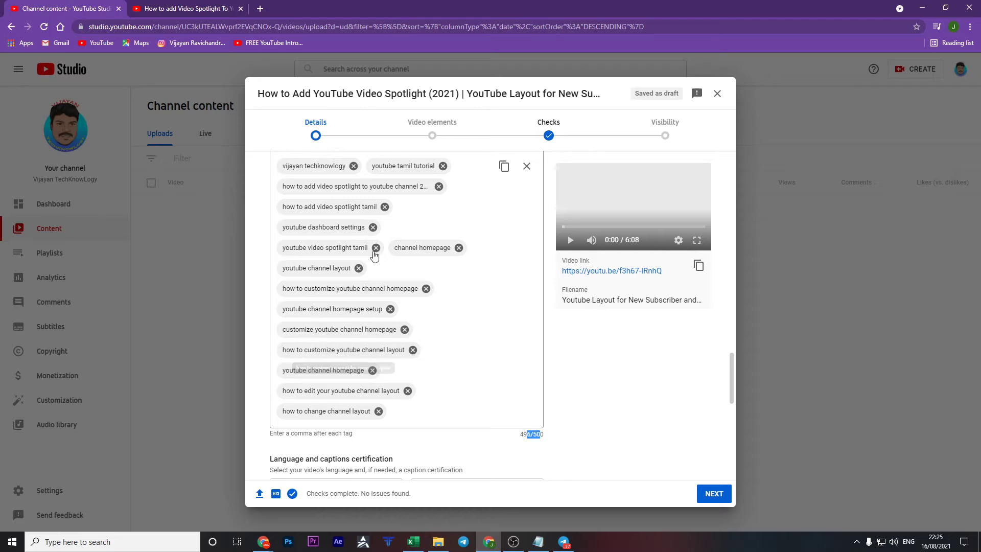
Set the caption certification to "This content has never aired on television in the U.S." and the recording date to Aug 16, 2021
scroll(354, 199, down, 6)
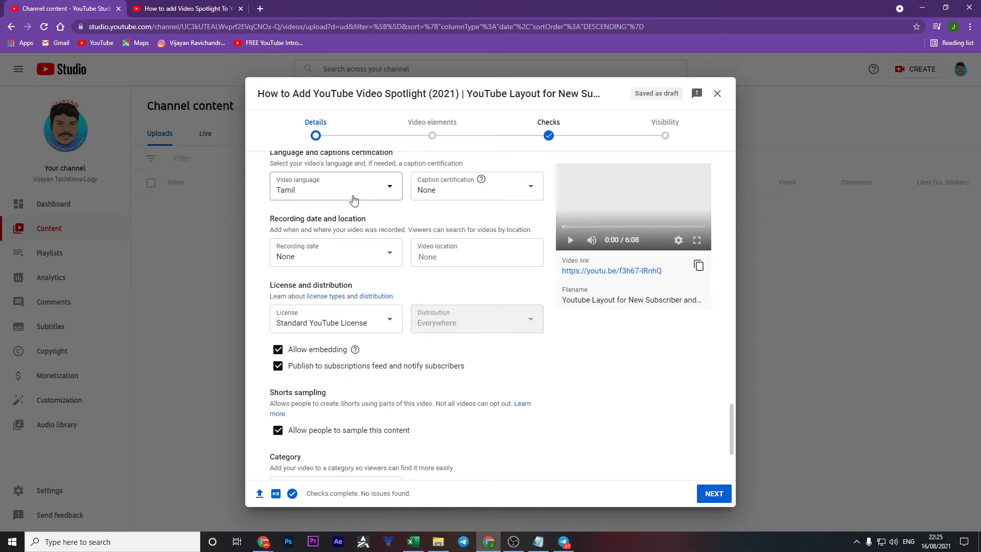
click(458, 195)
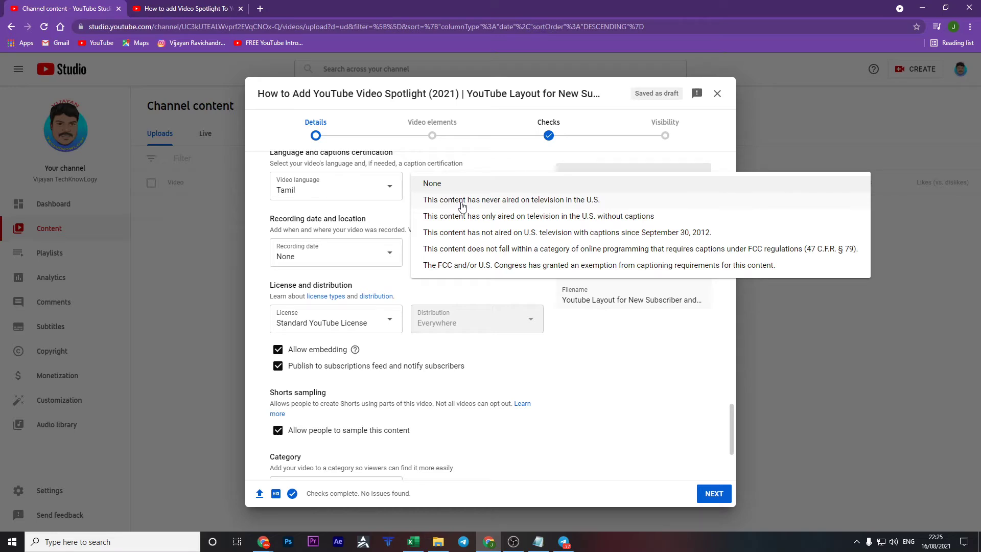
click(462, 206)
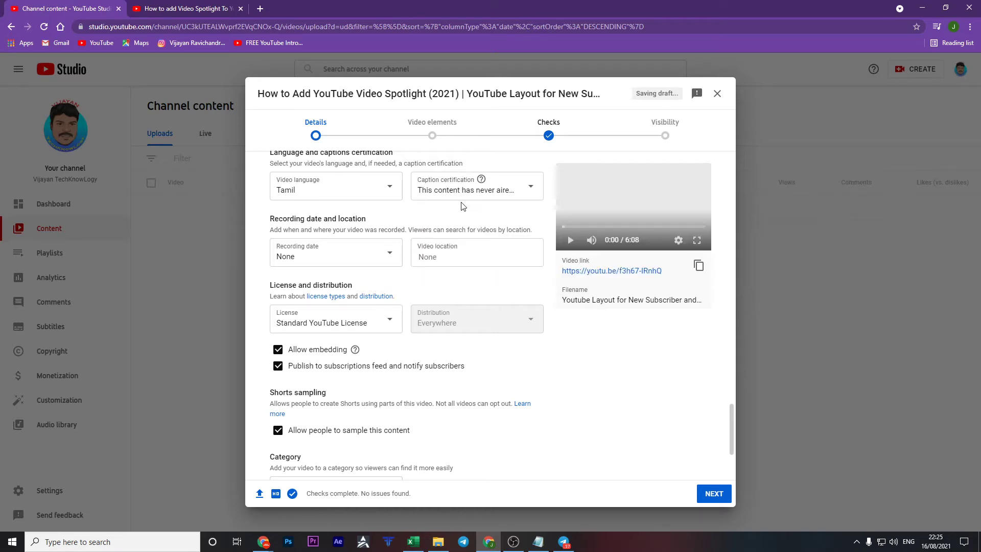
click(393, 254)
click(301, 375)
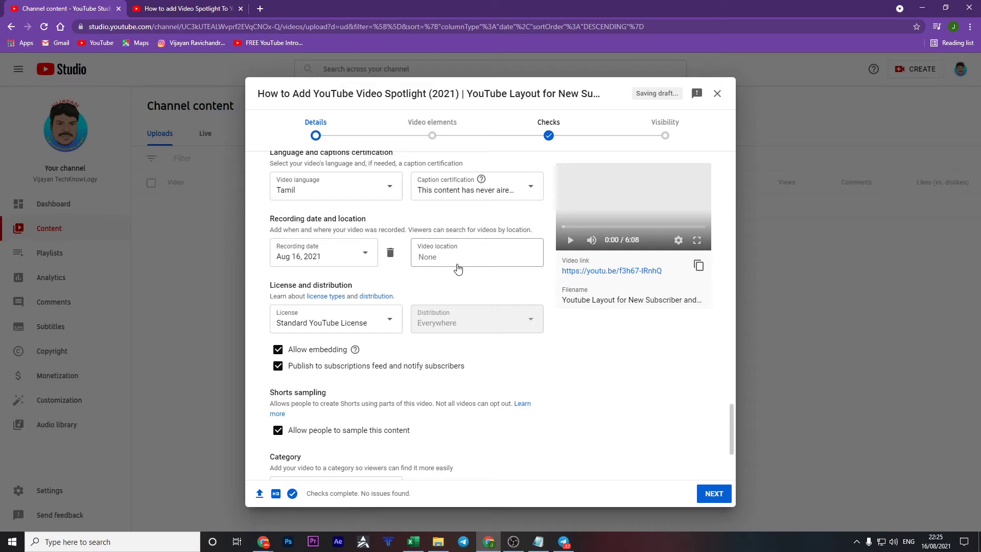
scroll(458, 268, down, 3)
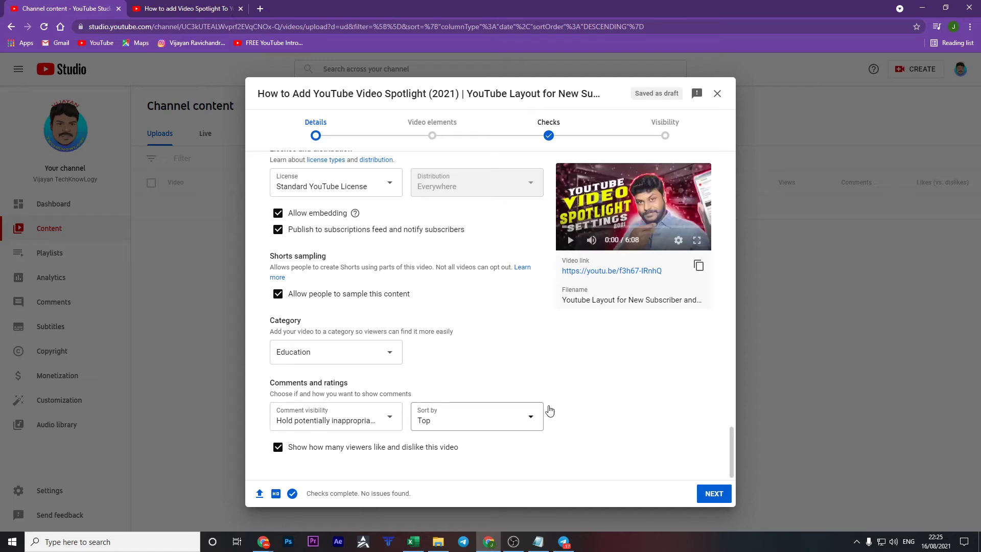
click(711, 496)
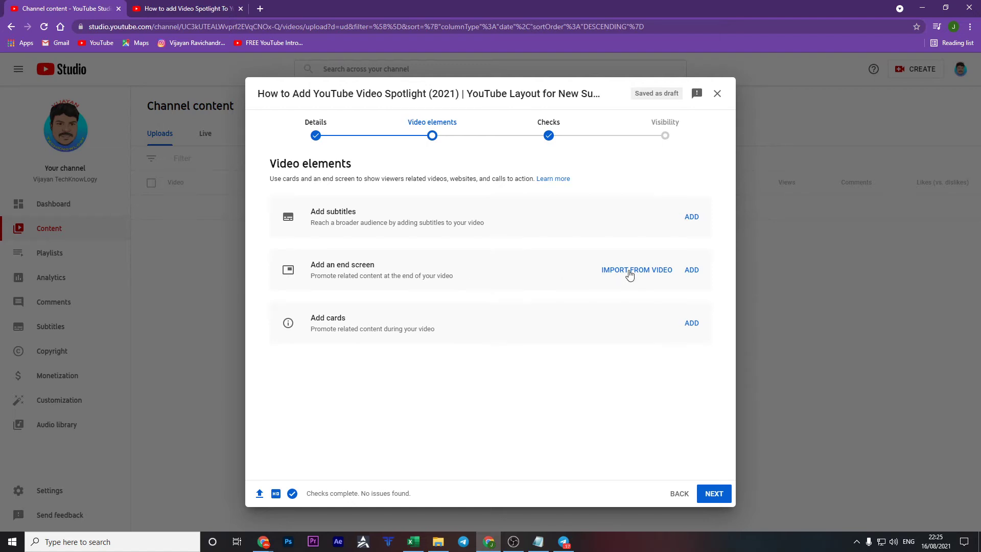
Add a Subscribe element to the video's end screen and place it just below the centre of the video frame
click(691, 271)
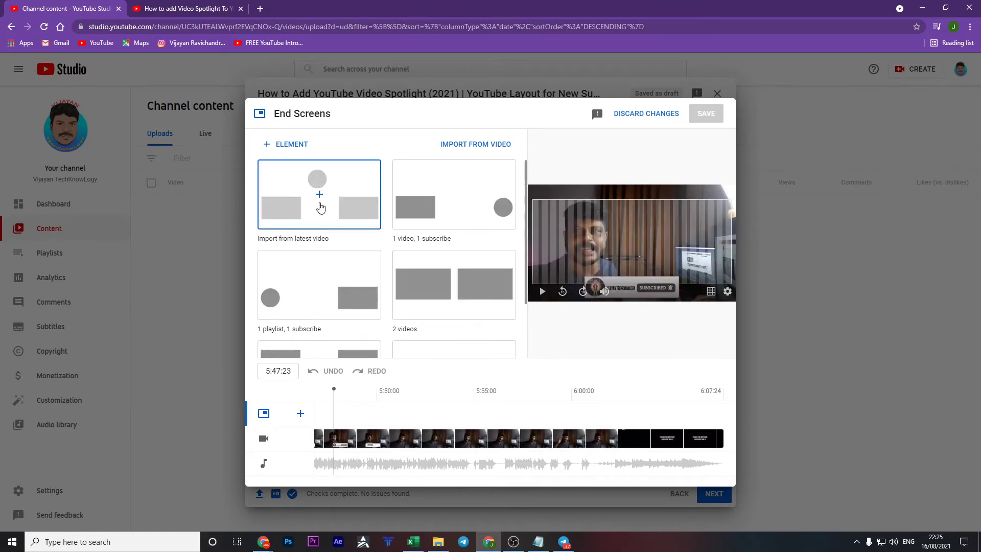
click(268, 145)
click(280, 167)
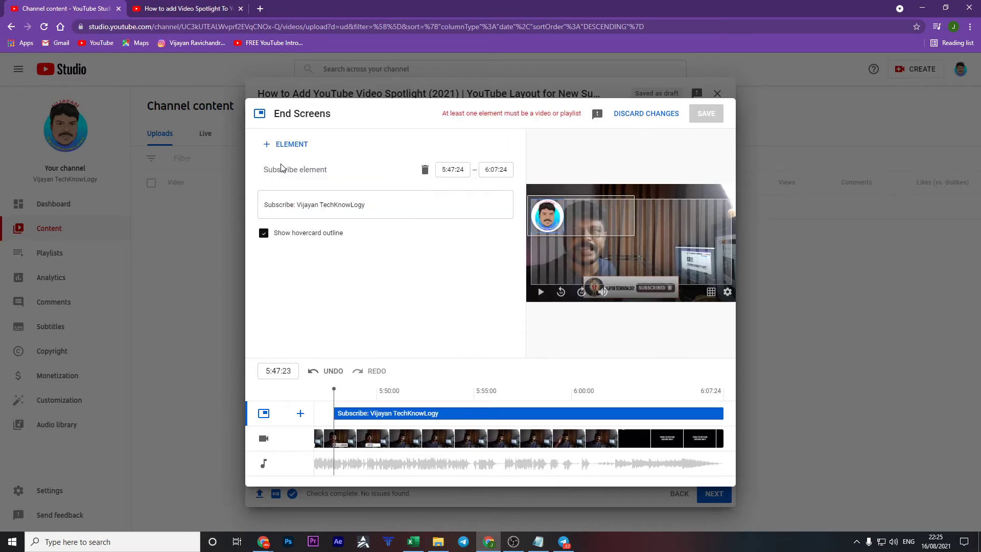
drag(506, 220, 608, 248)
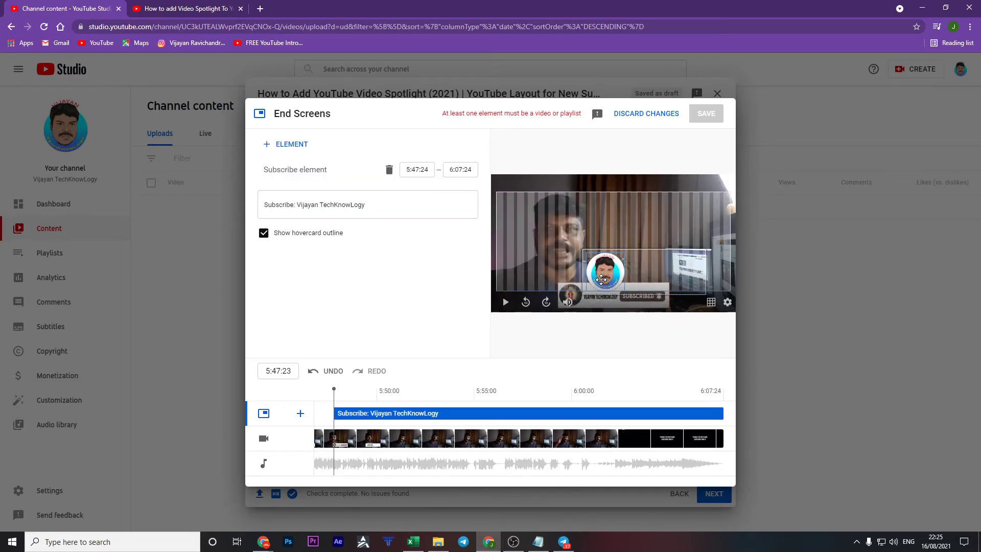
Add the "Learn Youtube Tamil" playlist to the end screen and place it in the upper-right corner of the video frame
click(268, 146)
click(276, 155)
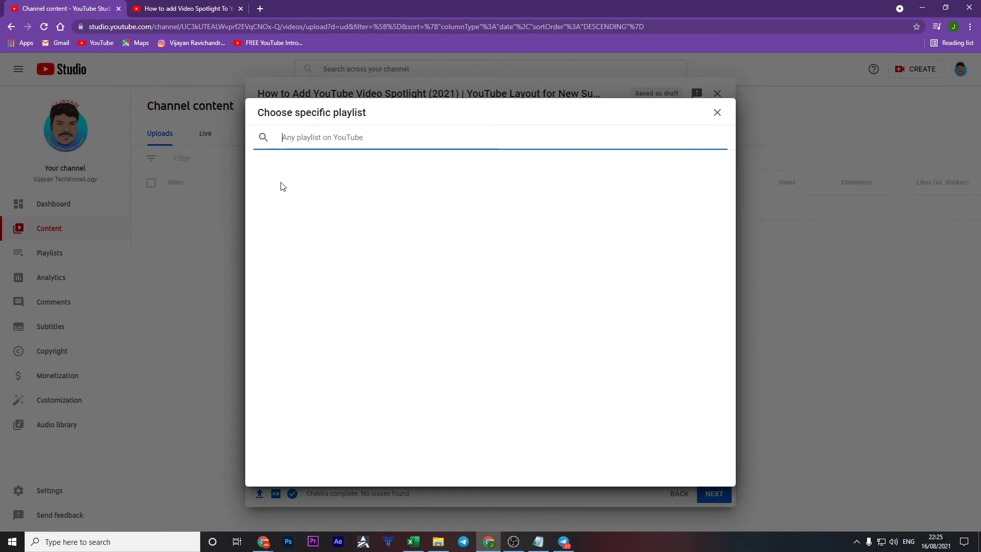
click(300, 200)
drag(541, 215, 673, 207)
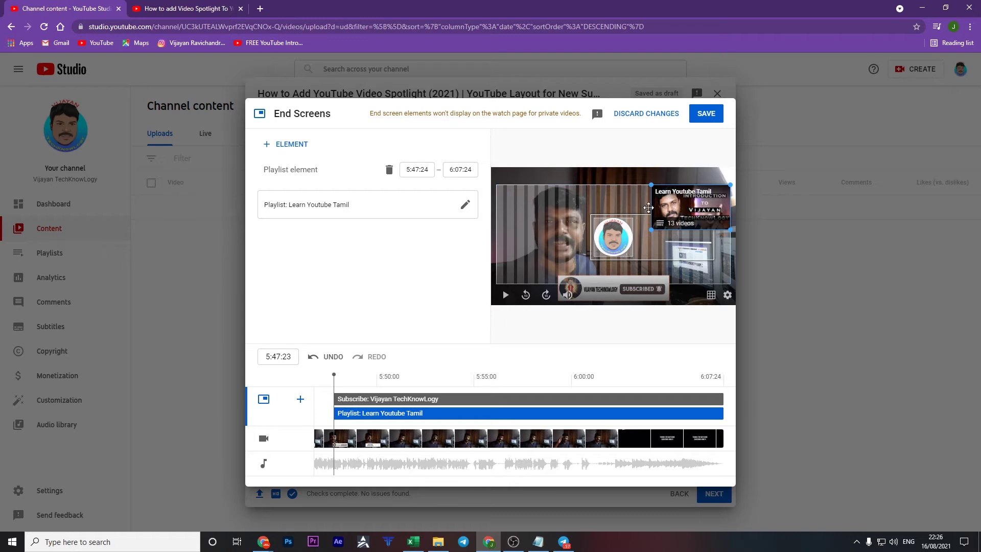
Add a "Most recent upload" video element below the playlist element in the video frame and save the end screen
click(273, 144)
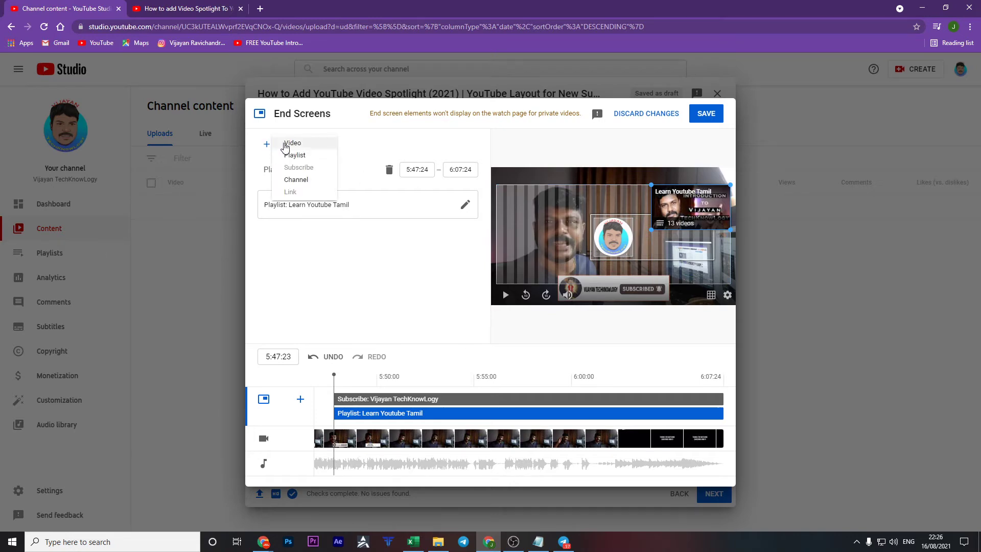
click(289, 143)
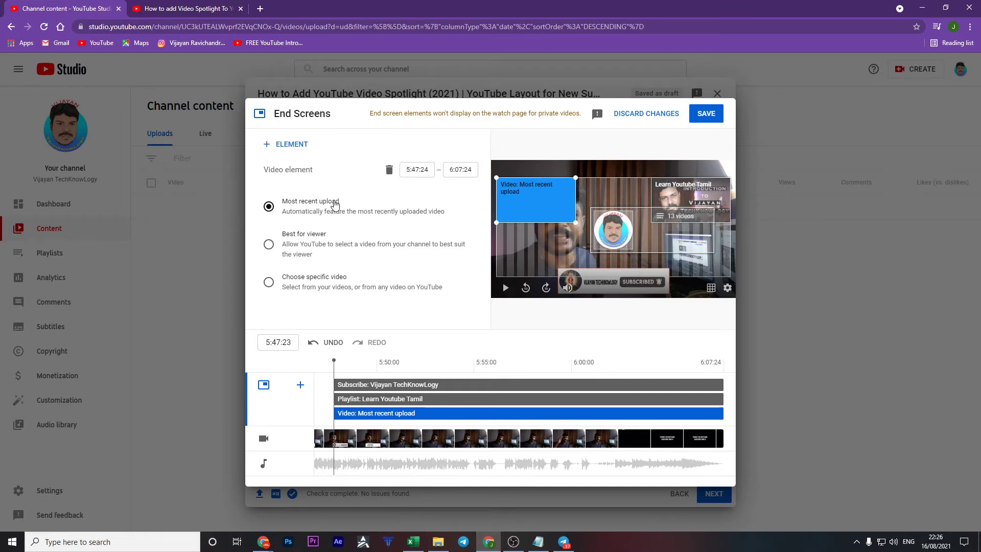
drag(547, 206, 706, 262)
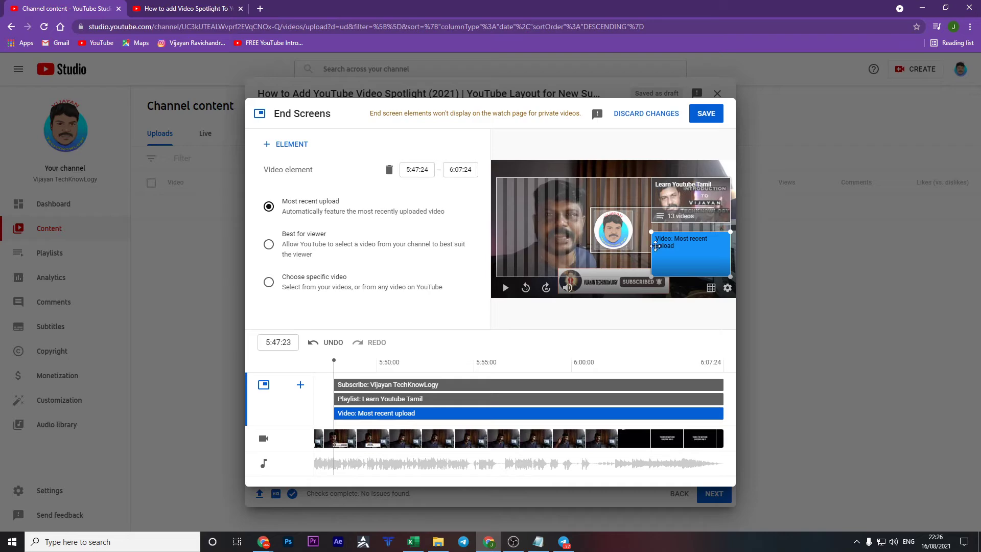
click(700, 118)
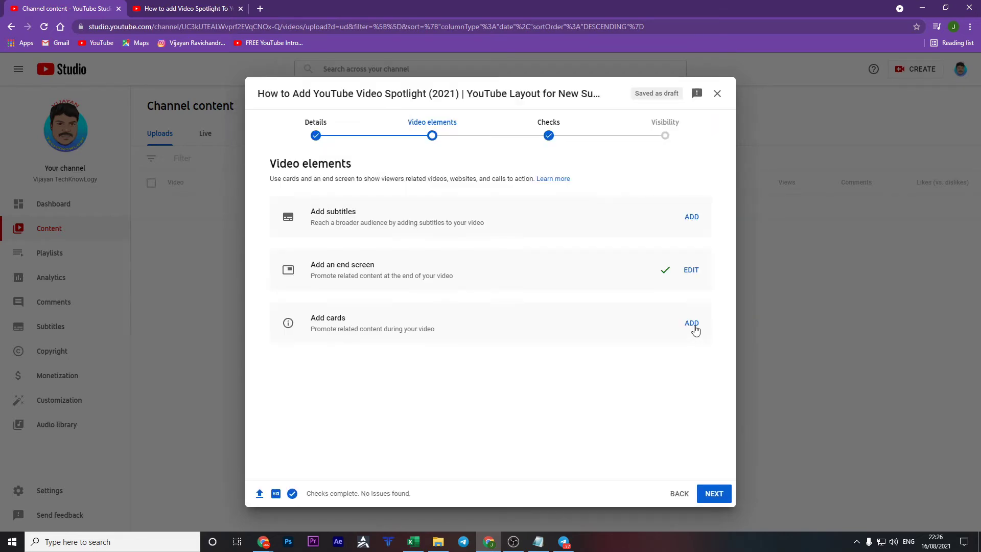
Add a playlist card for "Learn Youtube Tamil" at 1:04:24 in the video
click(692, 323)
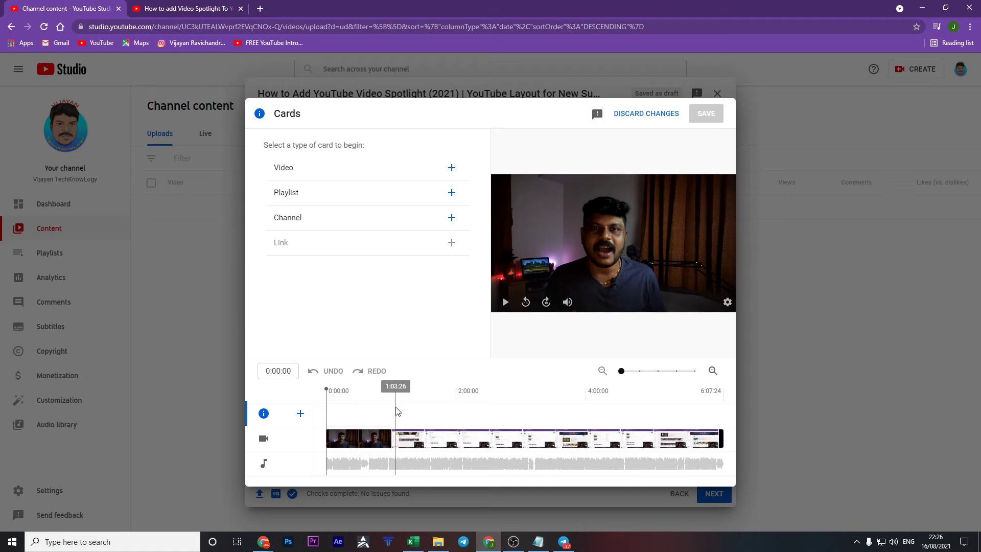
click(397, 409)
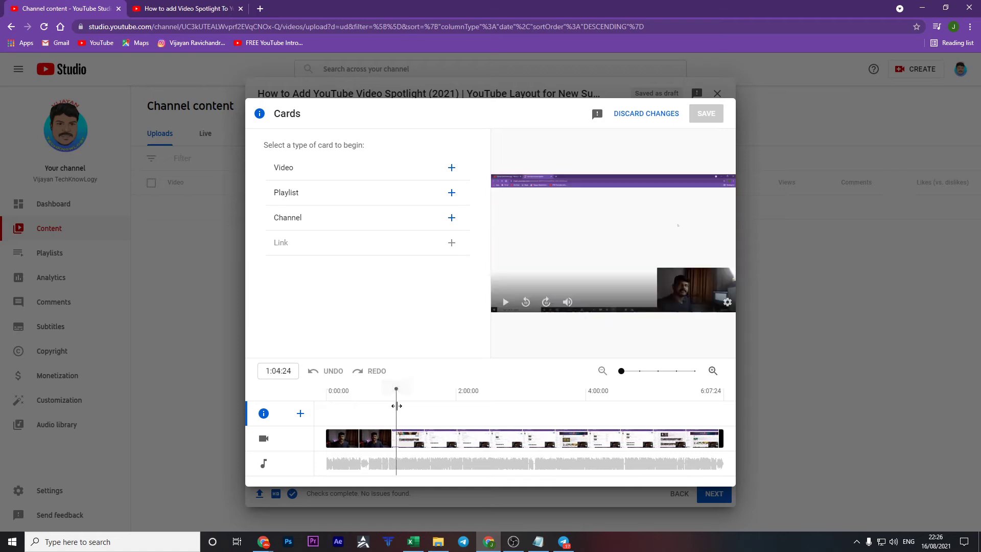
click(451, 192)
click(282, 194)
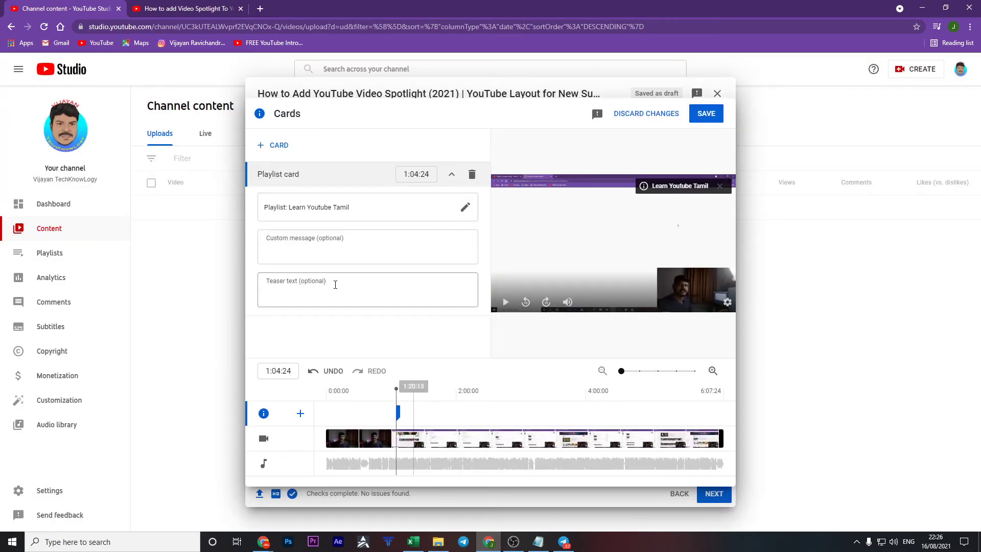
Enter "YouTube Tutorial" as the playlist card's teaser text
click(317, 254)
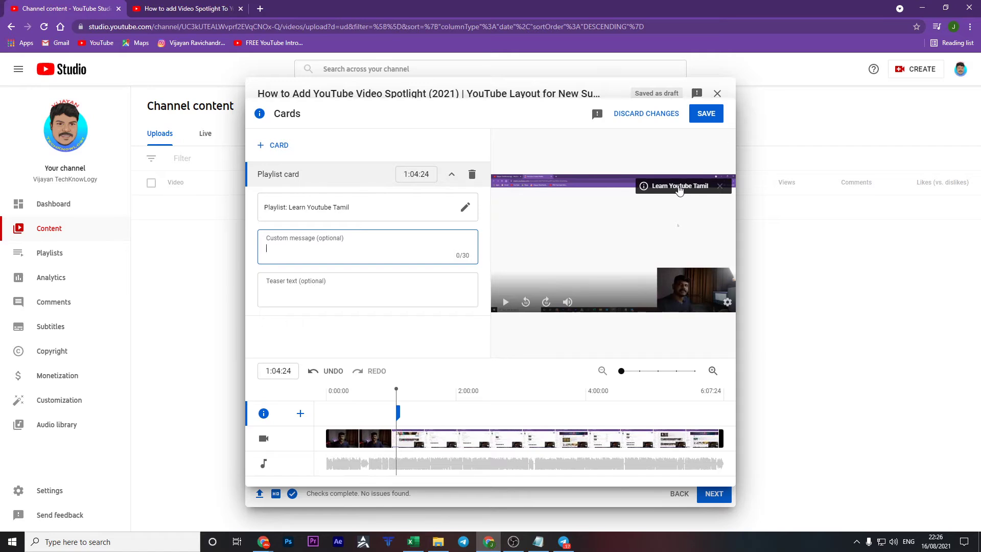
click(290, 290)
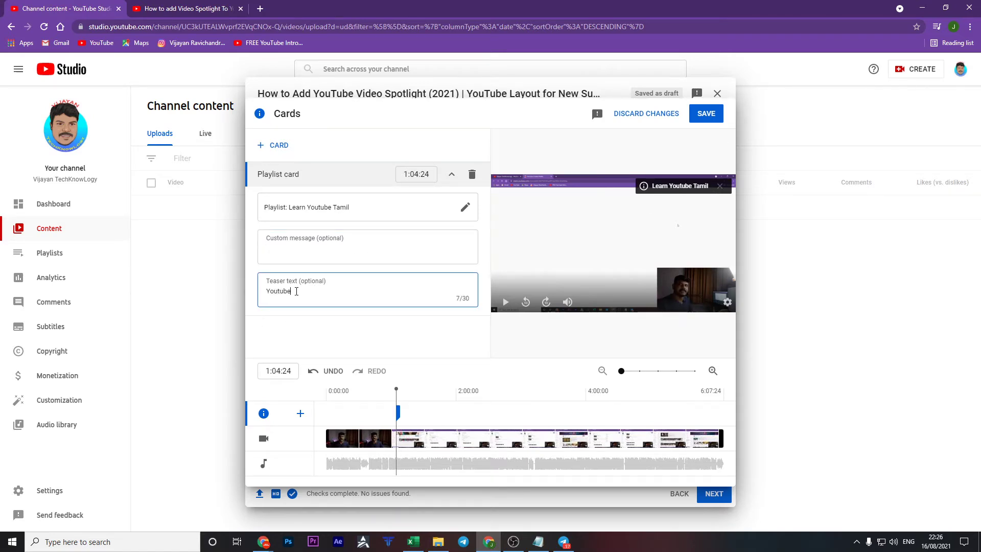
text(Youtube)
key(BackSpace)
key(BackSpace)
key(BackSpace)
text(Tube Tutorial)
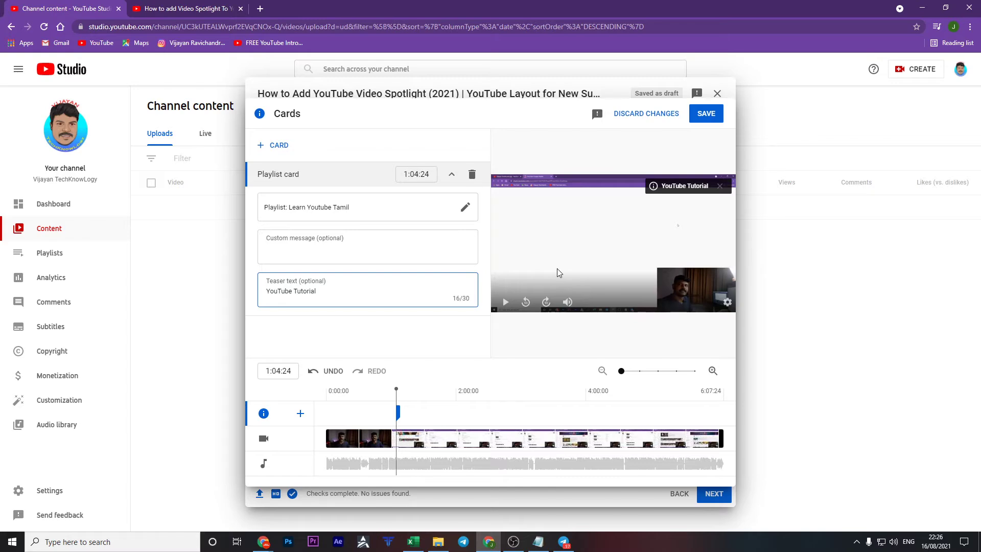
Add a card at 1:59:29 for the "How to Get Free Music Without Copyright" video with teaser text "No Copyright Musics"
click(456, 402)
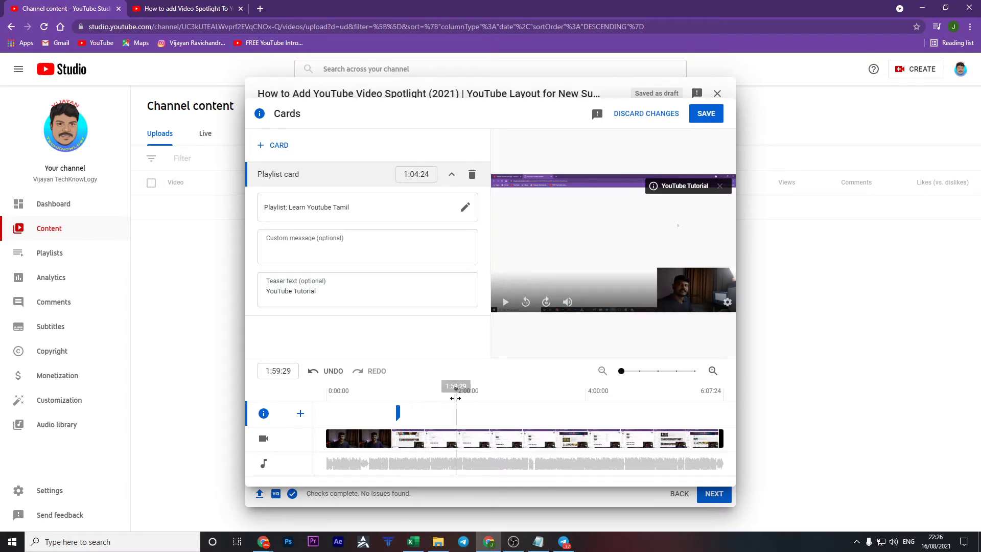
click(271, 146)
click(272, 144)
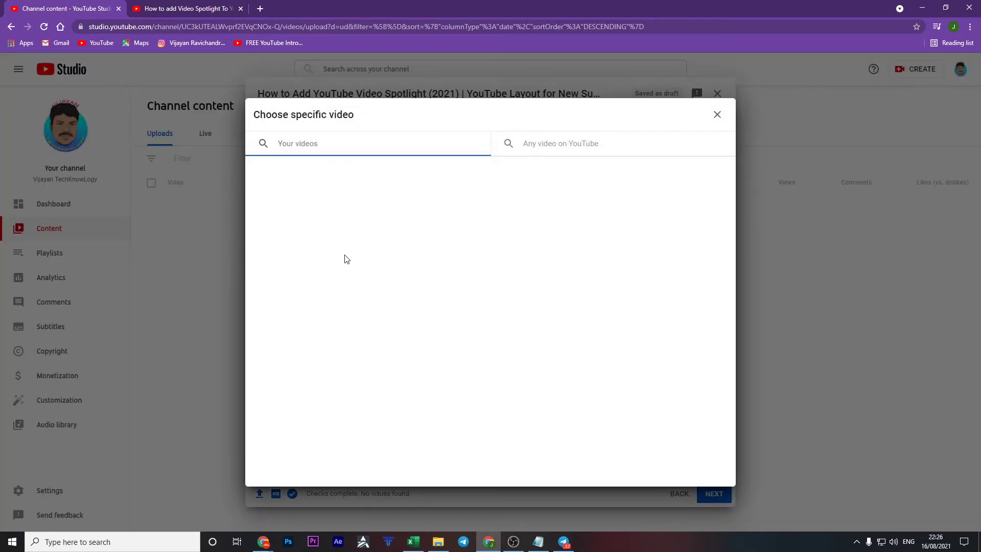
click(334, 228)
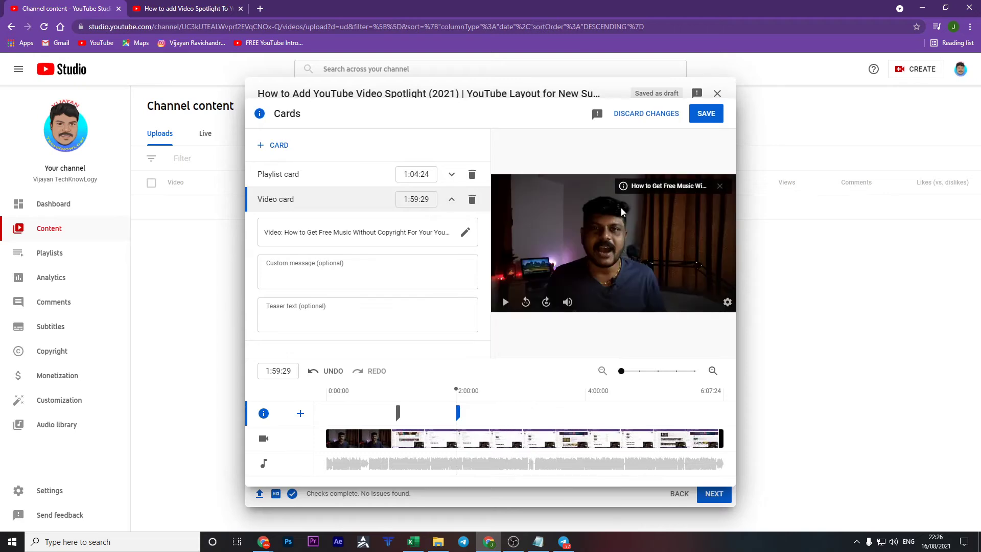
click(328, 309)
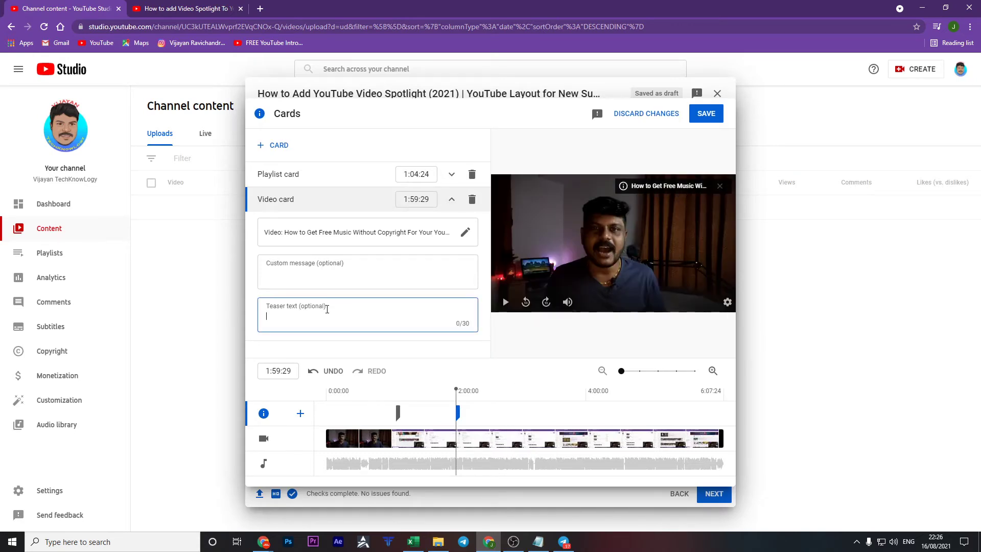
text(No C)
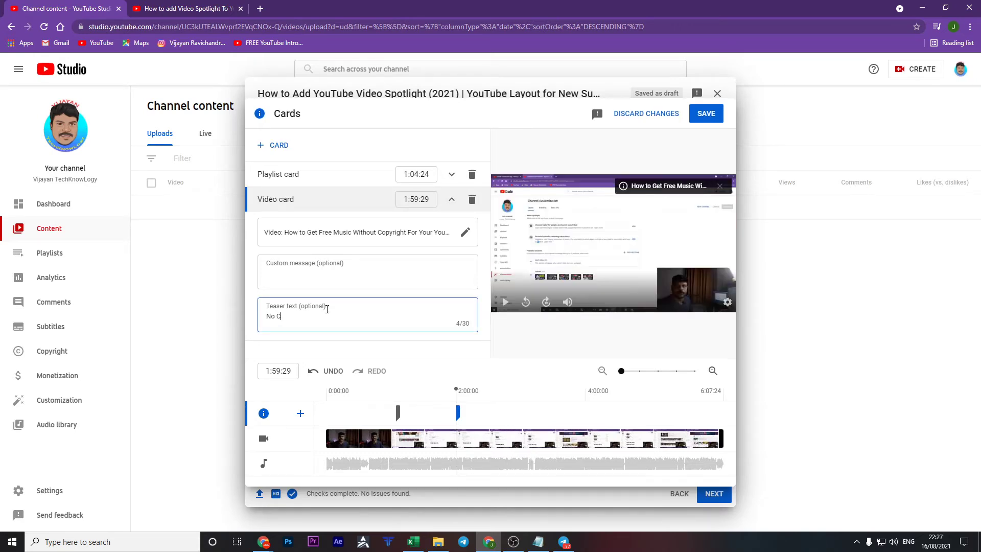
text(opyright Musics)
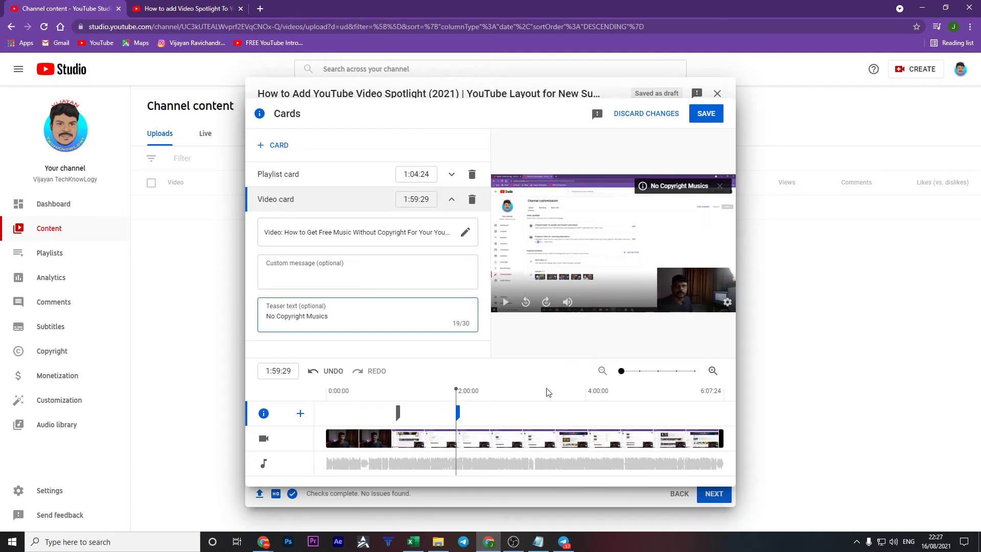
Add a card at 2:58:27 for the "Best Free Screen Recorders Software for YouTube" video with teaser text "Free Screen Recorders"
click(520, 393)
click(262, 146)
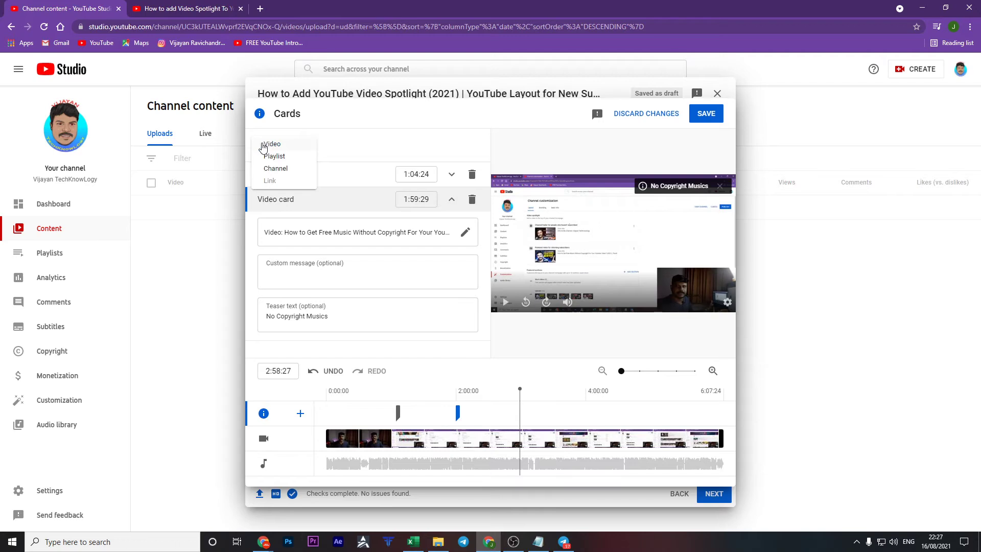
click(289, 145)
click(392, 194)
click(324, 341)
text(Free Screen Recorders)
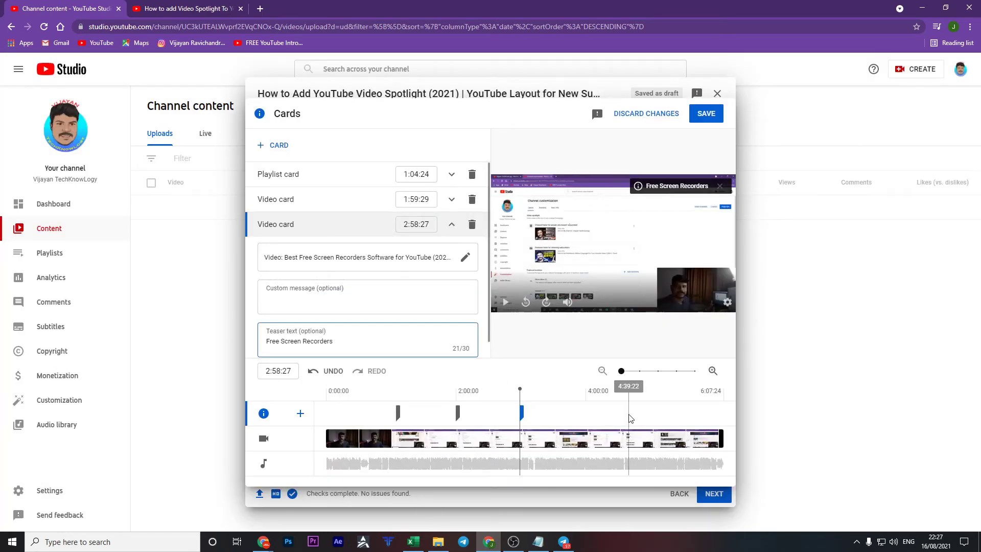
Add a card at 3:59:29 for the "How to Add End Card & i Card" video with teaser text "End cards and ICards"
click(273, 146)
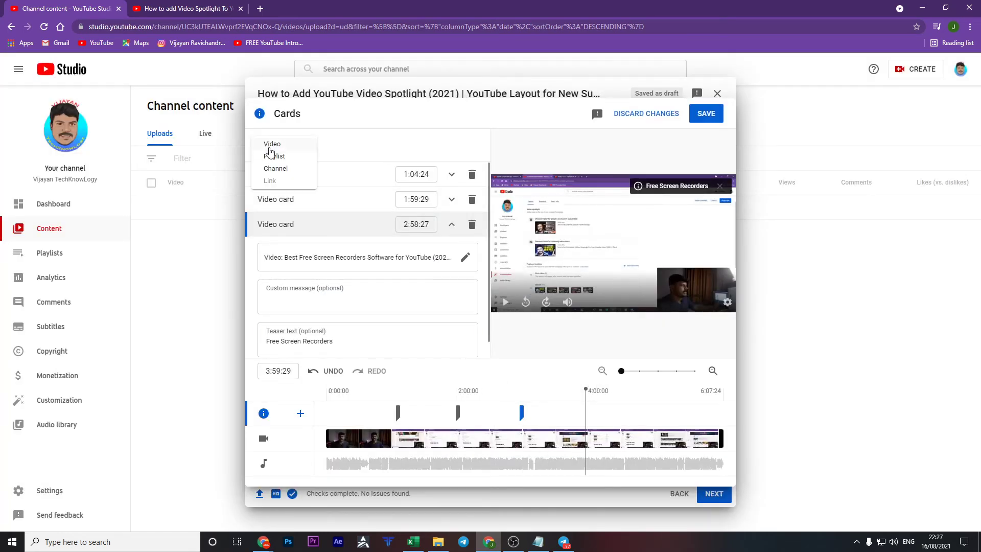
click(271, 146)
click(495, 241)
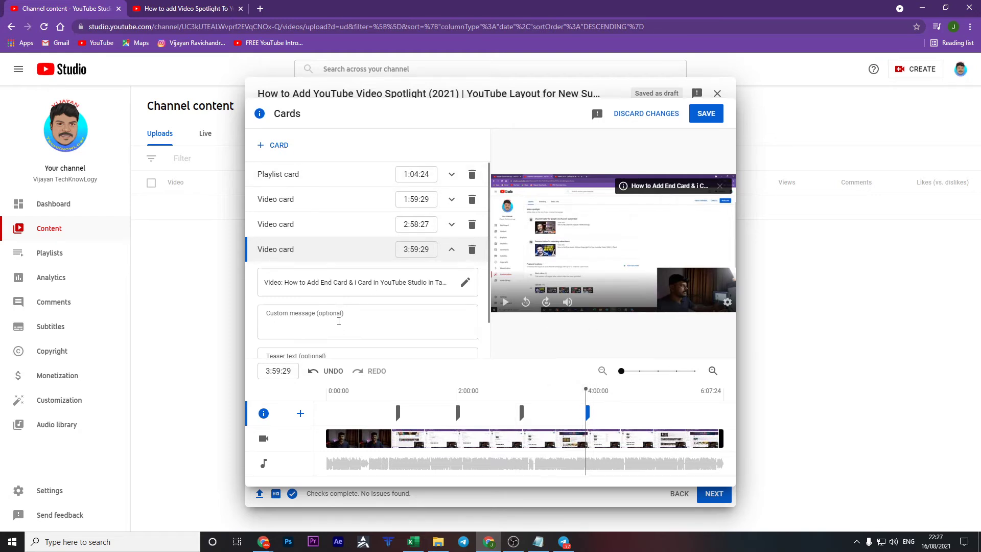
scroll(328, 351, down, 1)
click(326, 327)
text(En)
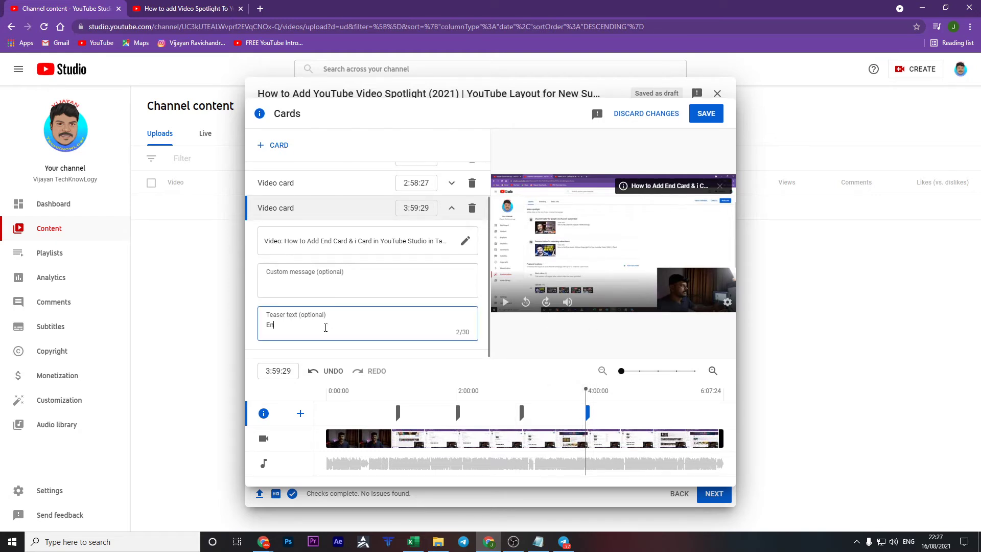
text(dcards and ICards)
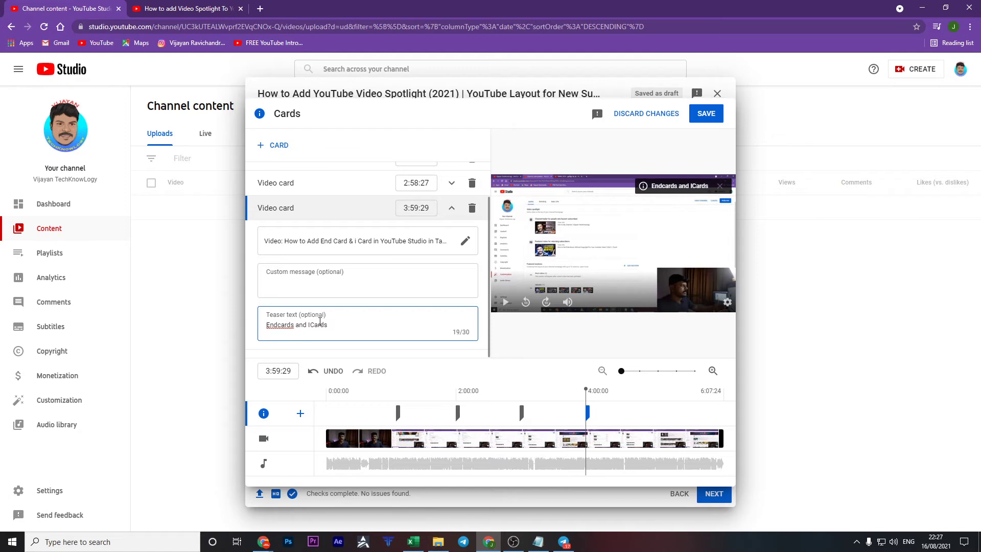
click(278, 325)
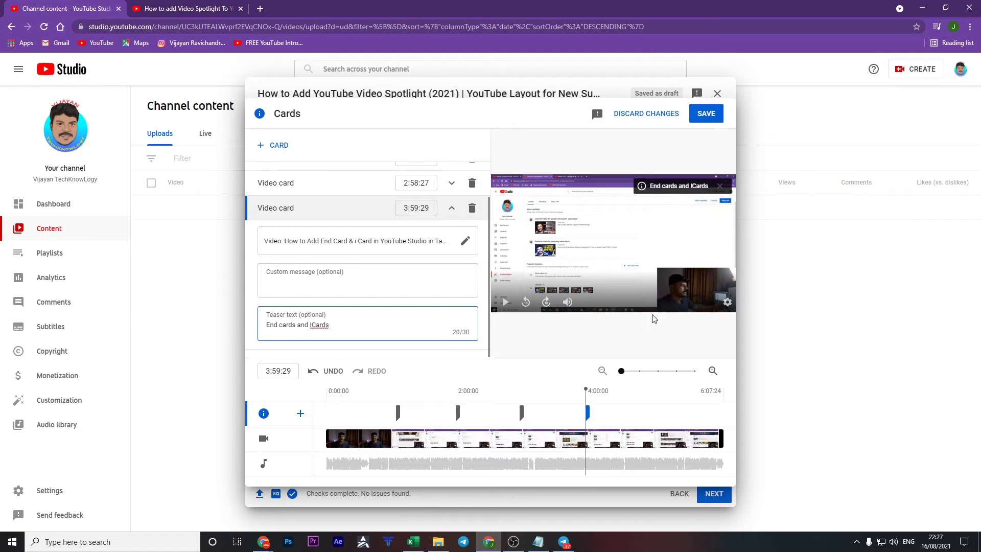
Add a card at 4:58:05 for the "YouTube Feature Eligibility Settings (2021)" video with teaser "Youtube Features" and save the cards
click(648, 404)
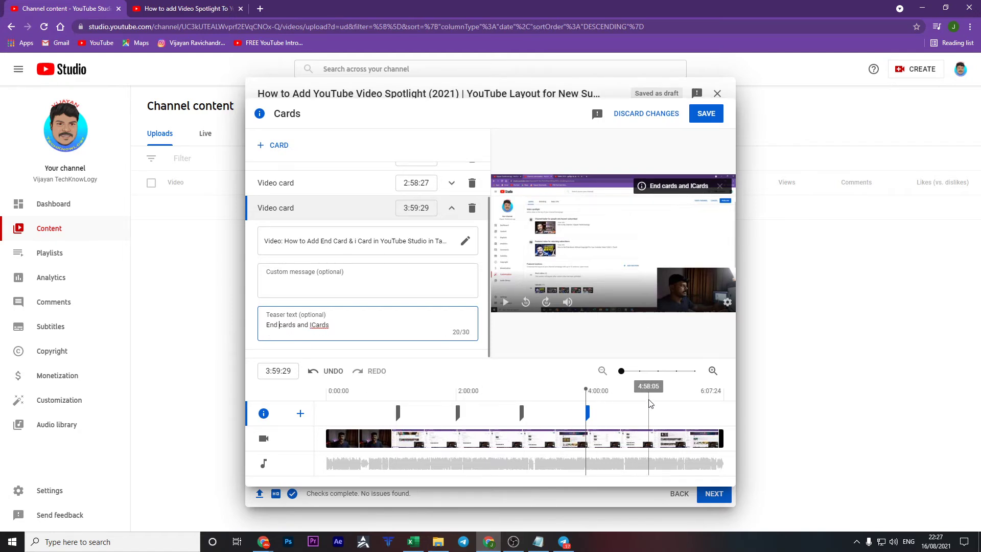
click(272, 145)
click(272, 145)
click(646, 199)
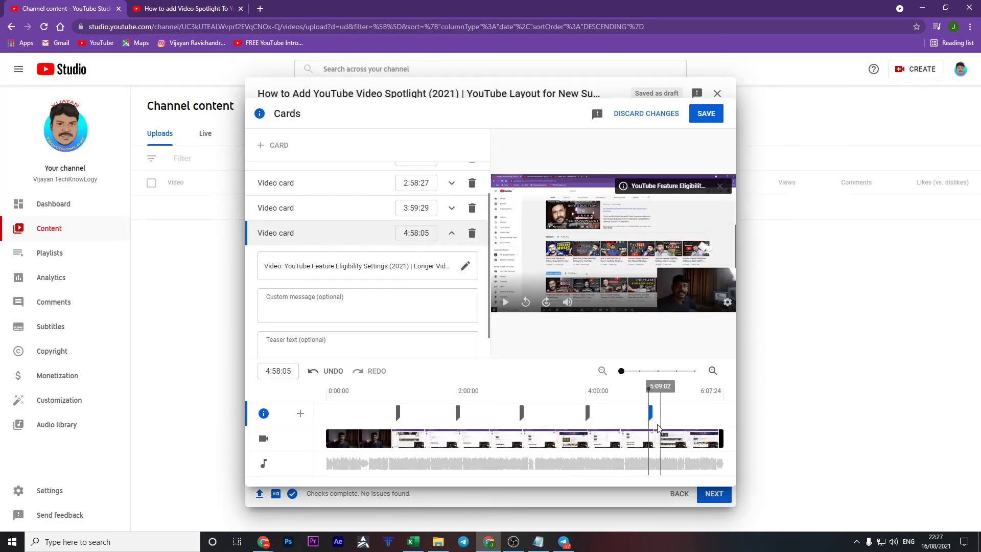
click(306, 344)
text(Youtube Fea)
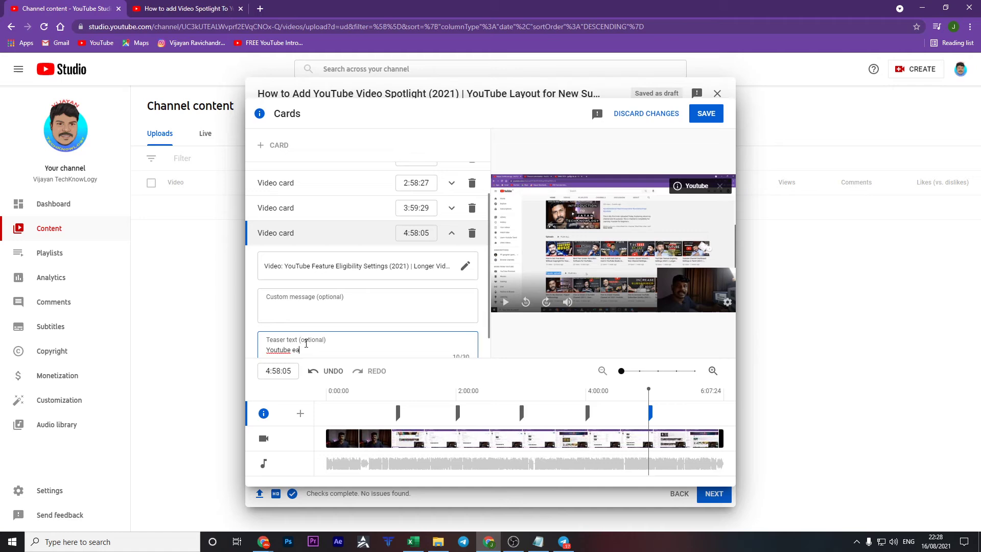
text(tures)
click(708, 113)
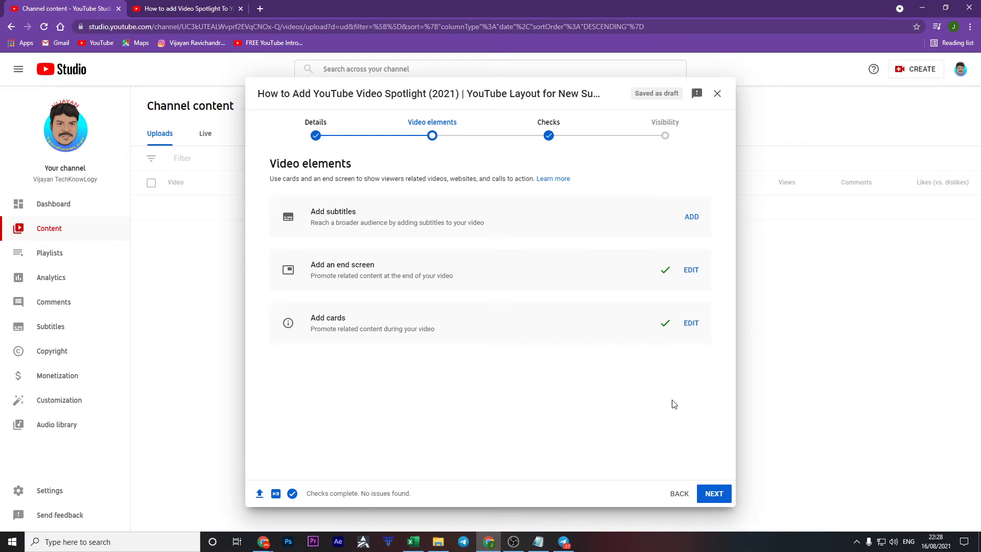
Review the copyright check result and continue to the video's visibility settings
click(714, 493)
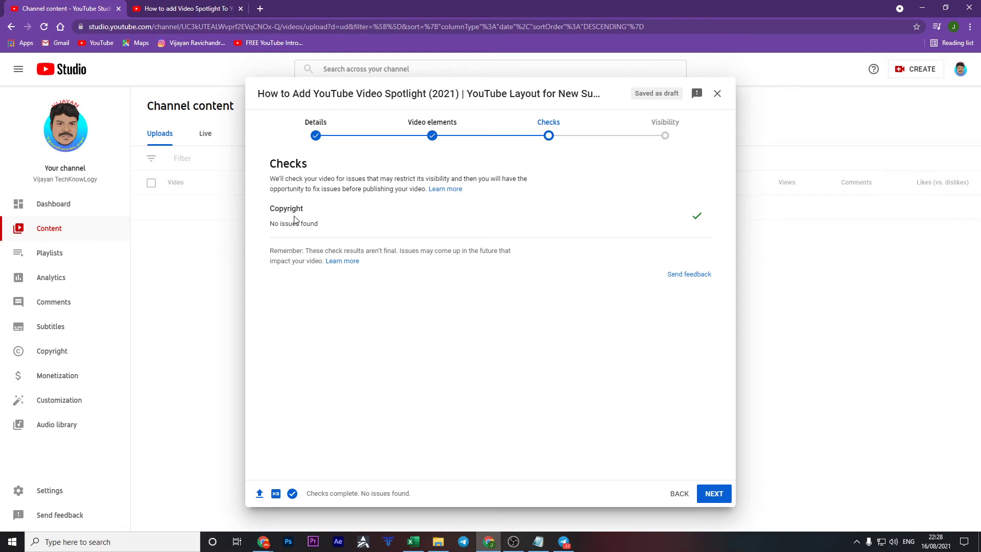
drag(274, 224, 340, 229)
click(298, 228)
drag(275, 222, 363, 228)
click(720, 496)
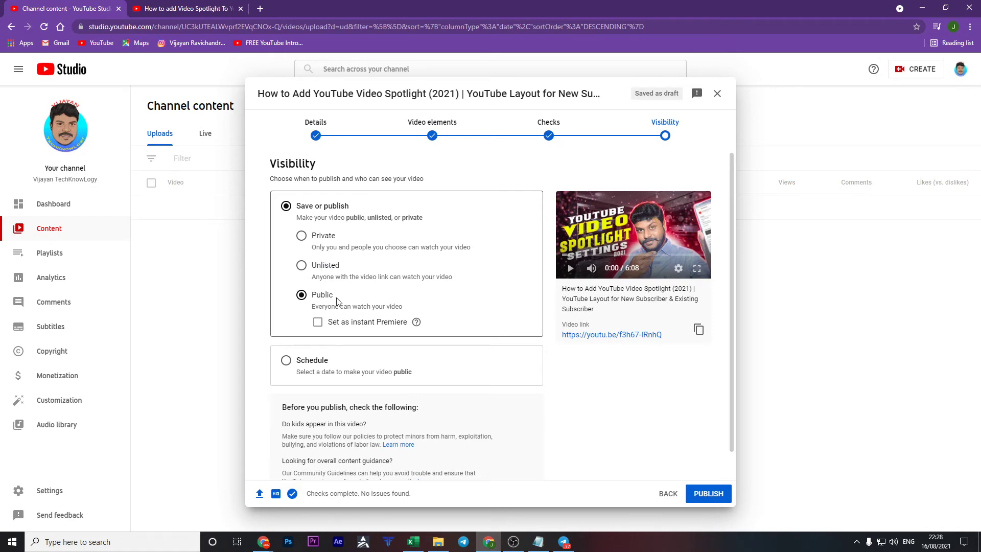
Copy the video link and publish the video with Public visibility
scroll(493, 326, down, 1)
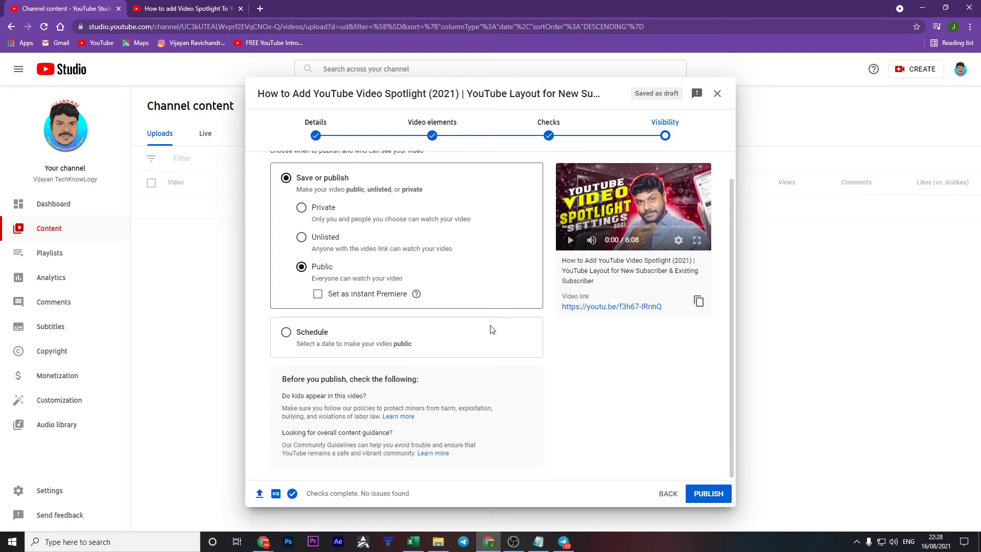
click(699, 303)
click(705, 495)
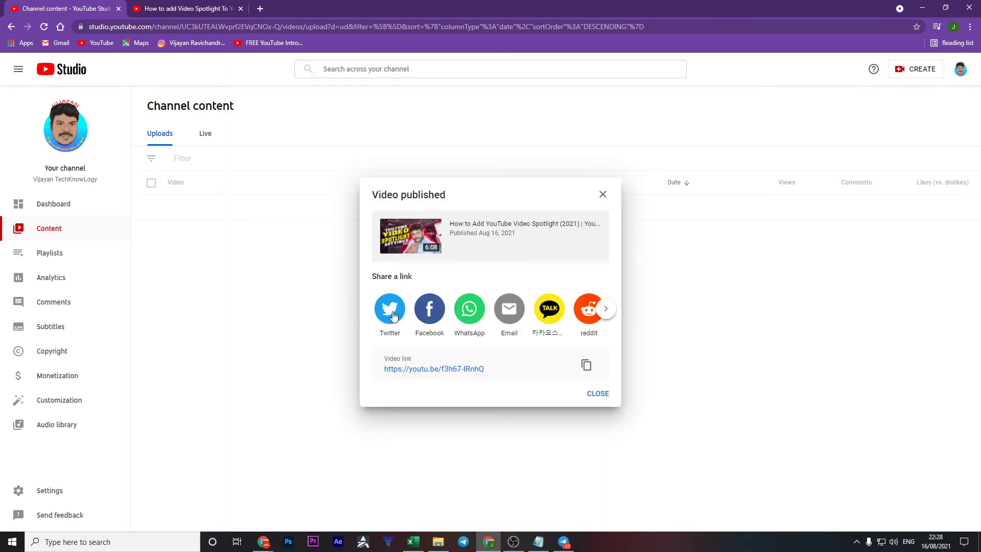
Browse the sharing options for the published video and copy its link
click(606, 312)
click(606, 310)
click(588, 366)
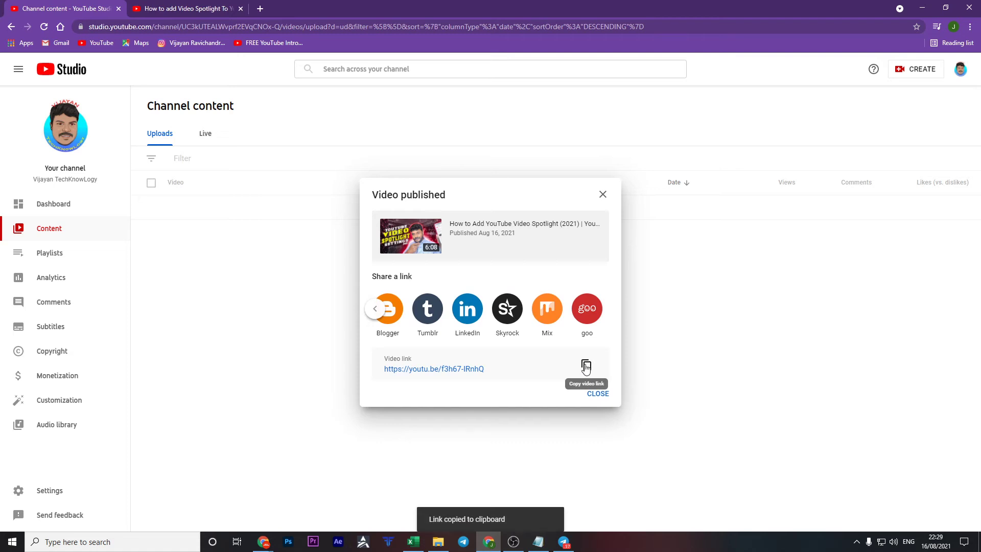
Open Facebook in a new browser tab and paste the video link into a new post
click(261, 9)
text(fa)
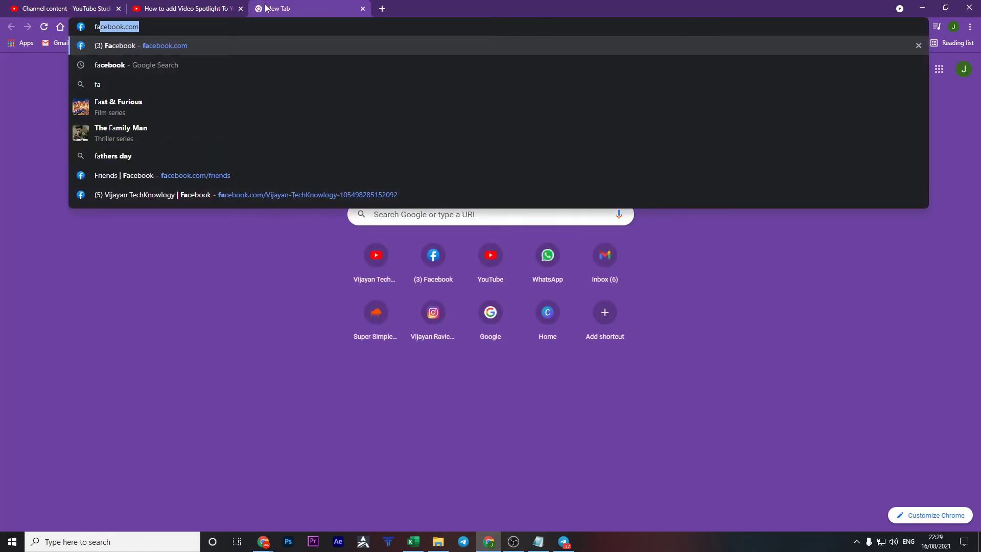
key(Return)
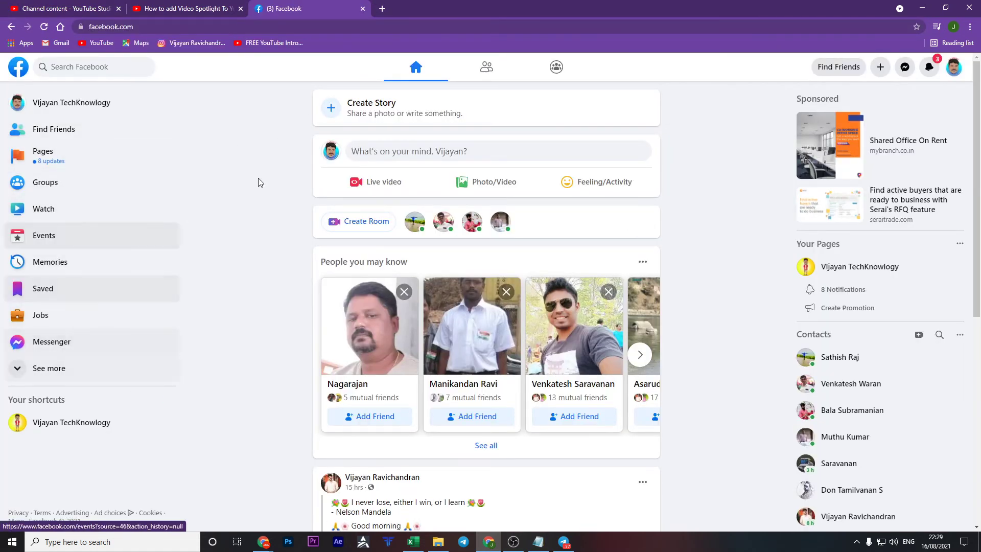
click(417, 154)
key(ctrl+v)
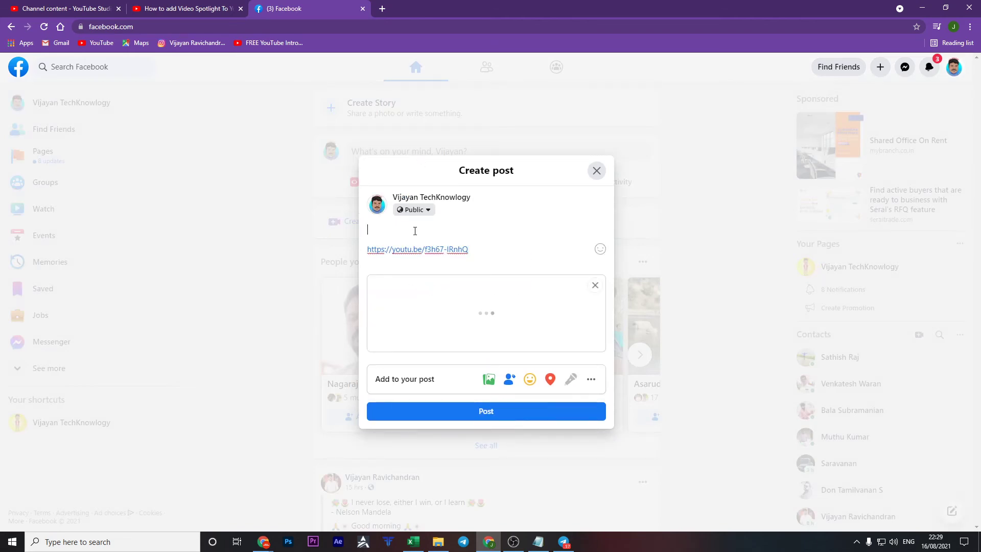
Copy the video's title from its YouTube Studio details page and paste it above the link in the Facebook post
click(233, 5)
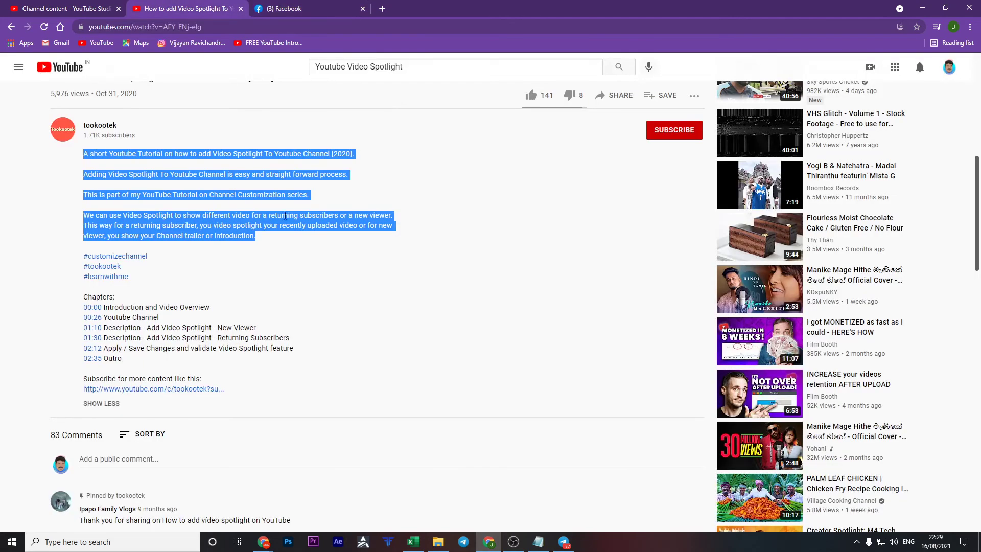
scroll(285, 216, up, 5)
click(46, 8)
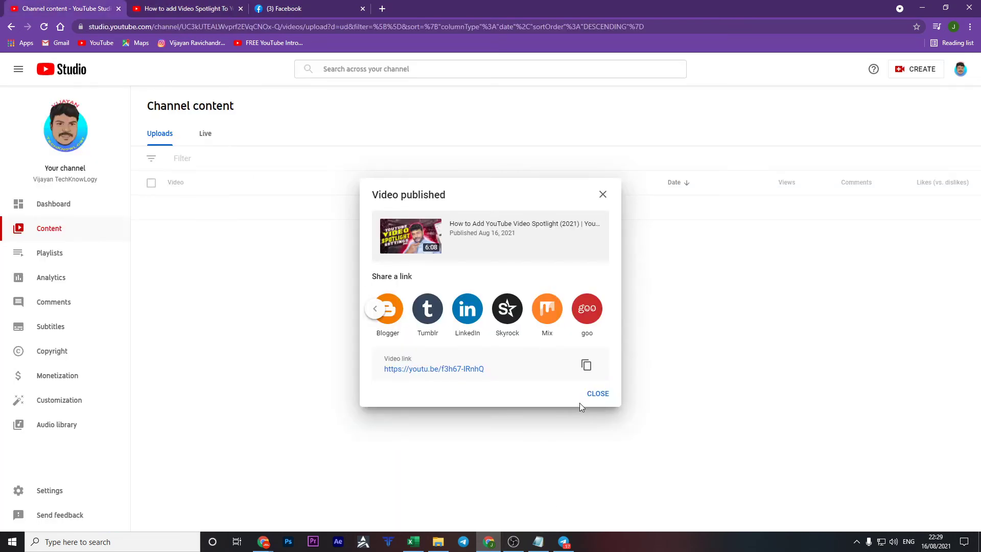
click(597, 394)
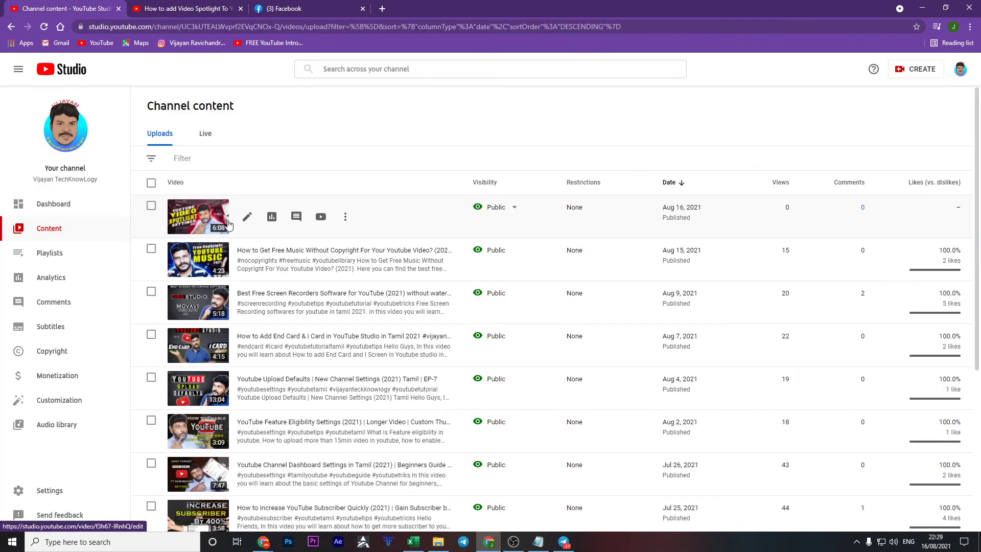
click(247, 217)
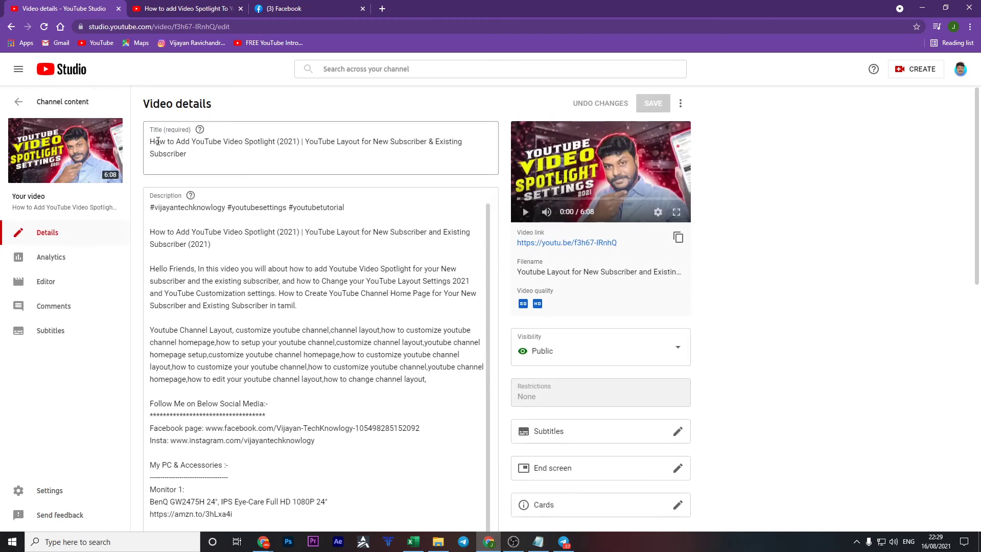
triple_click(158, 141)
key(ctrl+c)
click(322, 5)
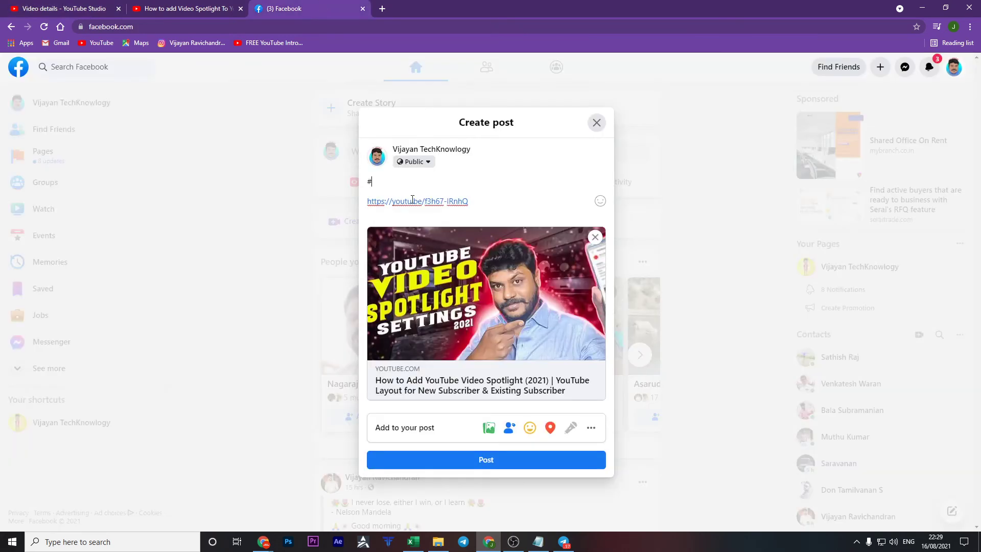
key(ctrl+v)
Insert a separate line above the title in the post and add the suggested hashtag #youtubetamil
key(ctrl+Home)
key(Return)
key(Up)
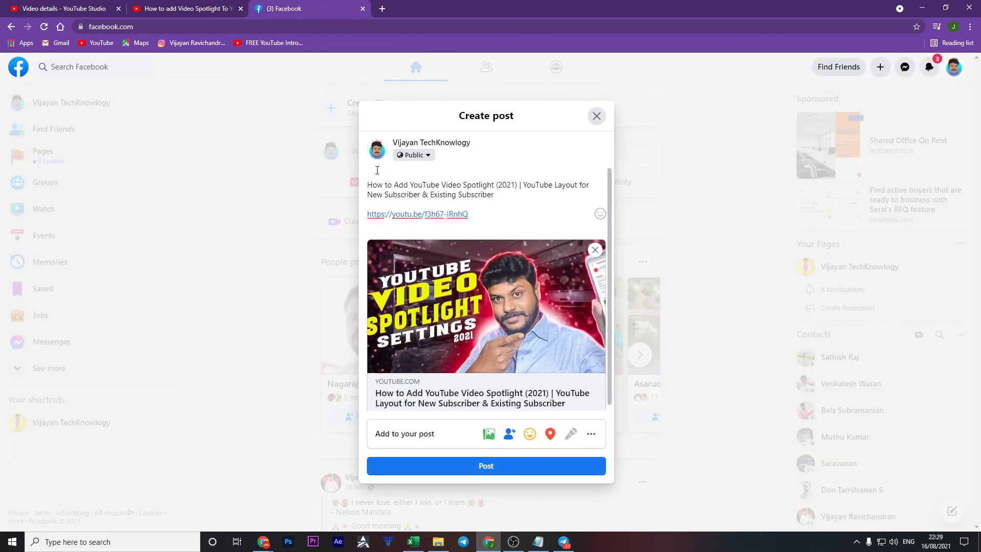
key(Return)
key(Up)
text(#youtub)
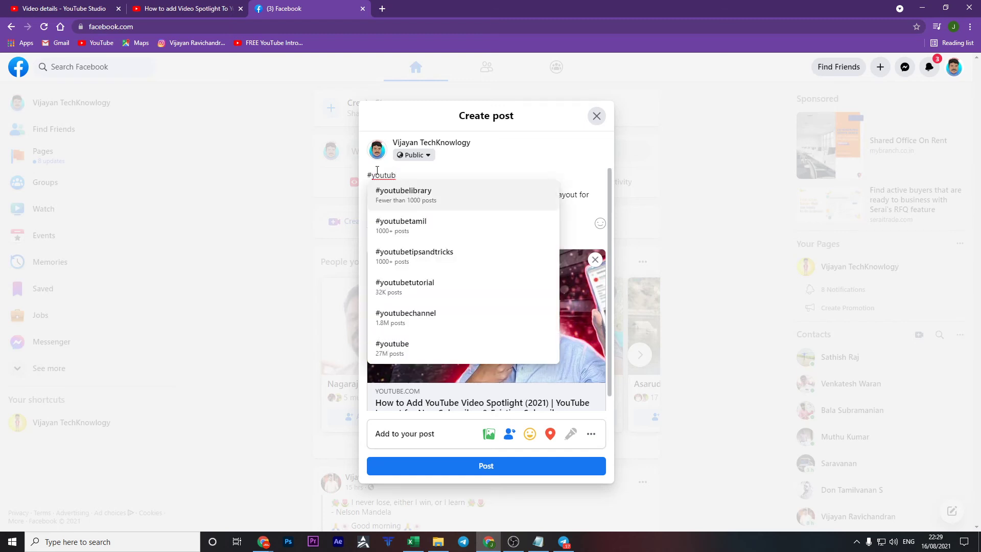
key(Down)
key(Return)
Add the channel-name hashtag and the suggested hashtags #youtubetipsandtricks and #youtubetutorial to the post's hashtag line
text(#vijayan)
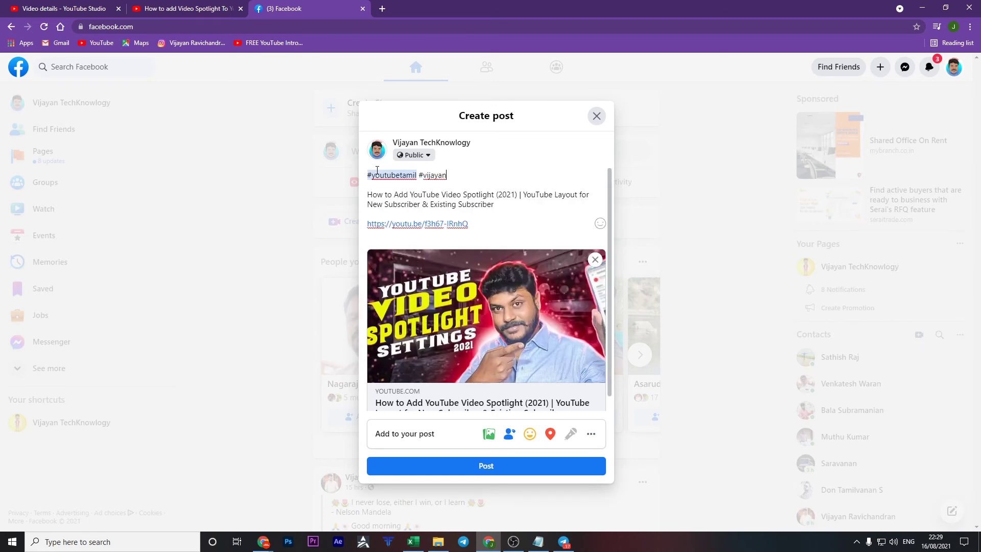
text(techknowlogy #youtube)
key(Down)
key(Down)
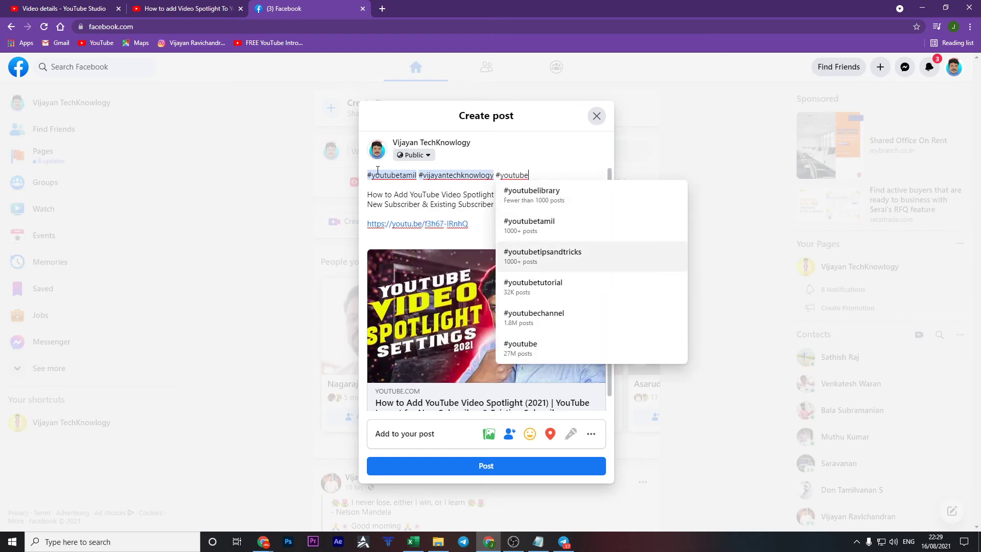
key(Return)
text(#yout)
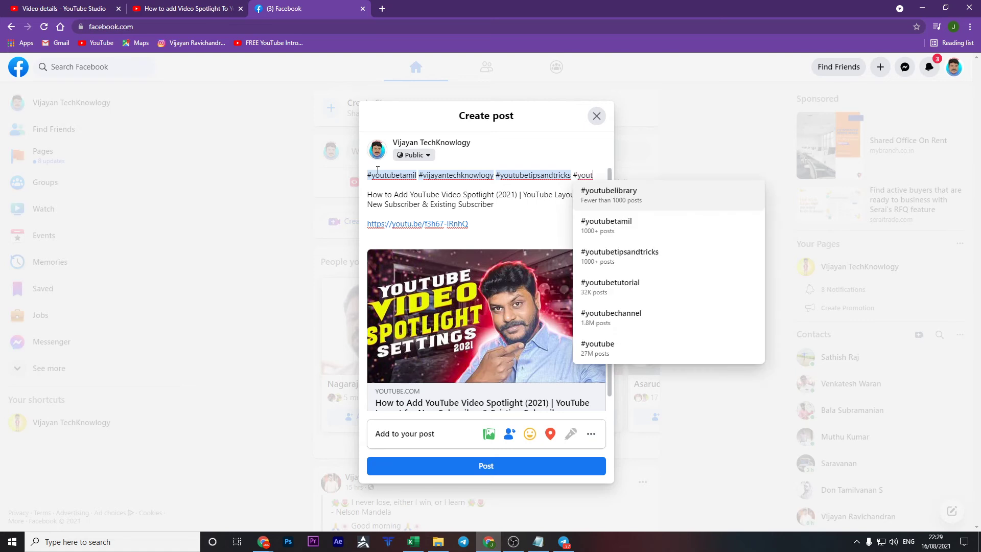
key(Down)
key(Down)
key(Down)
key(Return)
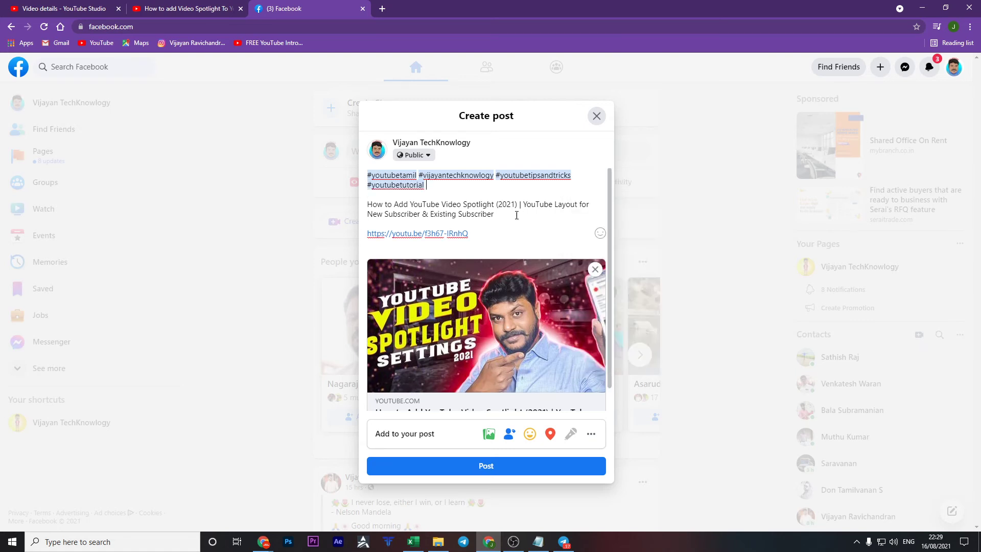
Copy the complete post text, including the hashtags, title and link, and publish the post
drag(481, 235, 365, 173)
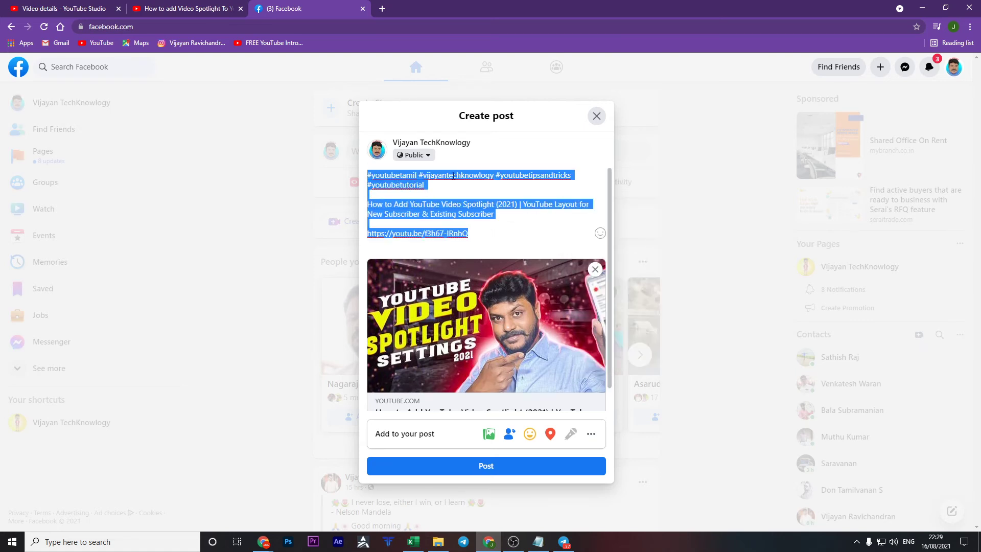
scroll(509, 244, down, 1)
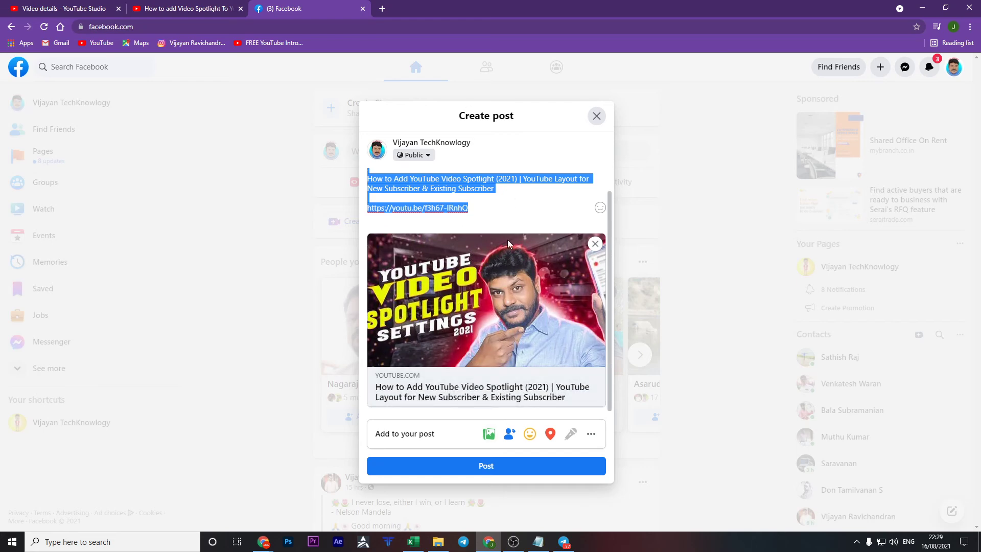
click(510, 467)
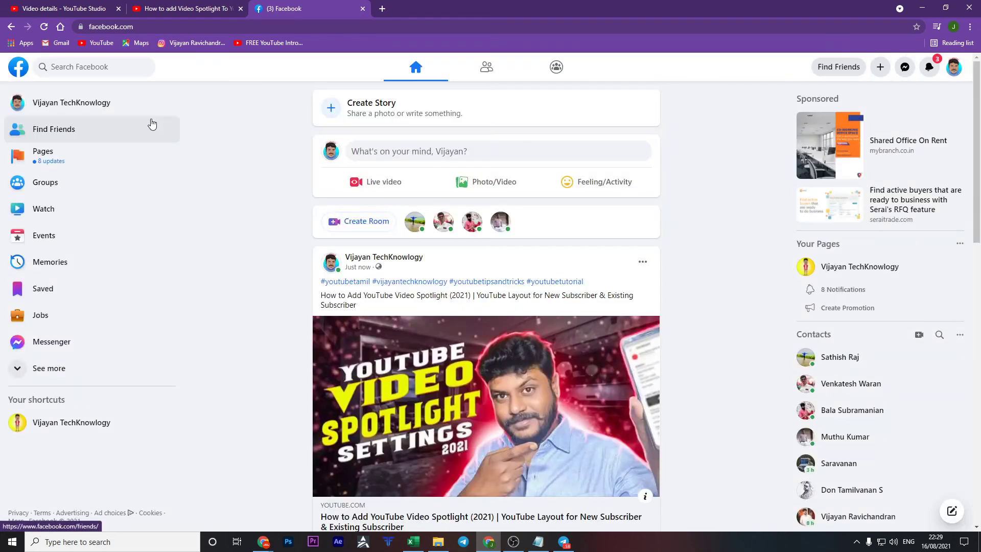
Open the channel's own Facebook Page and publish a new post there with the copied hashtags, title and video link
click(71, 422)
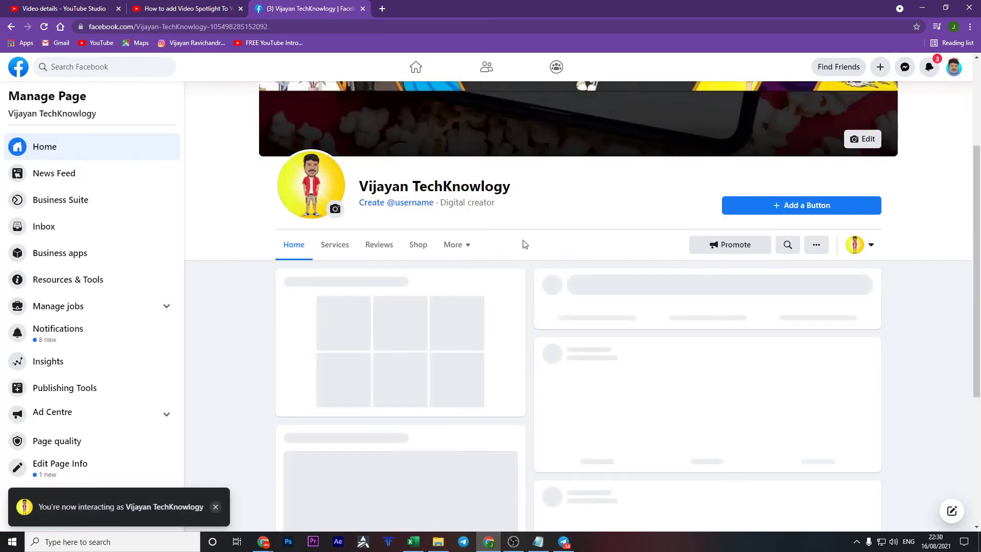
click(709, 286)
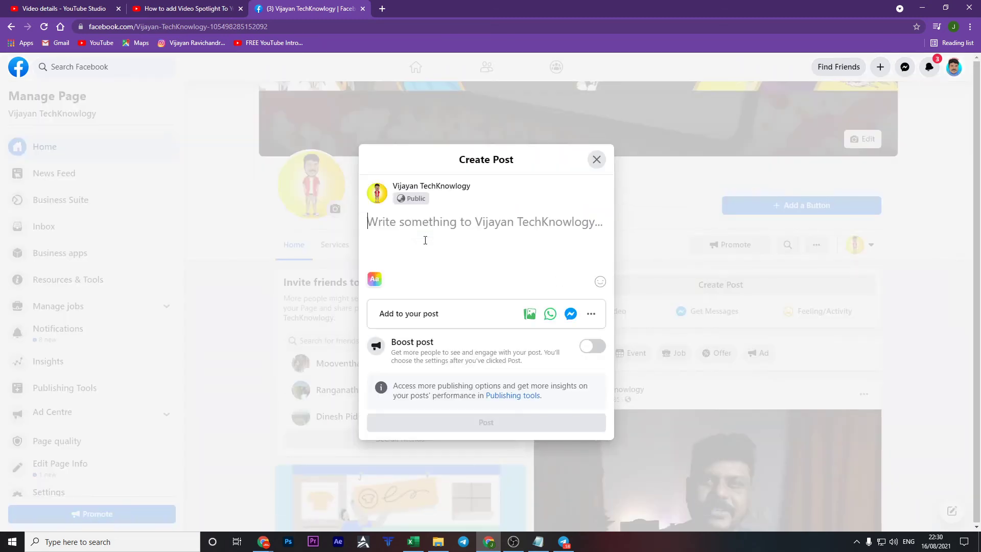
text(#youtubetamil #vijayantechknowlogy #youtubetipsandtricks #youtubetutorial  How to Add YouTube Video Spotlight (2021) | YouTube Layout for New Subscriber & Existing Subscriber  https://youtu.be/f3h67-lRnhQ)
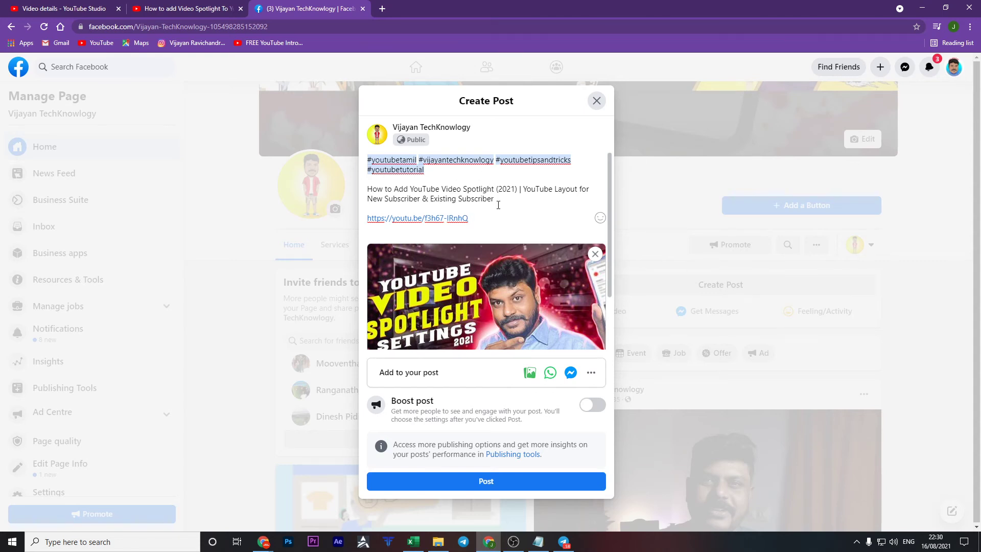
click(477, 481)
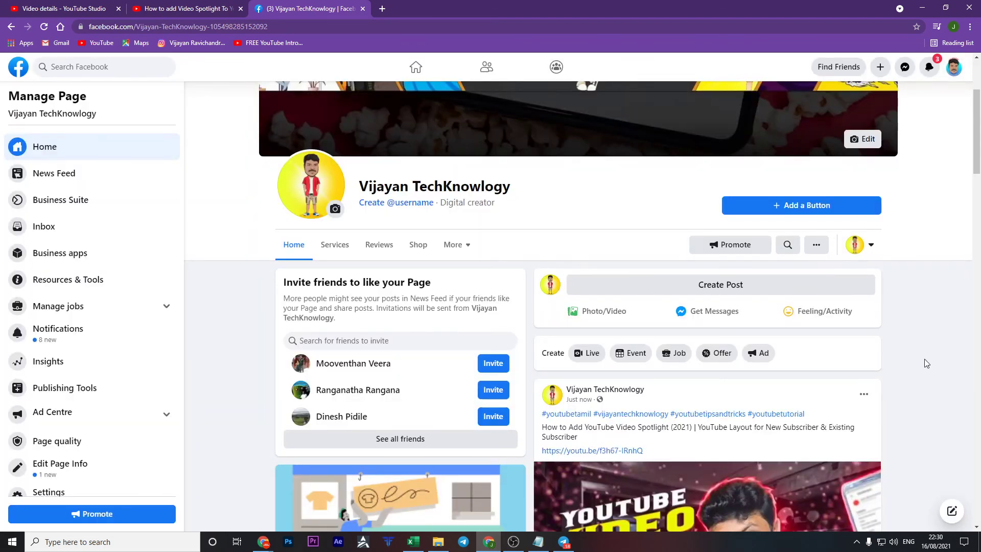
Start another Page post, attach the Youtube Layout for New Subscriber video file from the Videos folder, and open its video options
click(774, 289)
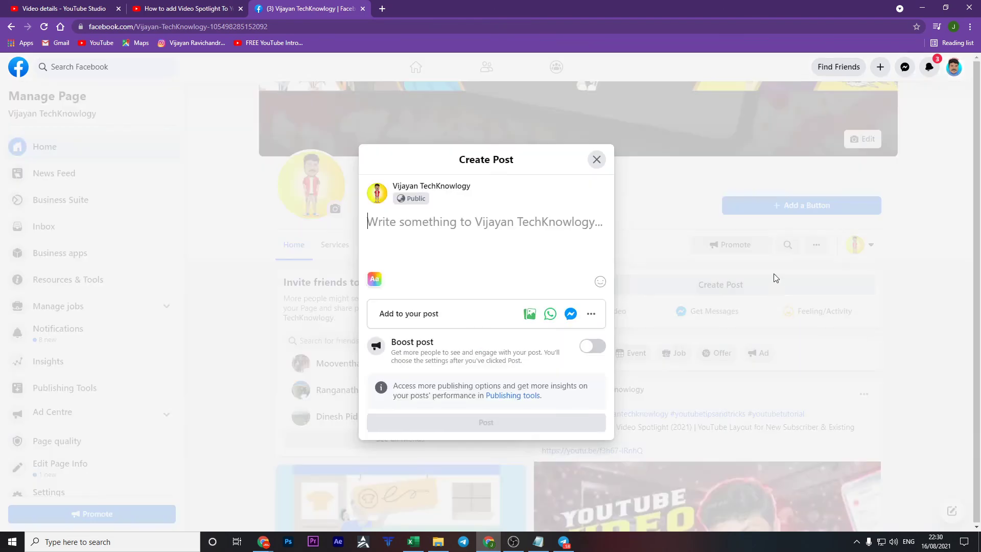
click(529, 314)
scroll(342, 214, down, 1)
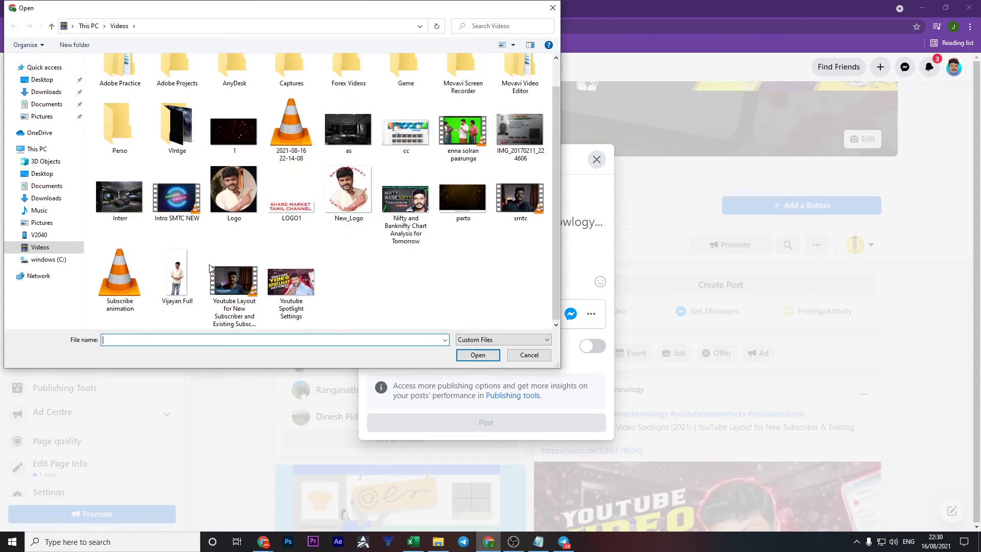
double_click(244, 304)
click(417, 231)
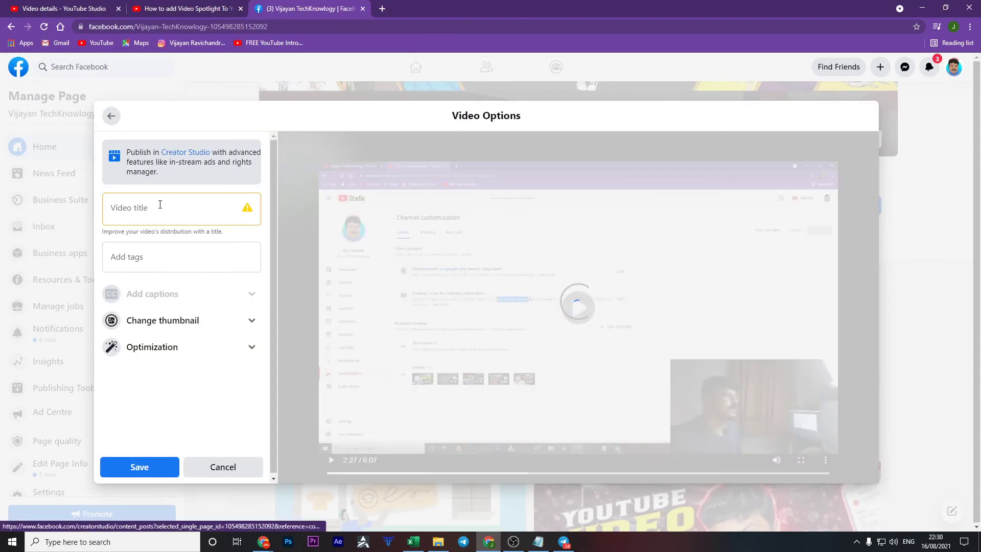
Title the video "HOW TO SET UP YOUR YOUTUBE CHANNEL HOMEPAGE (2021) | YOUTUBE SPOTLIGHT SETTINGS"
click(128, 209)
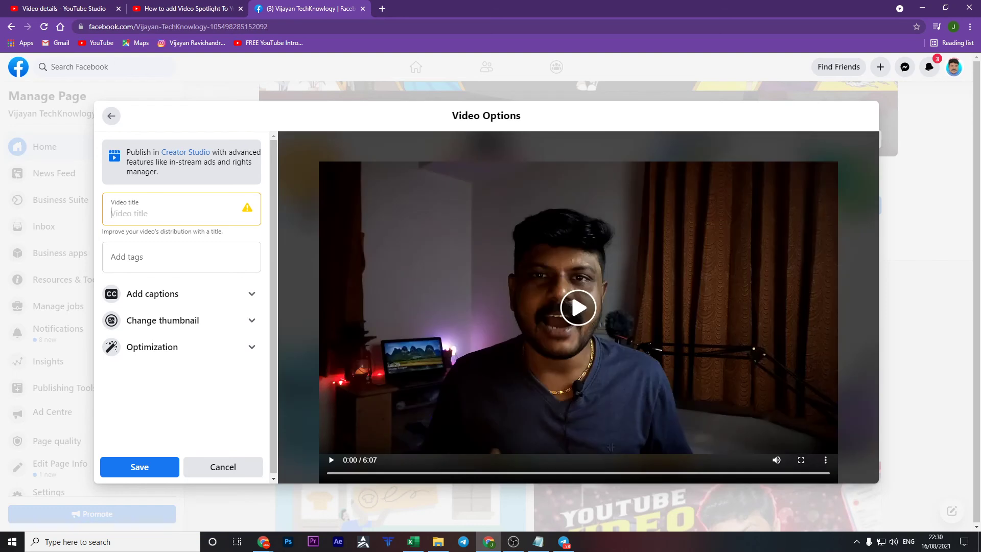
text(HOW TO SET UP YOUR YOUTUBE CHANNEL HOMEPAGE)
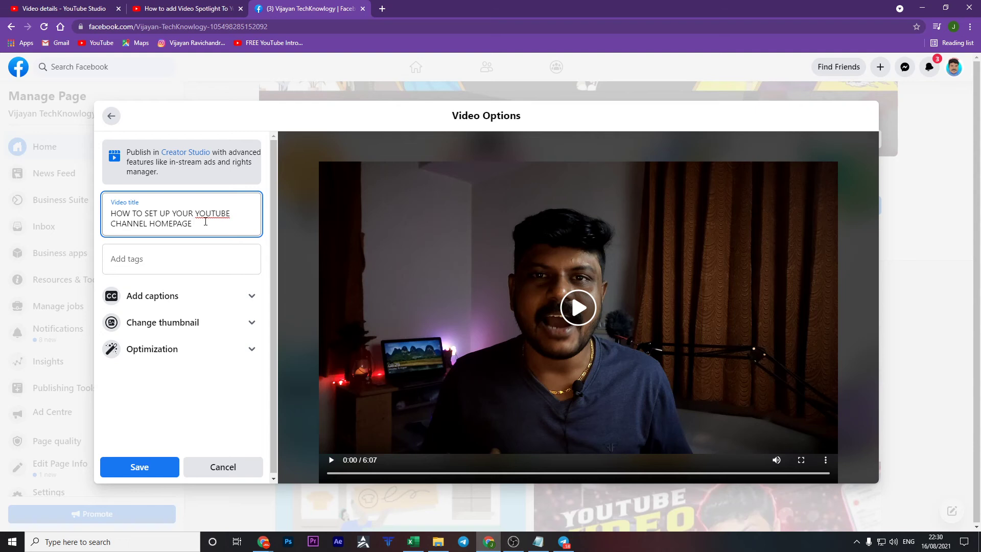
text(())
text(20210)
key(BackSpace)
text(| YOUTUBE SPOR)
key(BackSpace)
text(TLIGHT SETTINGS)
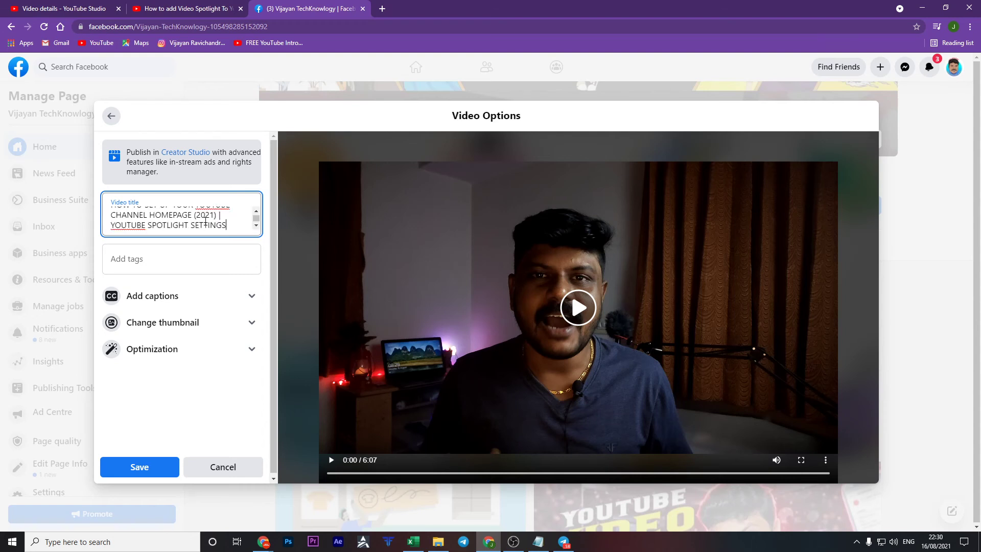
Add the video tags "youtube channel layout", the channel name, "youtube tutorial in tamil" and "how to create youtube channel"
key(Tab)
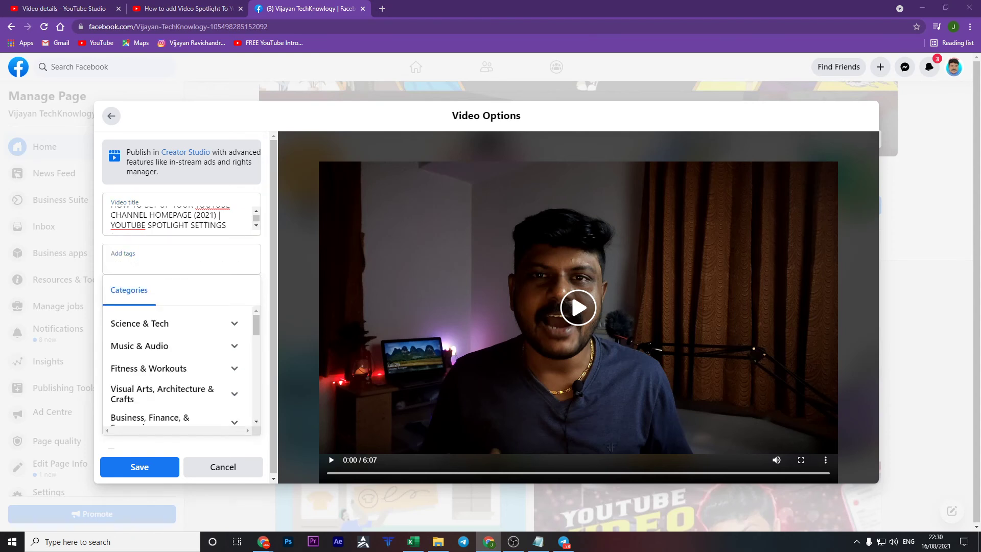
key(alt+Tab)
click(121, 260)
text(youtube channel layout)
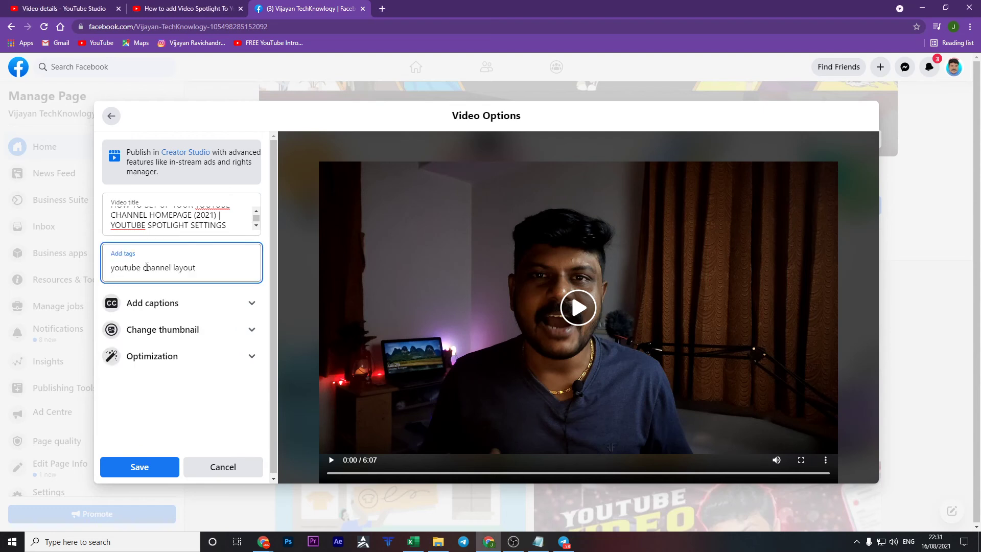
key(Return)
text(vijay)
key(Return)
text(youtub)
key(Return)
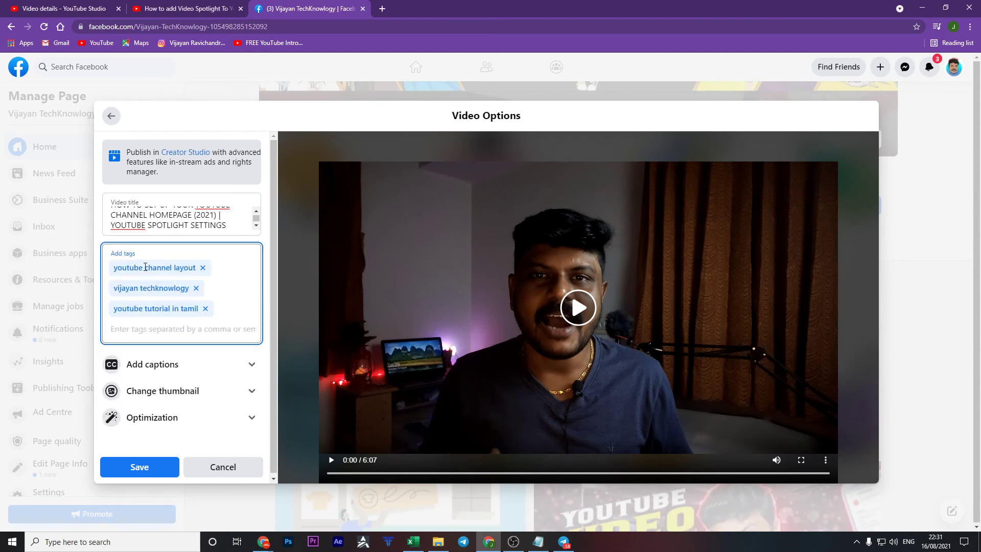
text(how to create)
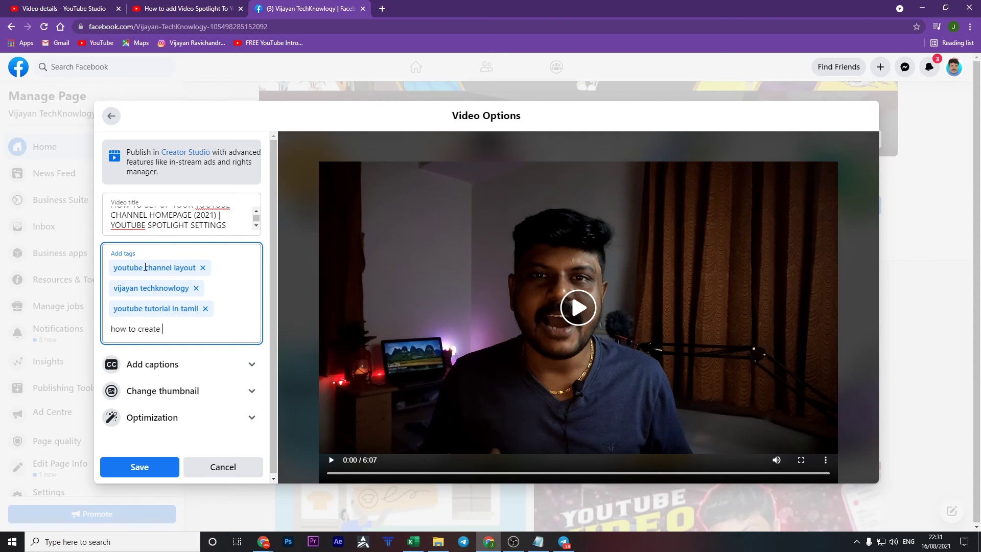
key(Return)
Add the tags "customize youtube channel" and "how to customize youtube channel homepage" to the video
text(how to make)
key(ctrl+a)
key(BackSpace)
key(alt+Tab)
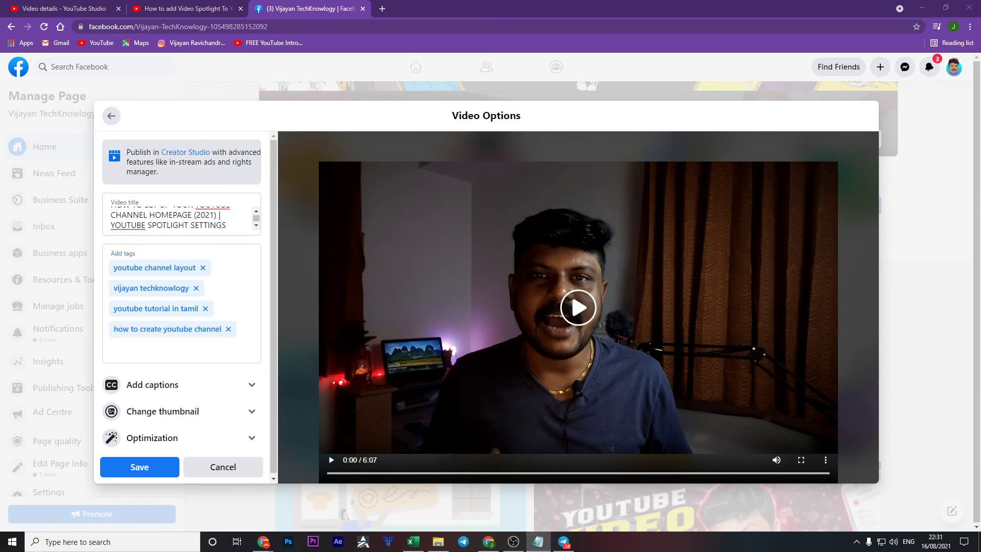
key(alt+Tab)
text(customize youtube channel)
key(Return)
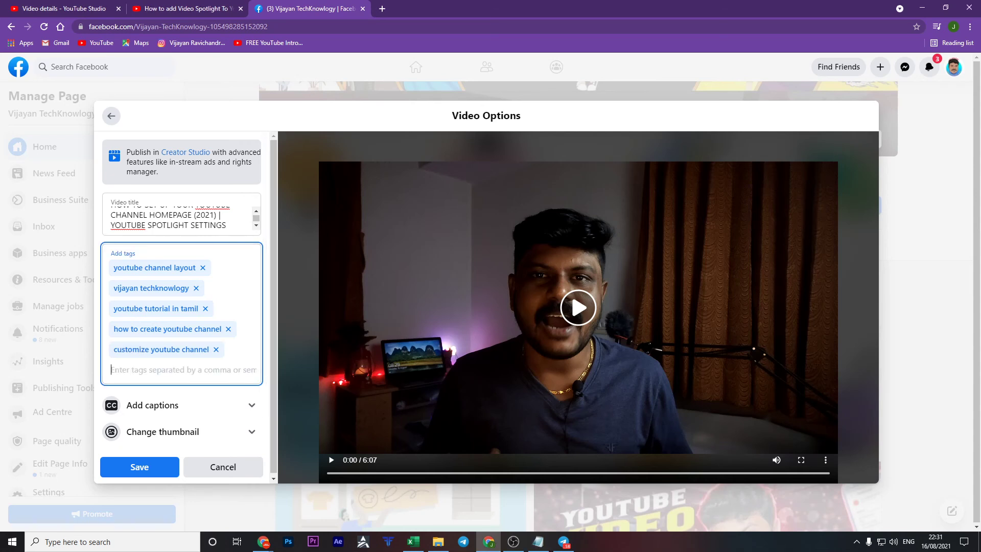
key(alt+Tab)
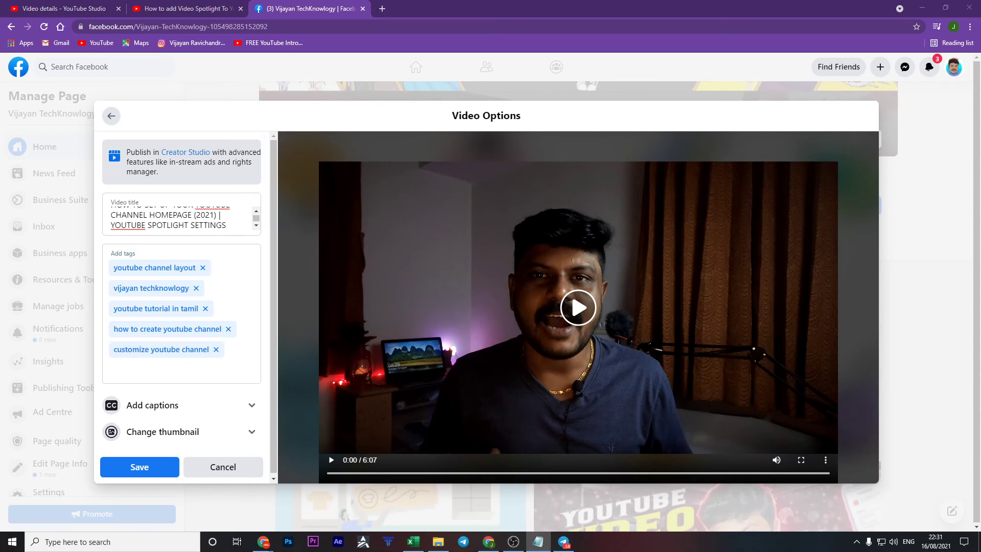
key(alt+Tab)
text(how to customize youtube channel homepage)
key(Return)
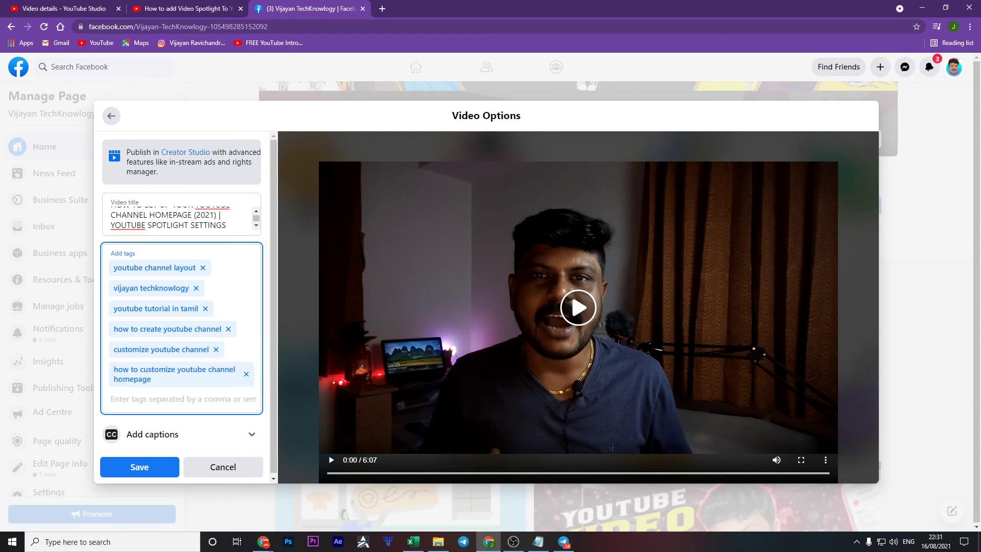
Add the tags "how to edit your youtube channel layout" and "how to change channel layout" to the video
key(alt+Tab)
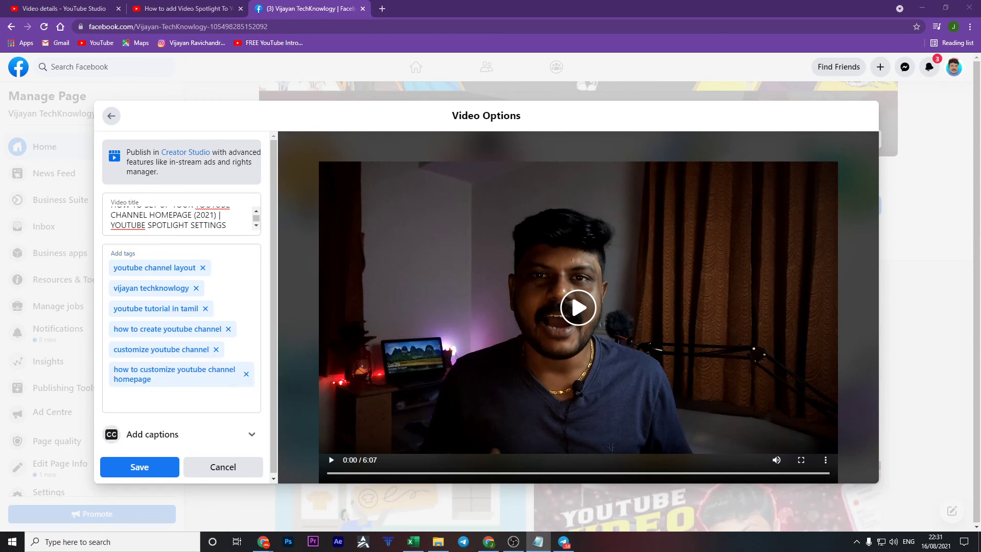
key(alt+Tab)
text(how to edit your youtube channel layout)
key(Return)
text(s)
key(BackSpace)
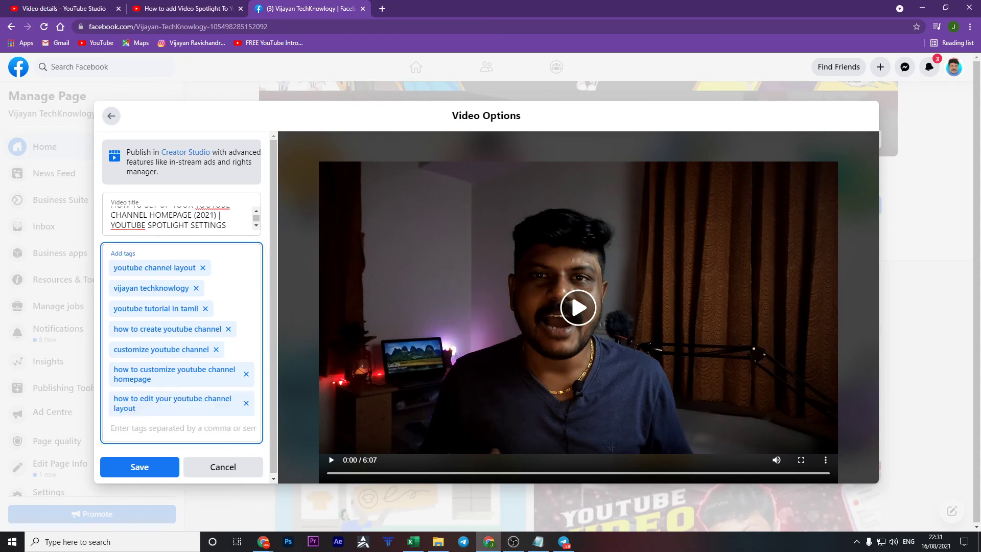
key(alt+Tab)
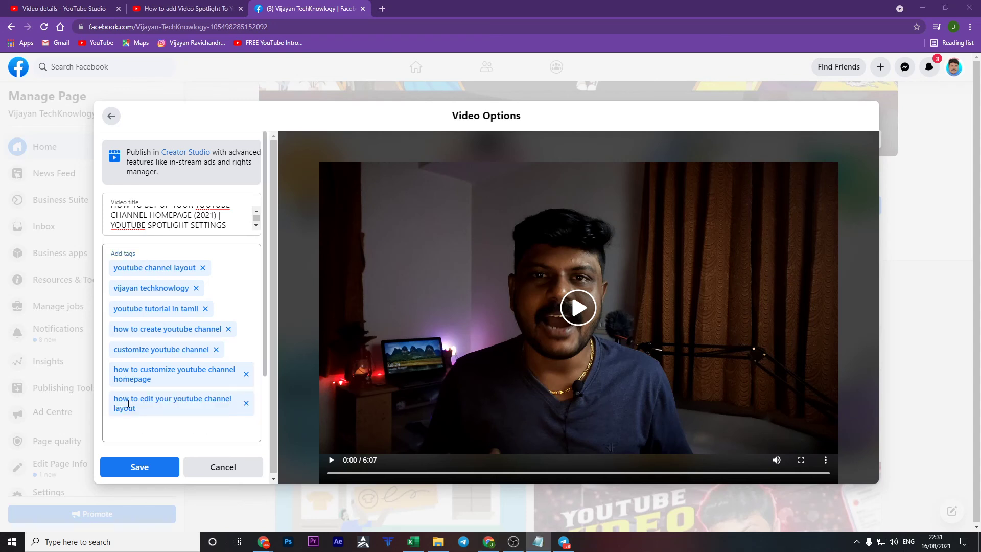
key(alt+Tab)
text(how to change channel layout)
key(Return)
Upload the YouTube Video Spotlight Settings image as the video's custom thumbnail and save the video options
scroll(132, 430, down, 3)
click(192, 397)
scroll(220, 327, down, 1)
click(189, 374)
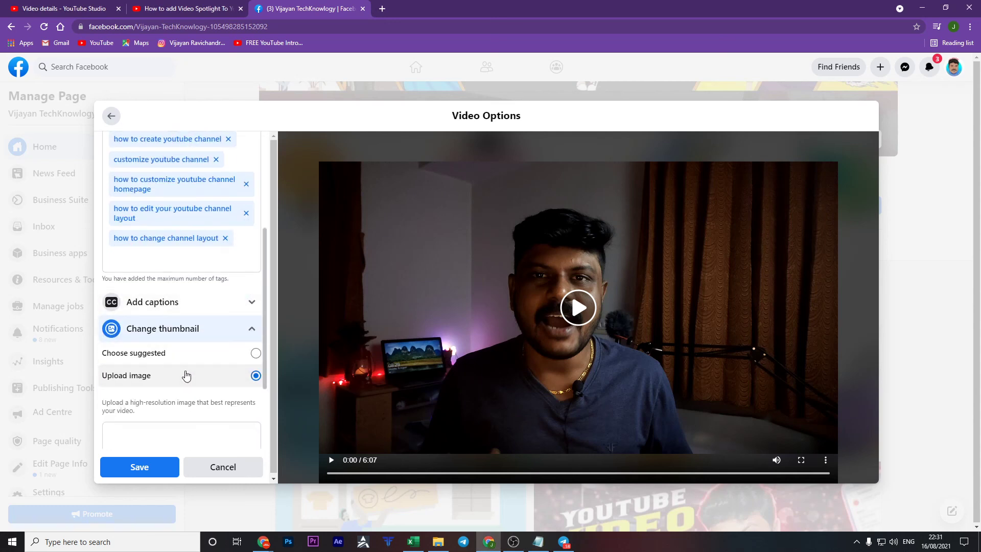
scroll(197, 366, down, 2)
click(197, 346)
double_click(421, 229)
click(156, 463)
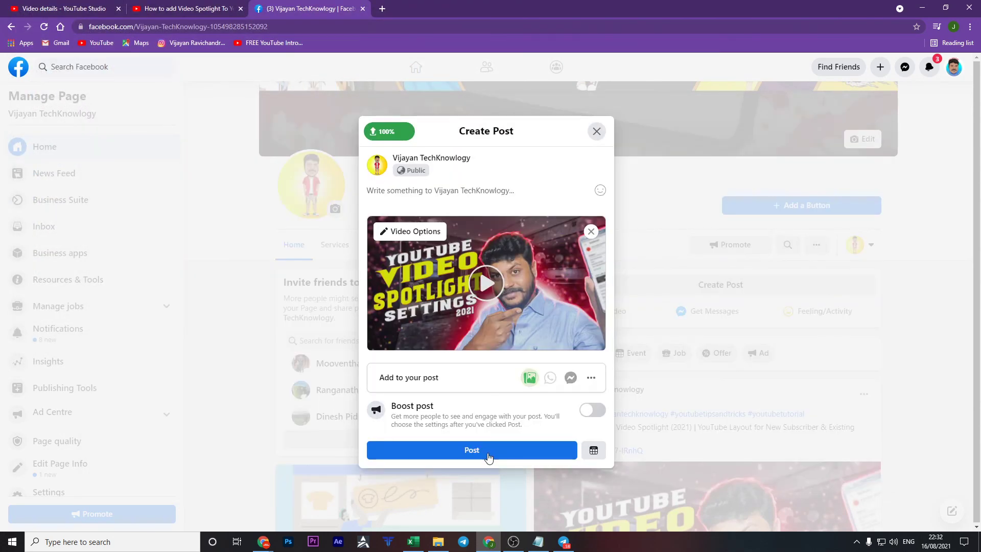
Publish the video post on the Page and check the Page's feed for it
click(488, 455)
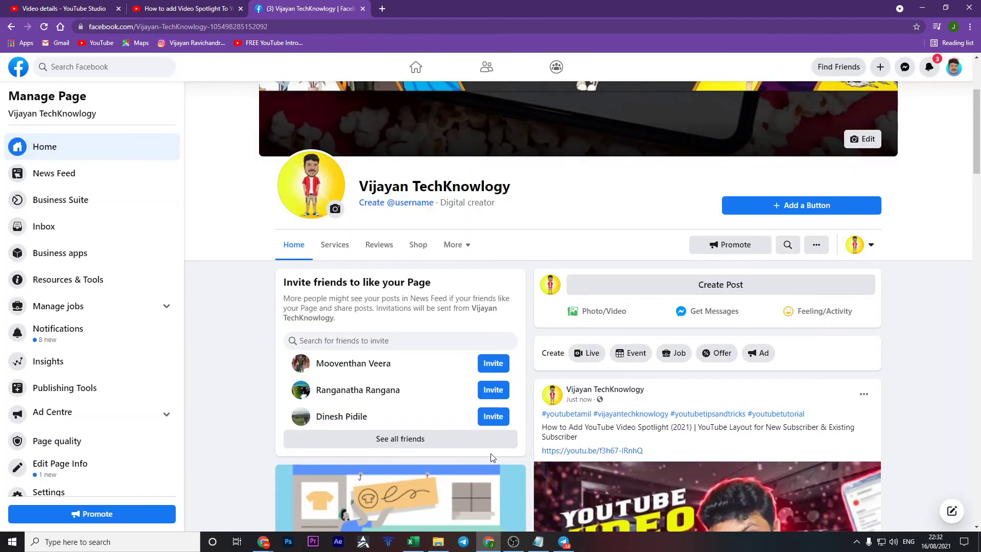
scroll(737, 321, down, 4)
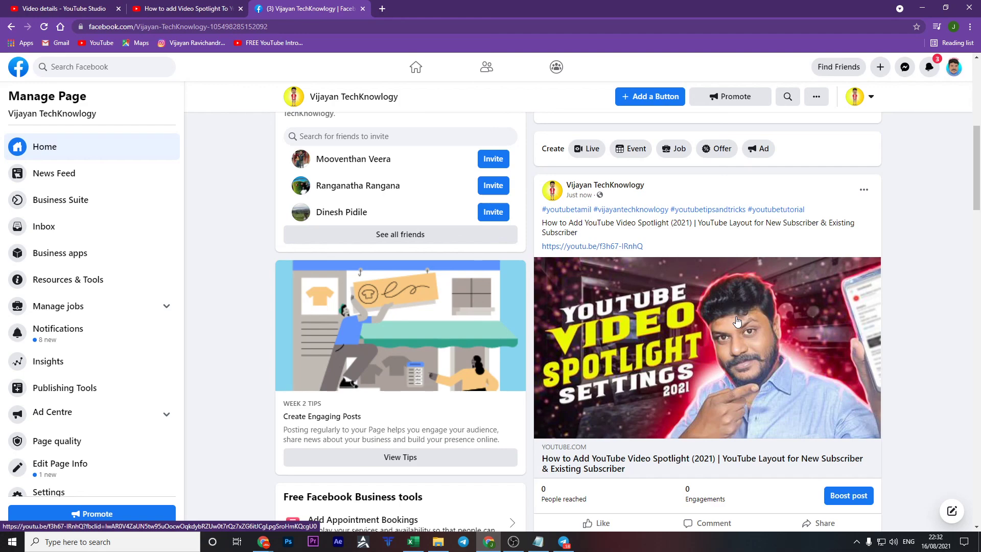
scroll(737, 321, down, 7)
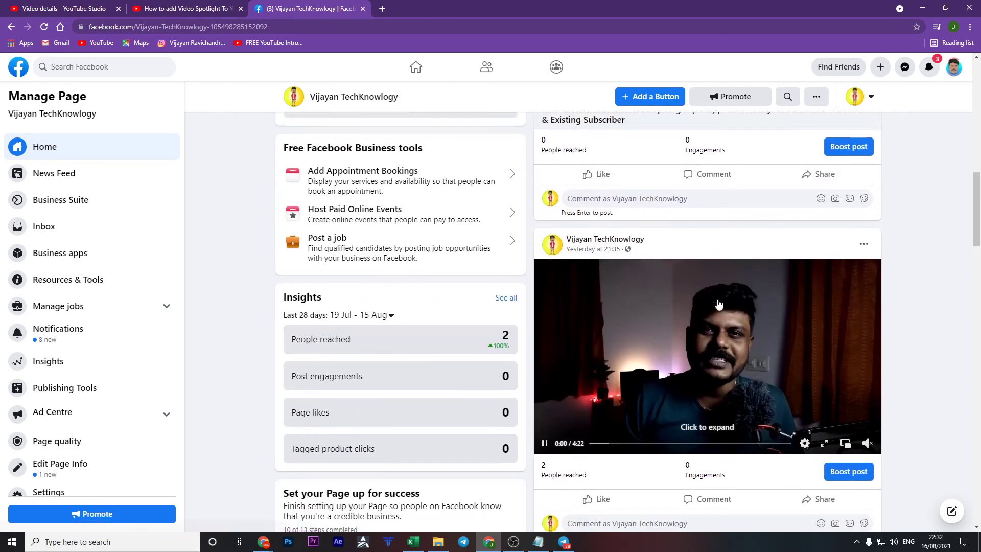
scroll(698, 356, up, 8)
scroll(697, 356, up, 3)
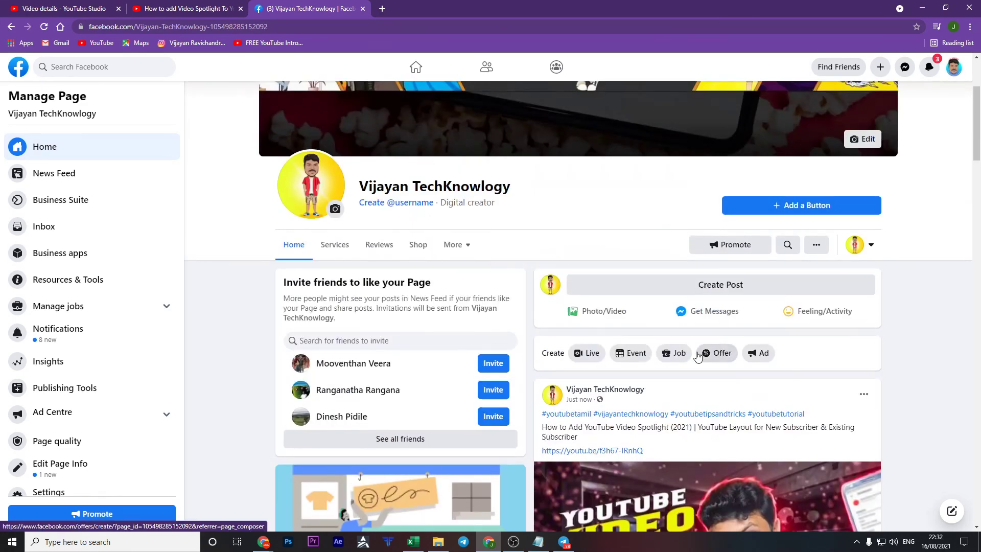